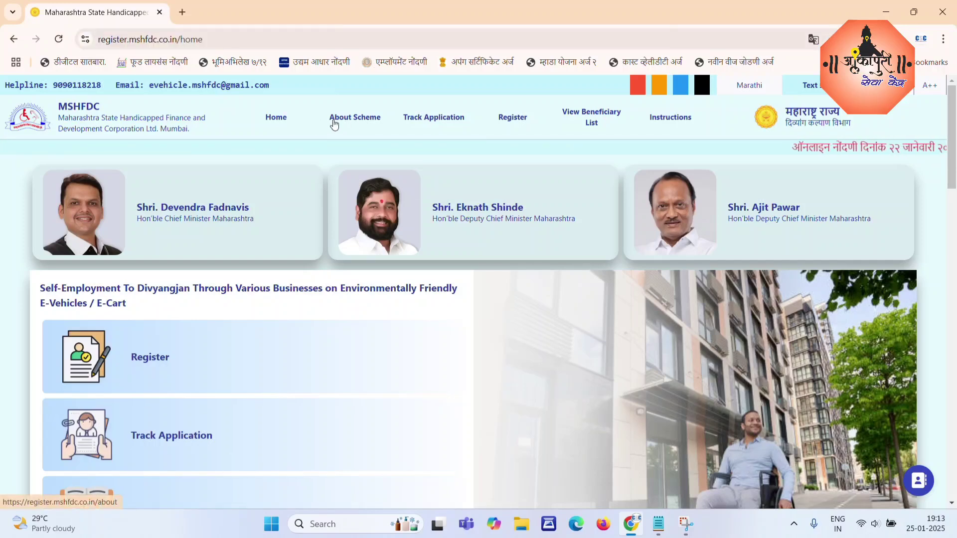
# - Open About Scheme and scroll the 2023.pdf government resolution down to page 3
pyautogui.click(368, 124)
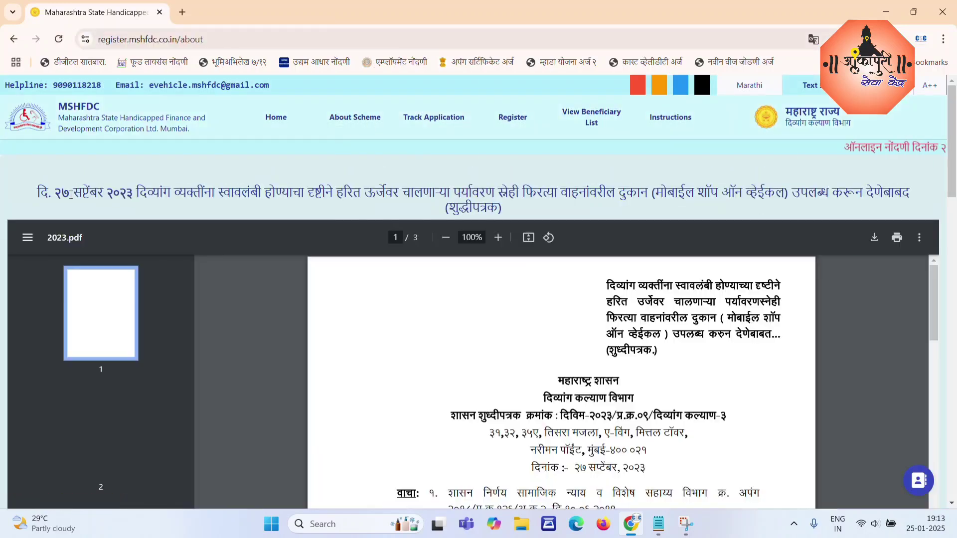
pyautogui.moveTo(936, 292); pyautogui.dragTo(941, 537)
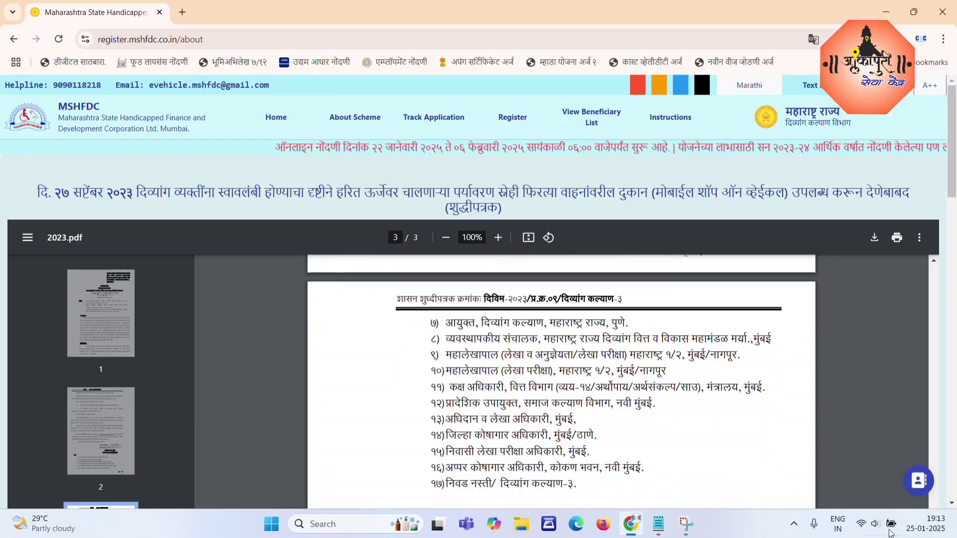
pyautogui.scroll(-4, 481, 402)
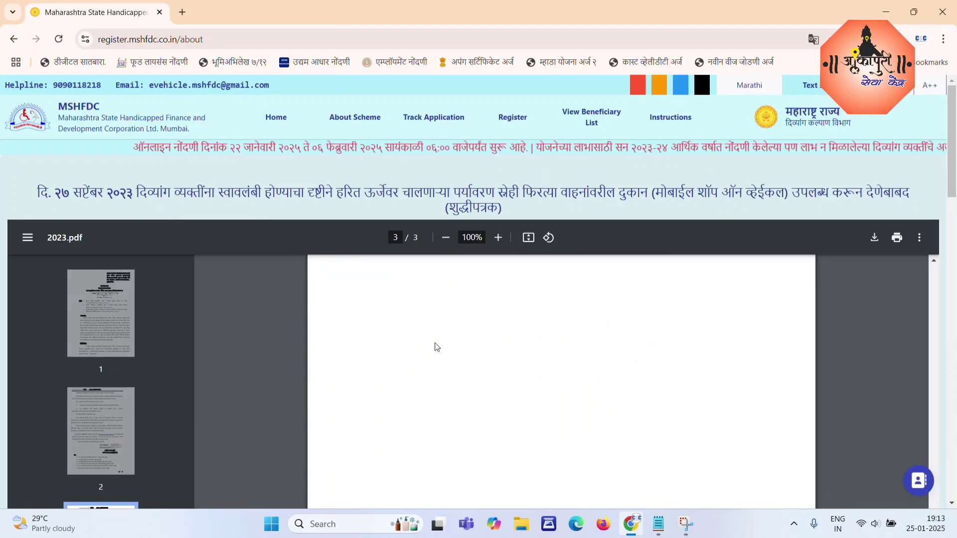
pyautogui.scroll(3, 438, 345)
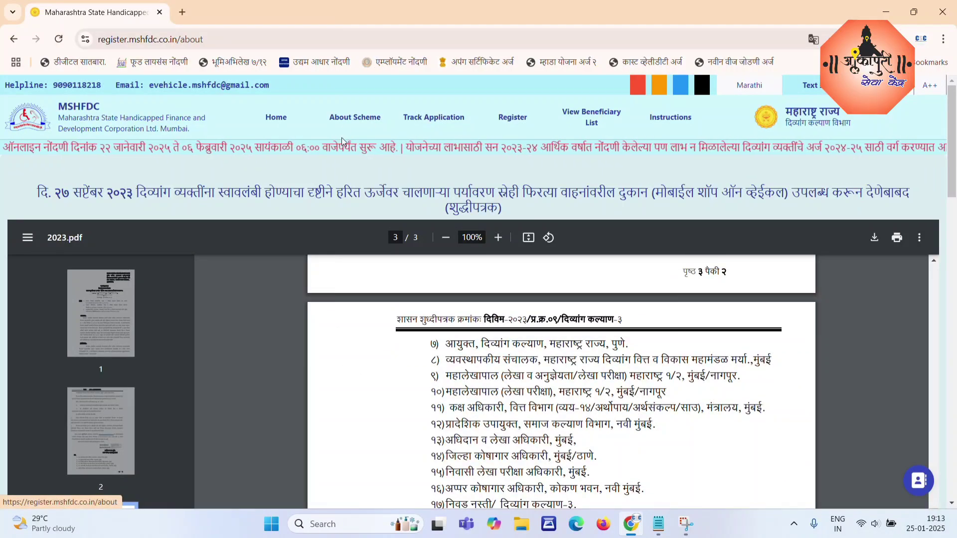
# - Fetch the 2023-24 beneficiary list for Pune division and Pune district
pyautogui.click(590, 116)
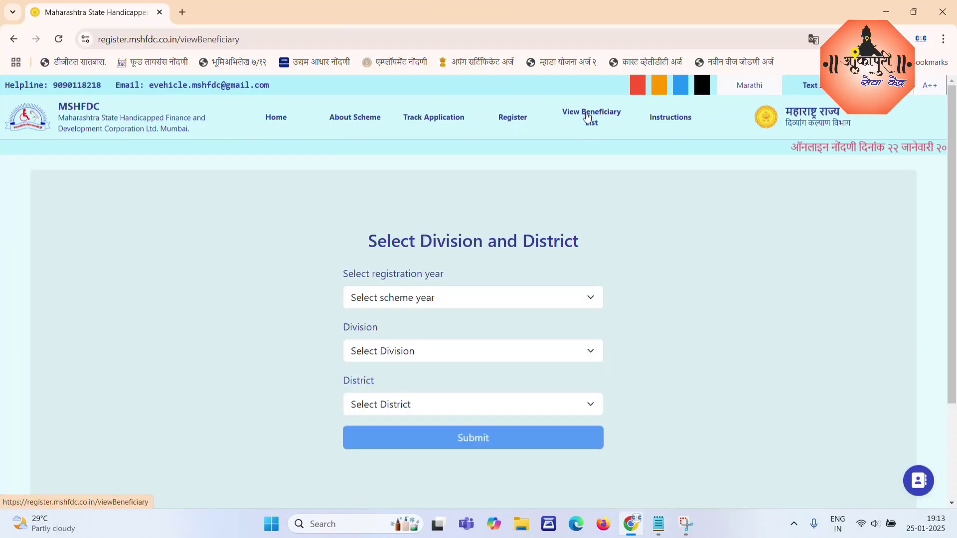
pyautogui.click(440, 297)
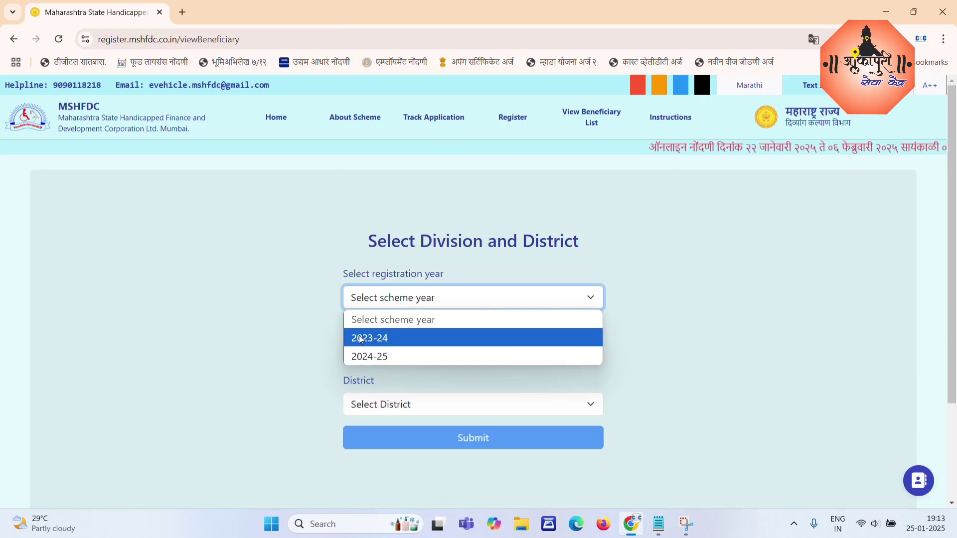
pyautogui.click(393, 339)
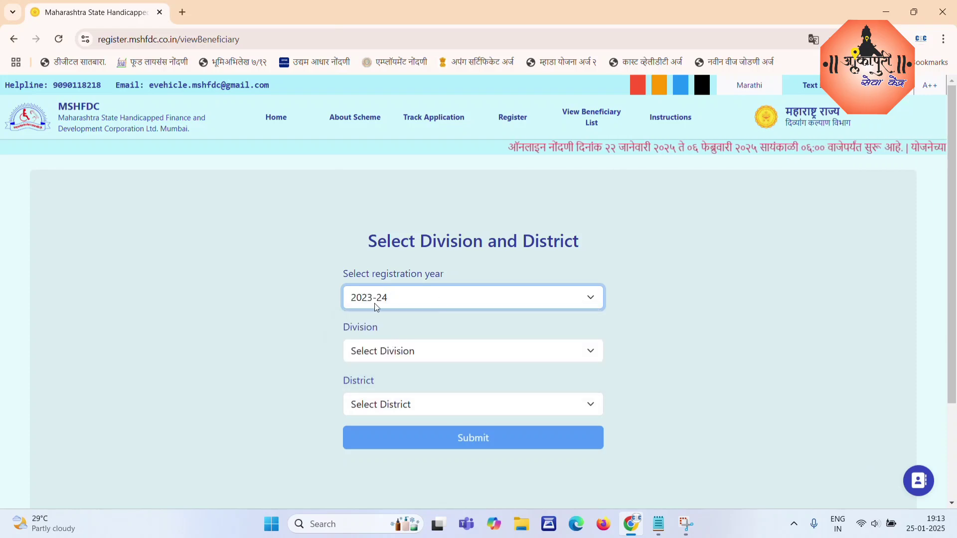
pyautogui.click(414, 350)
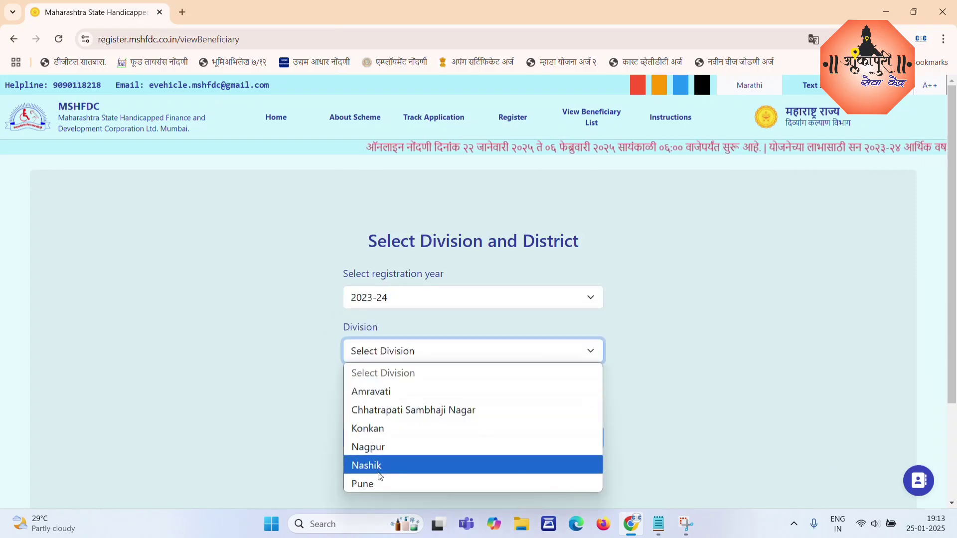
pyautogui.click(372, 485)
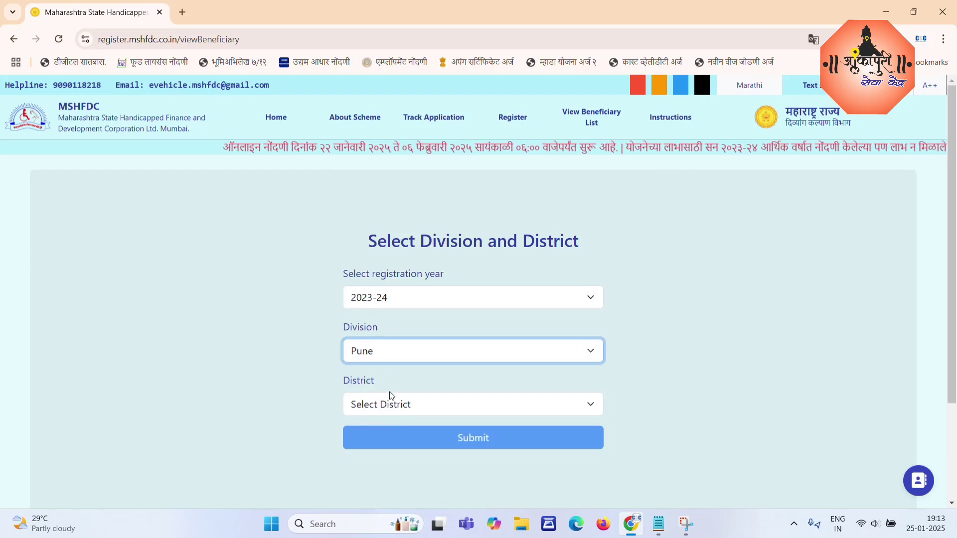
pyautogui.click(389, 407)
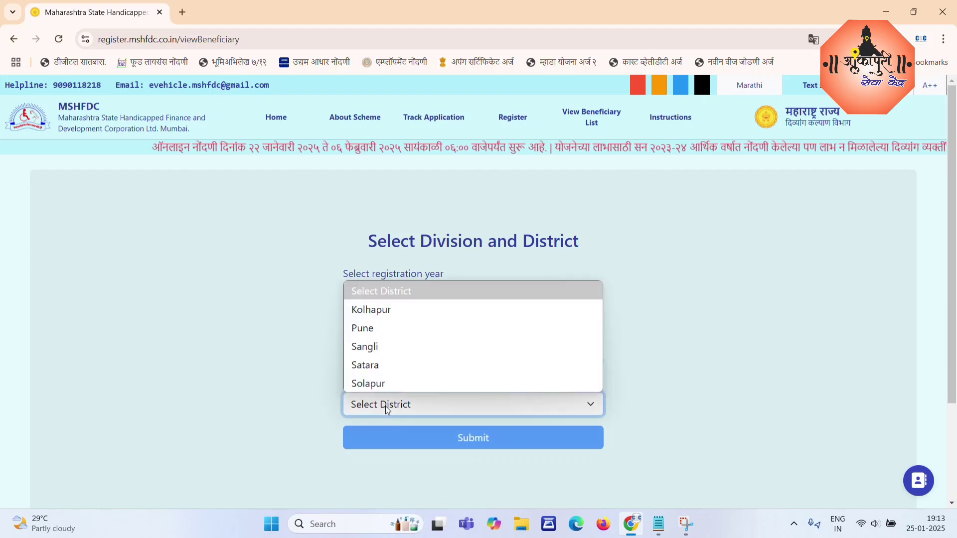
pyautogui.click(363, 327)
pyautogui.click(463, 436)
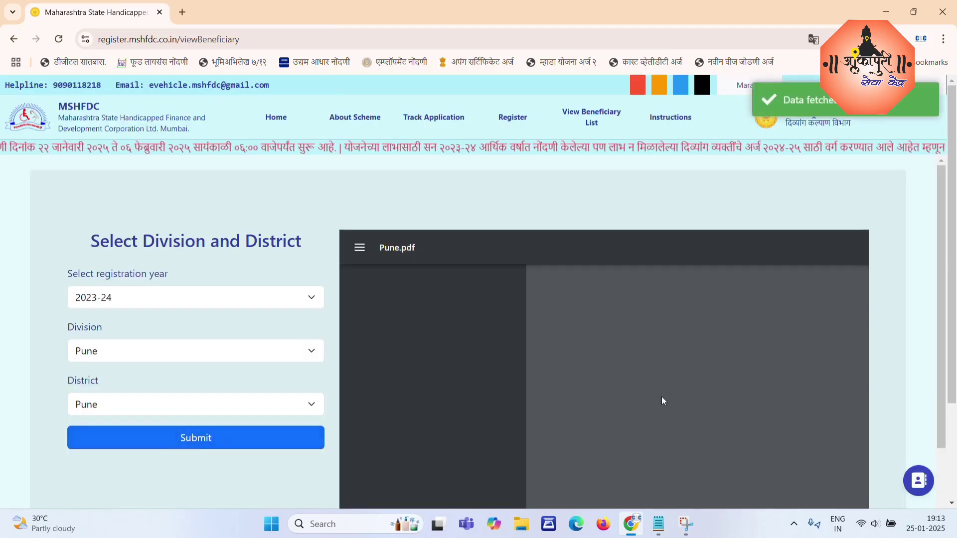
# - Scroll through the Pune beneficiary list PDF, then go to the Instructions page
pyautogui.scroll(-8, 687, 378)
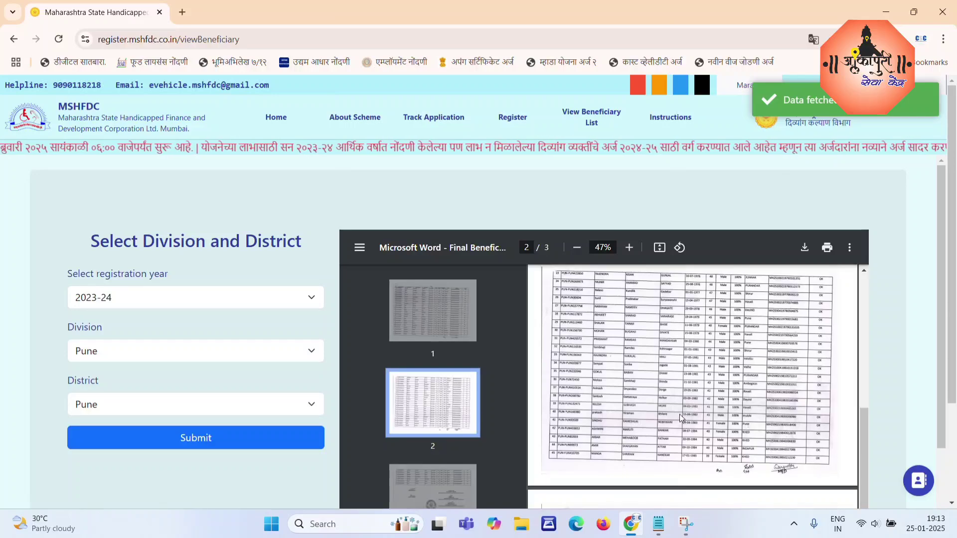
pyautogui.scroll(-3, 599, 385)
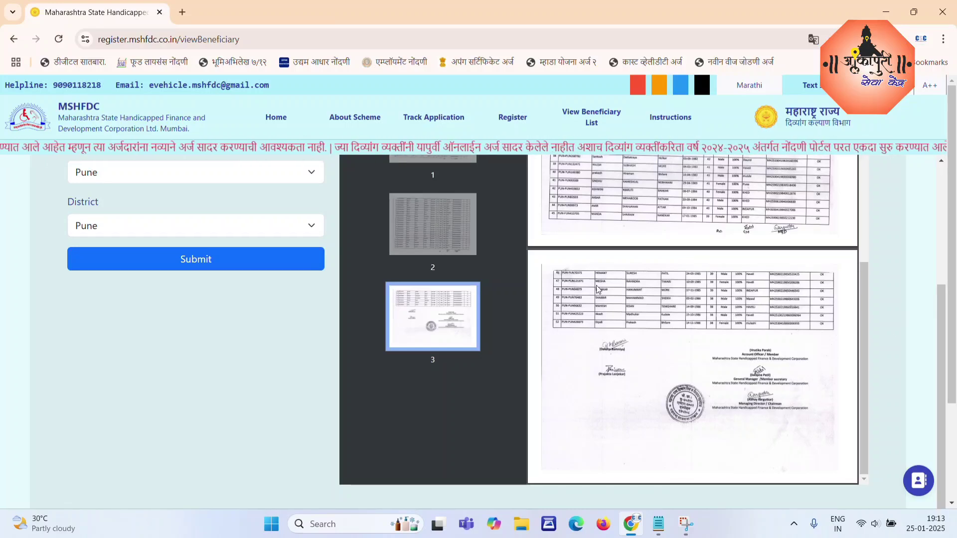
pyautogui.scroll(6, 632, 325)
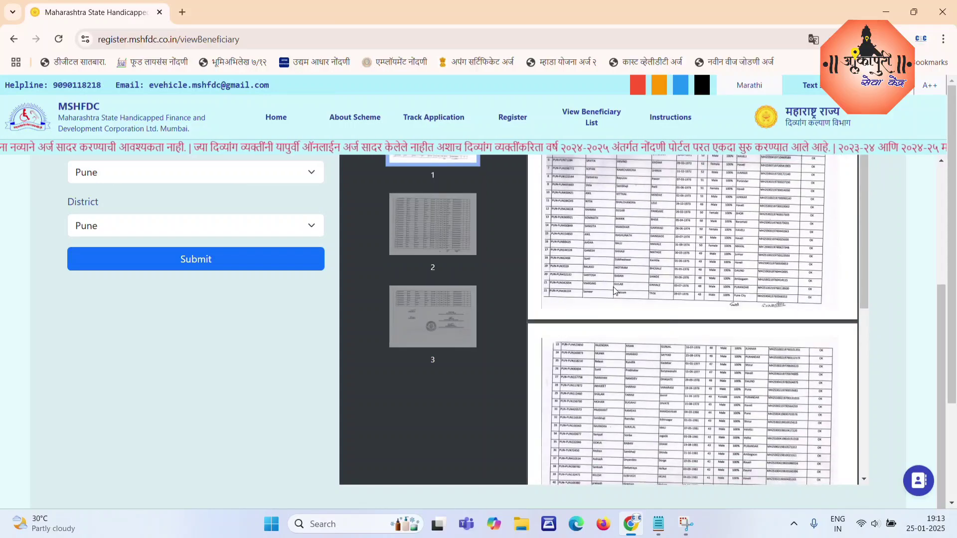
pyautogui.scroll(5, 615, 327)
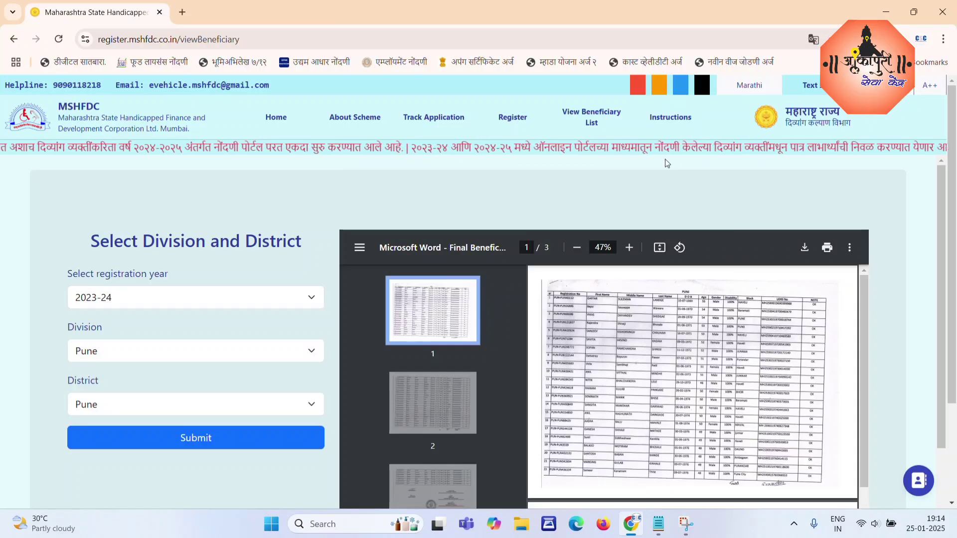
pyautogui.click(668, 122)
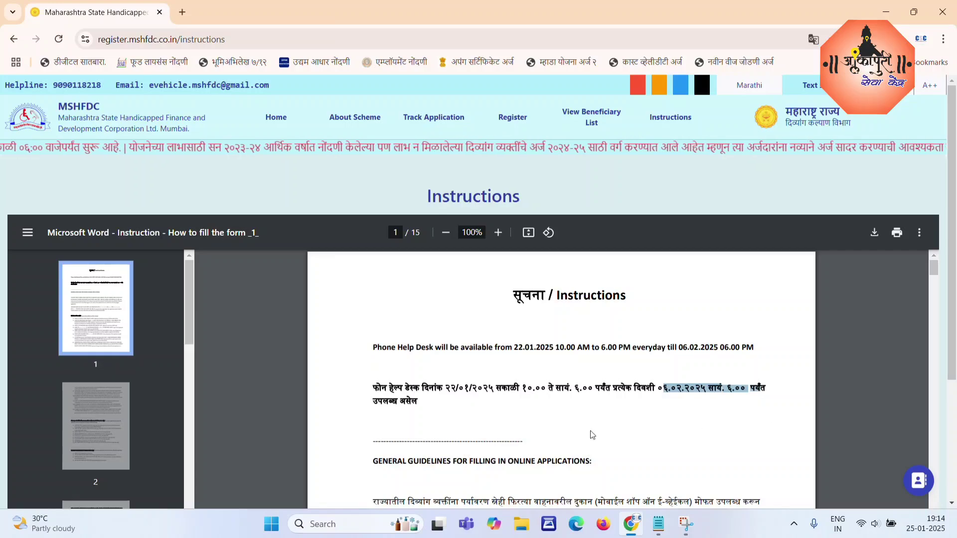
pyautogui.scroll(-5, 642, 431)
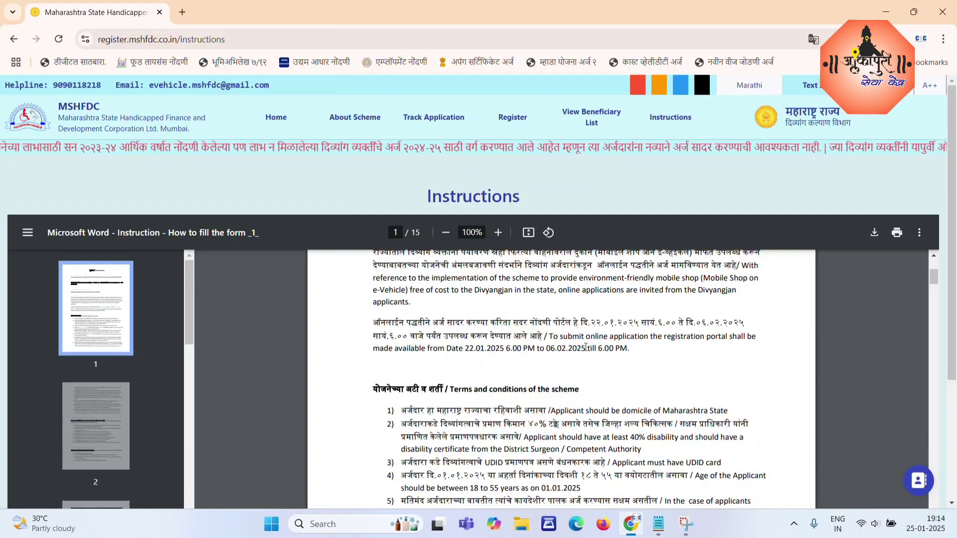
pyautogui.scroll(-1, 586, 348)
pyautogui.scroll(-8, 684, 412)
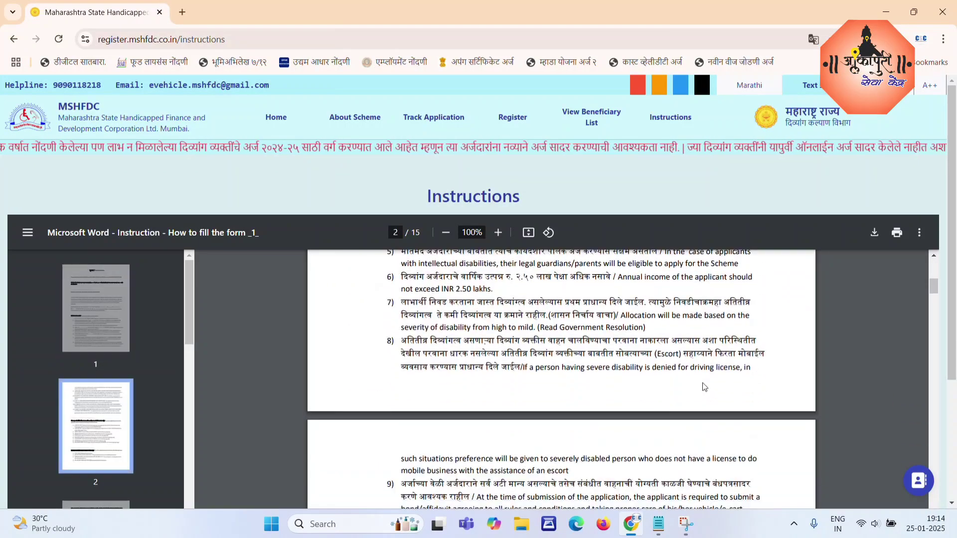
pyautogui.scroll(-4, 553, 353)
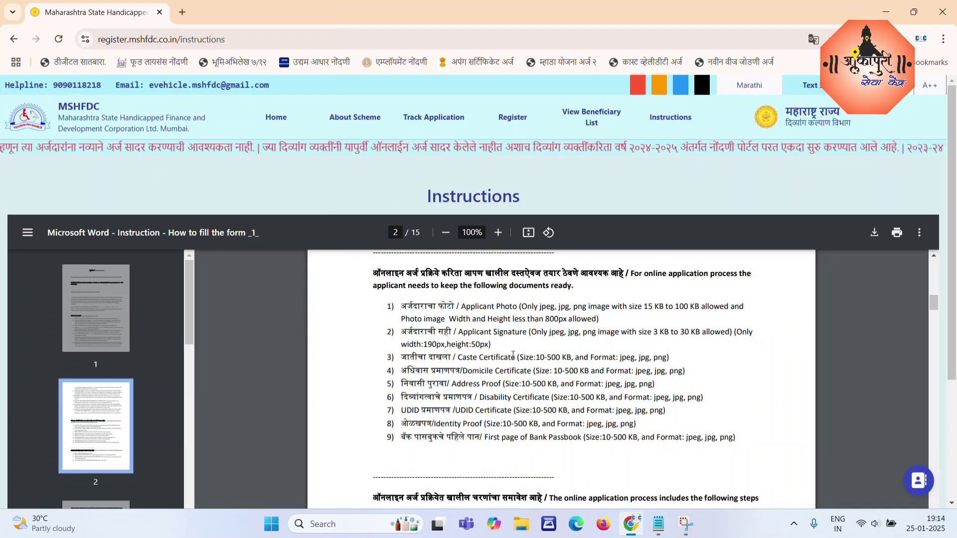
pyautogui.scroll(-10, 548, 369)
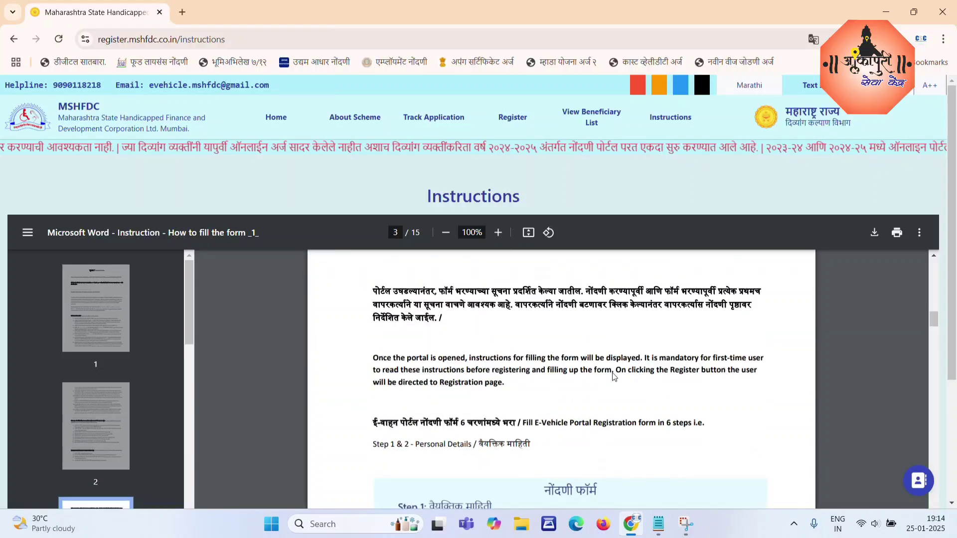
pyautogui.scroll(-4, 585, 349)
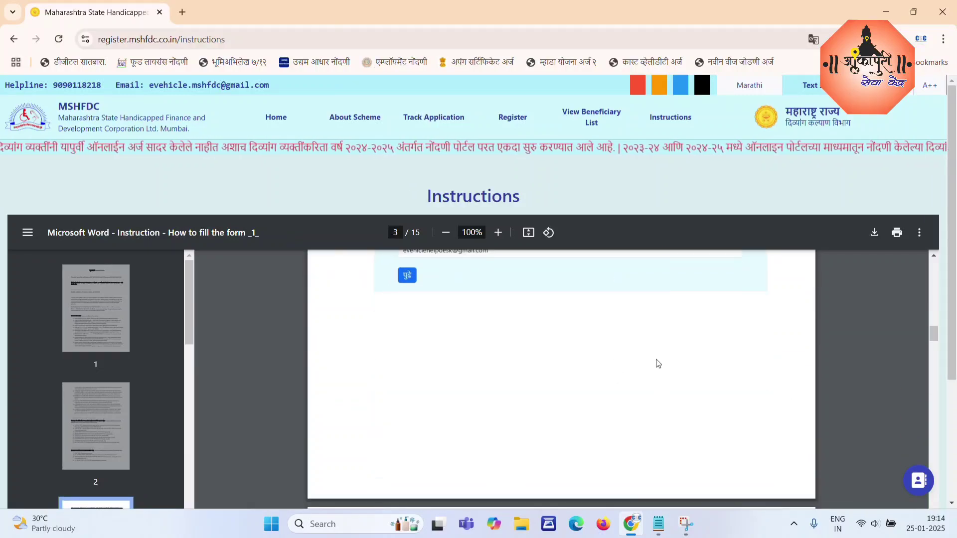
pyautogui.scroll(15, 503, 407)
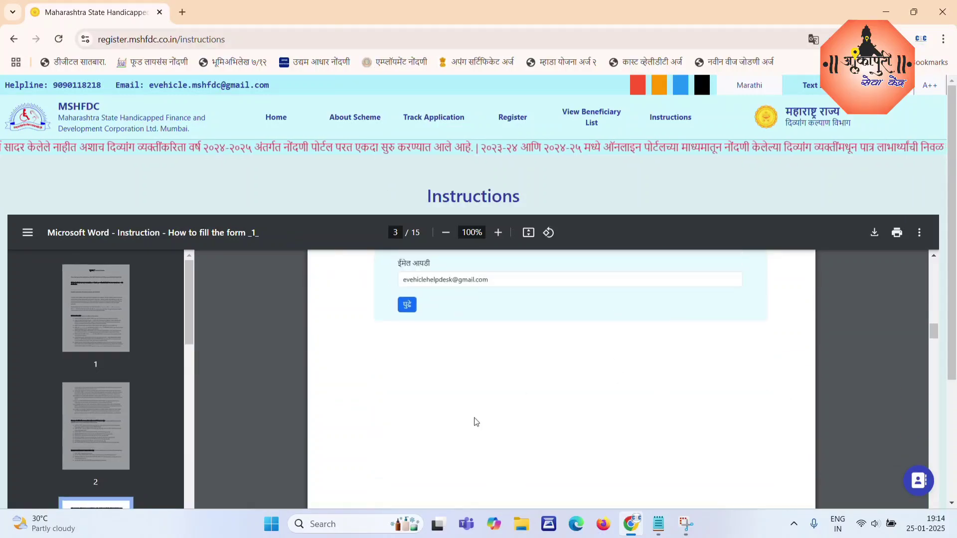
pyautogui.scroll(15, 449, 379)
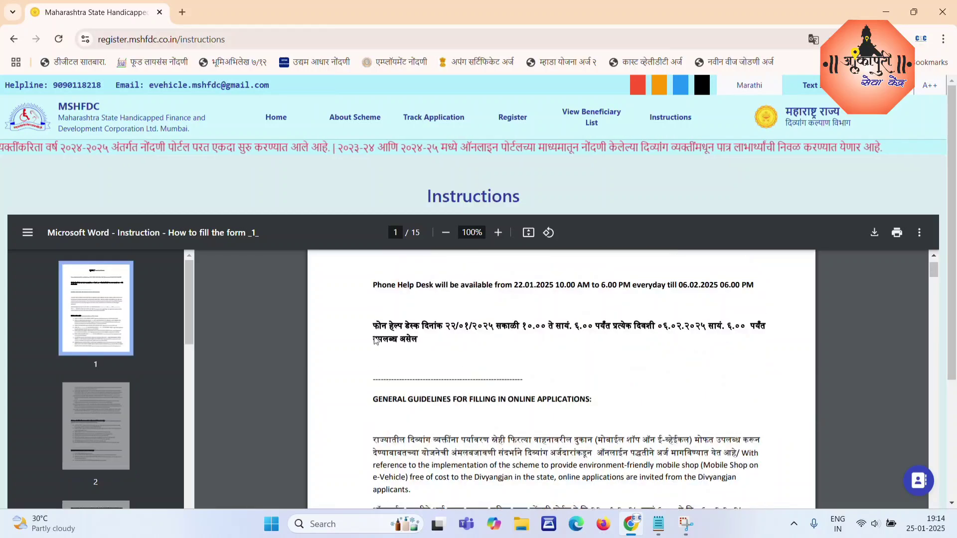
pyautogui.scroll(2, 499, 409)
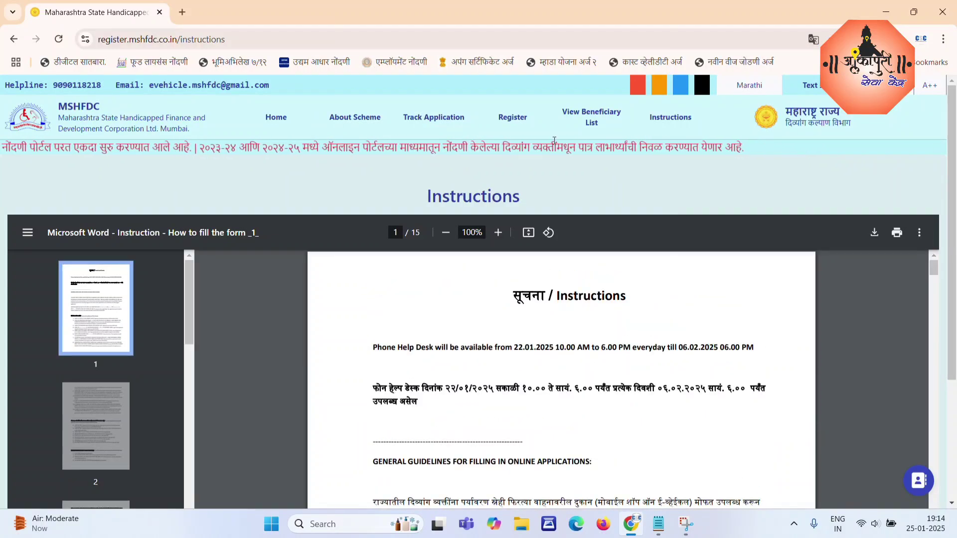
# - Start a new application and go past the mobile, Aadhar, UDID and email fields to Step 2/7
pyautogui.click(506, 119)
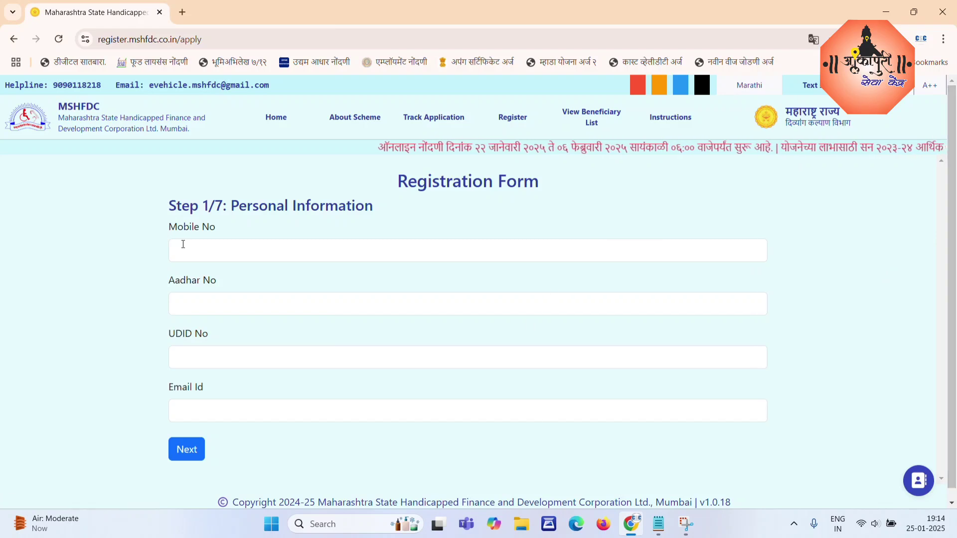
pyautogui.click(229, 253)
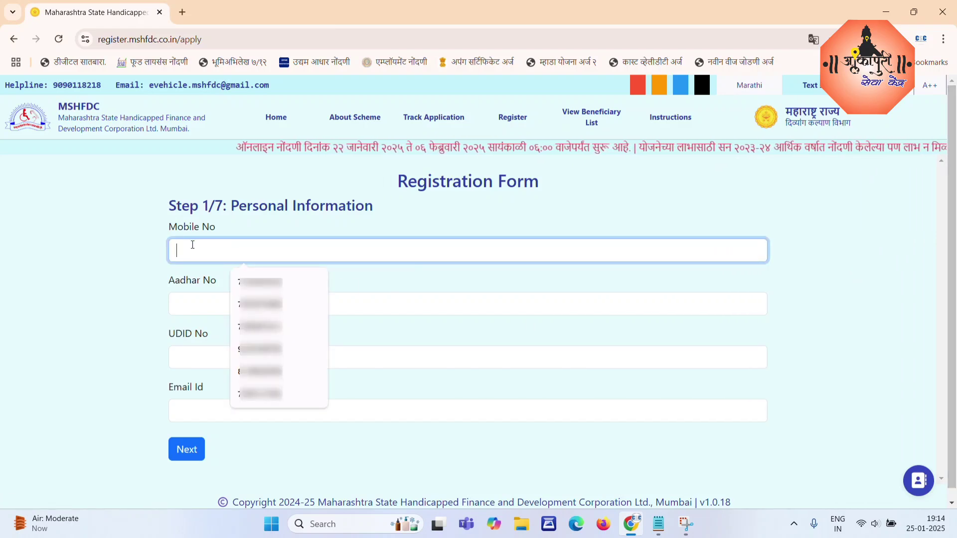
pyautogui.click(202, 310)
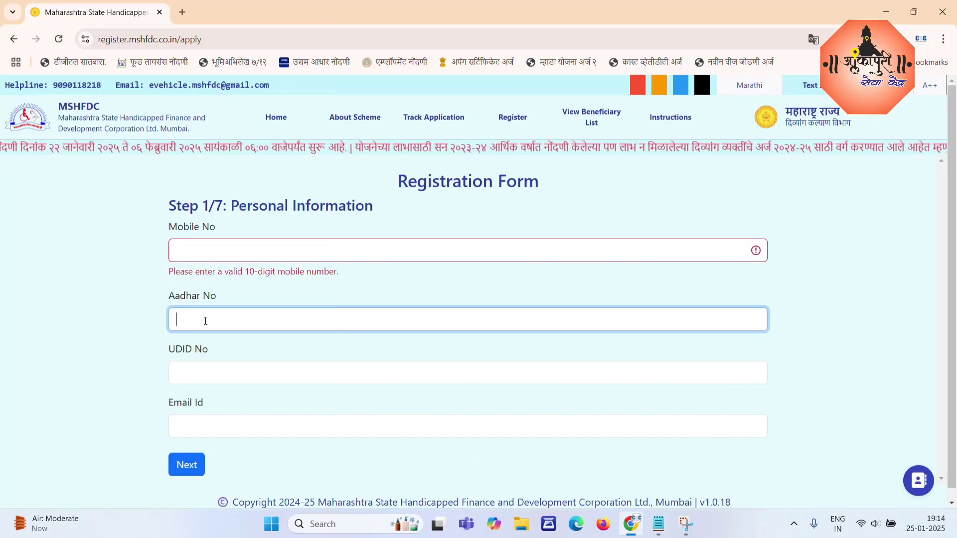
pyautogui.click(202, 374)
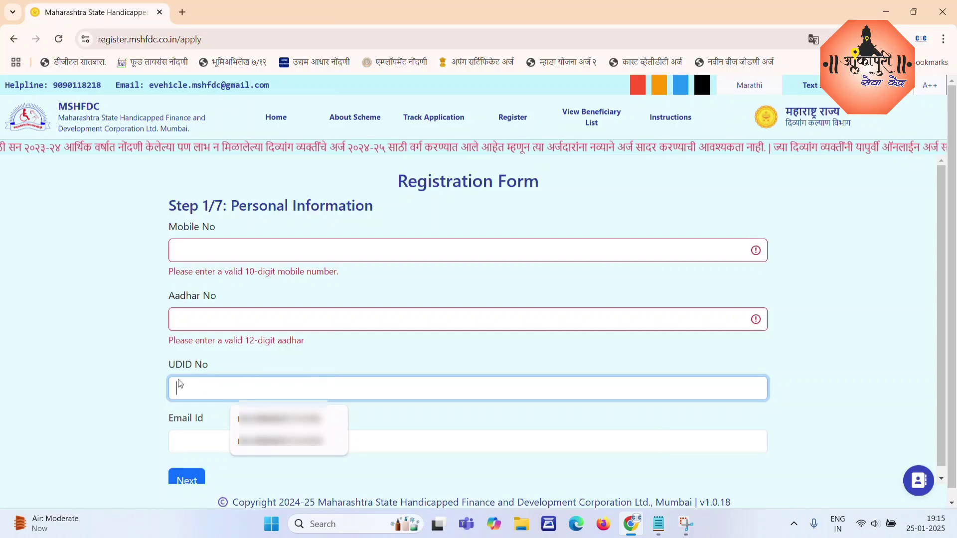
pyautogui.click(202, 441)
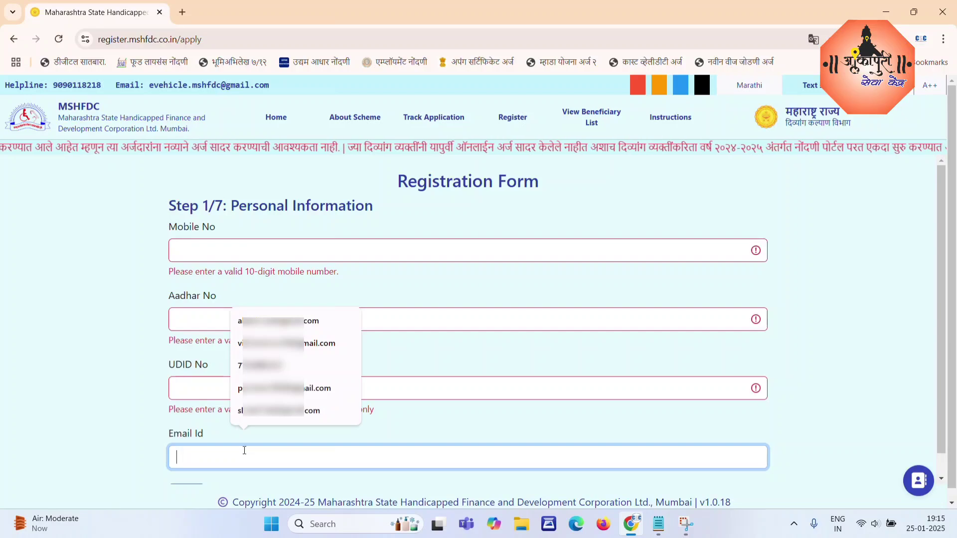
pyautogui.scroll(-1, 244, 450)
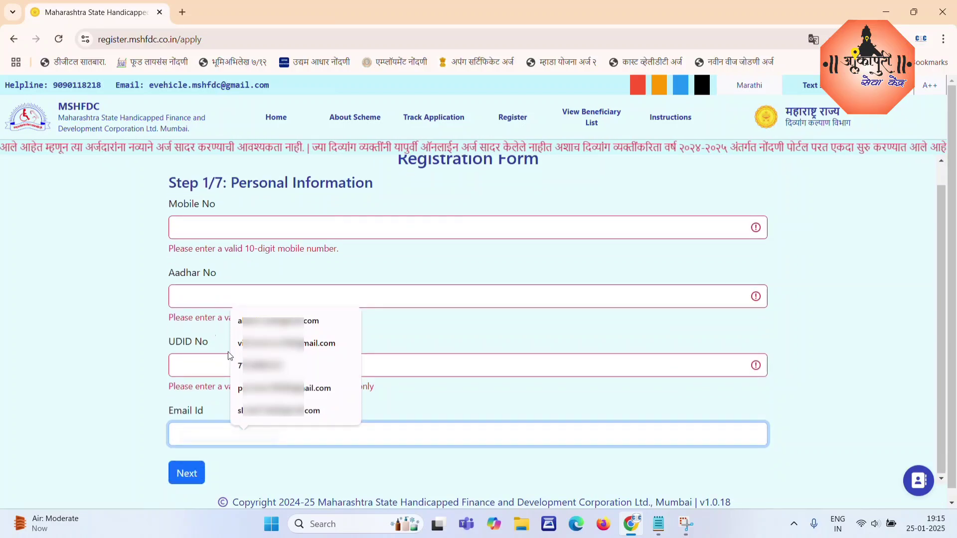
pyautogui.click(182, 474)
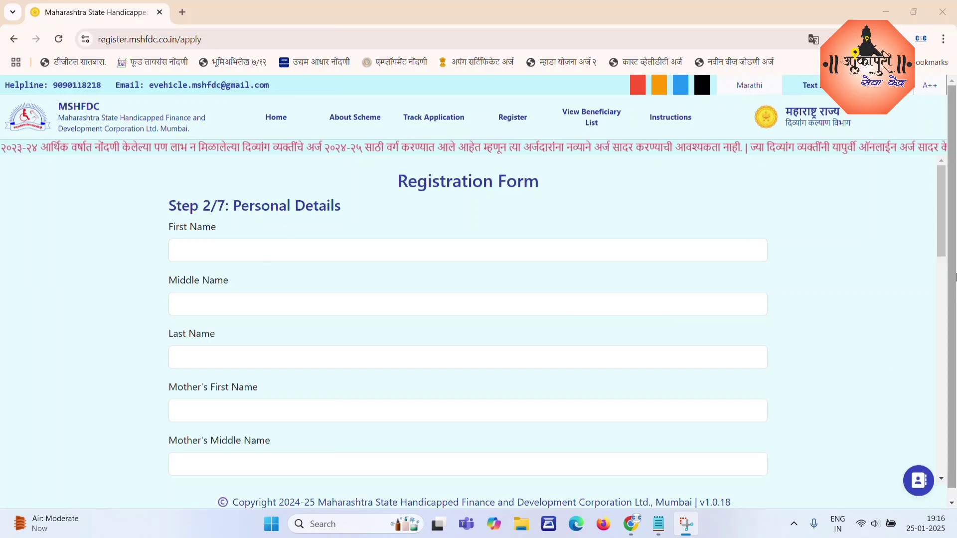
pyautogui.scroll(-1, 944, 247)
pyautogui.scroll(1, 741, 241)
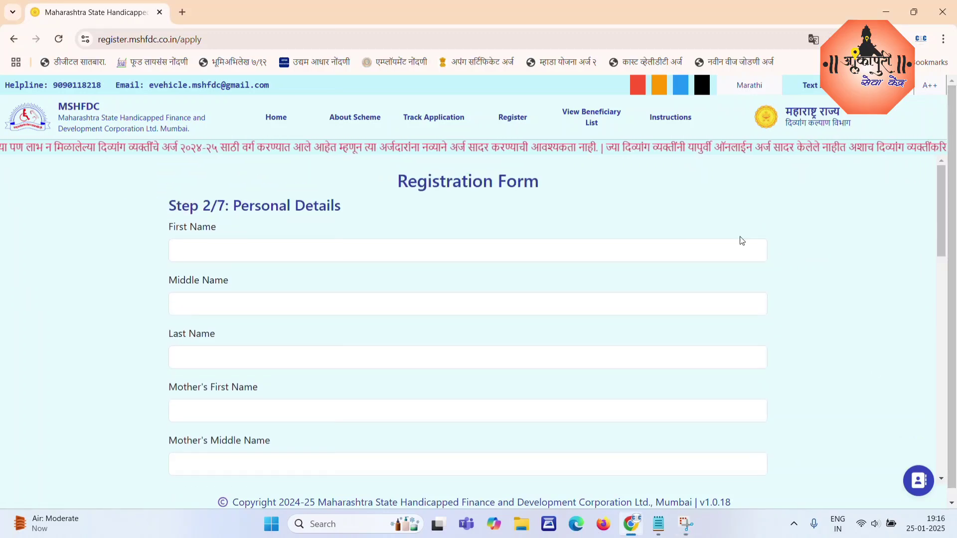
pyautogui.click(197, 249)
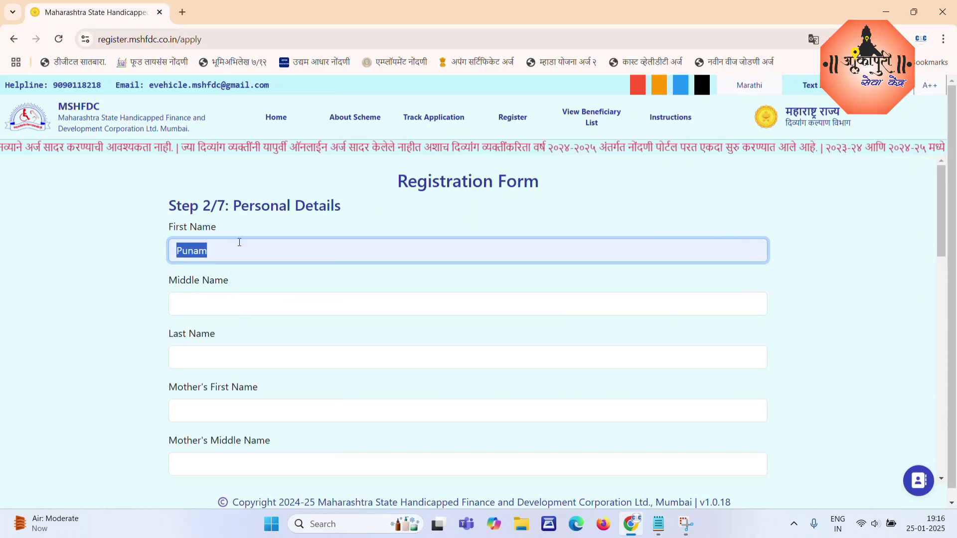
pyautogui.press('BackSpace')
pyautogui.click(185, 301)
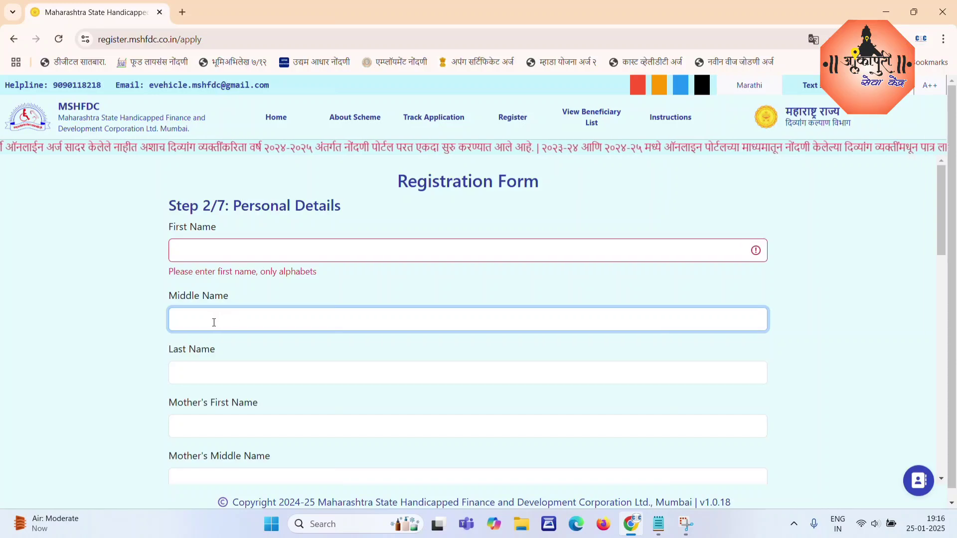
pyautogui.click(197, 374)
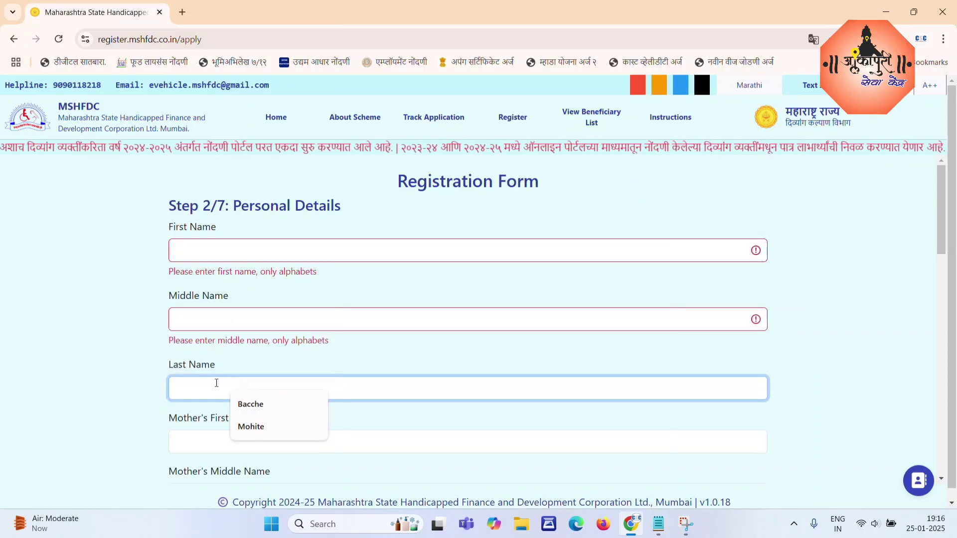
pyautogui.click(214, 443)
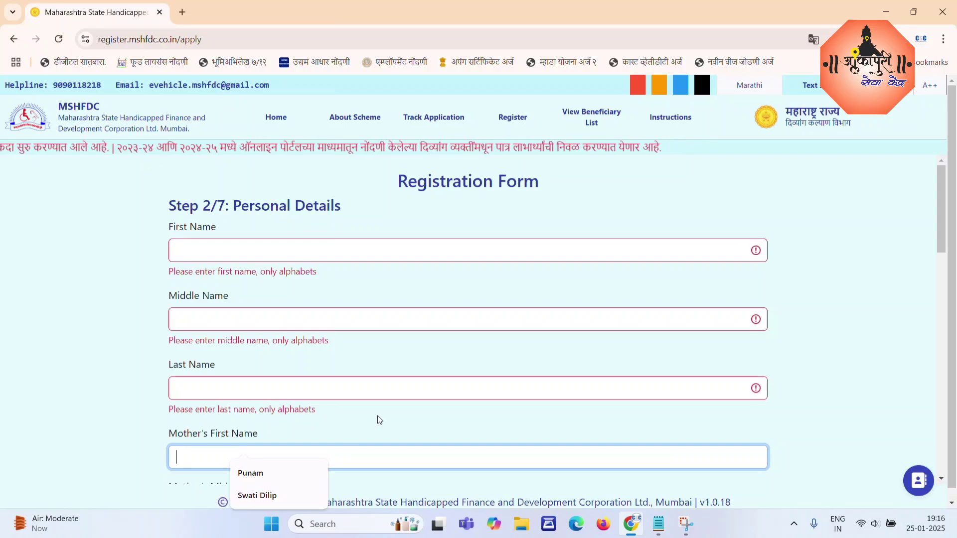
pyautogui.scroll(-5, 378, 415)
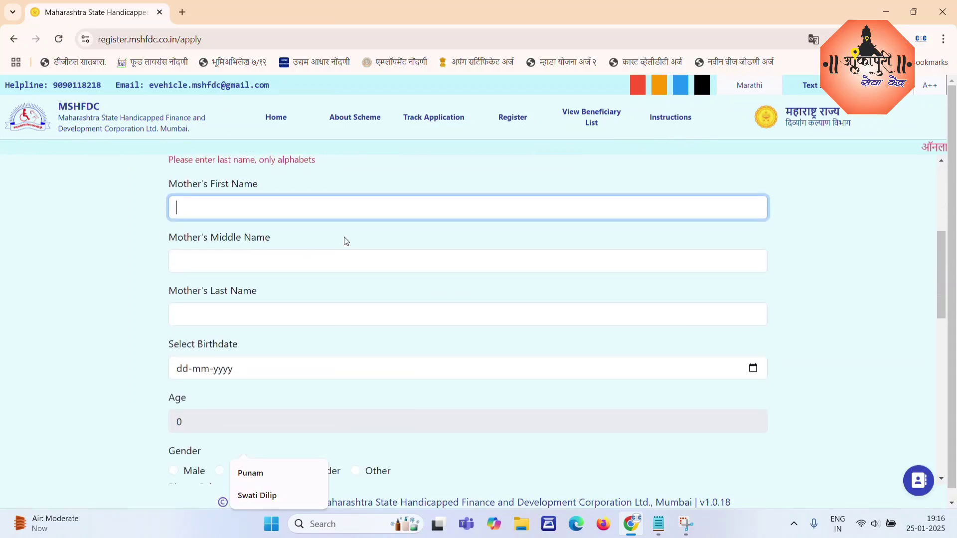
pyautogui.click(145, 238)
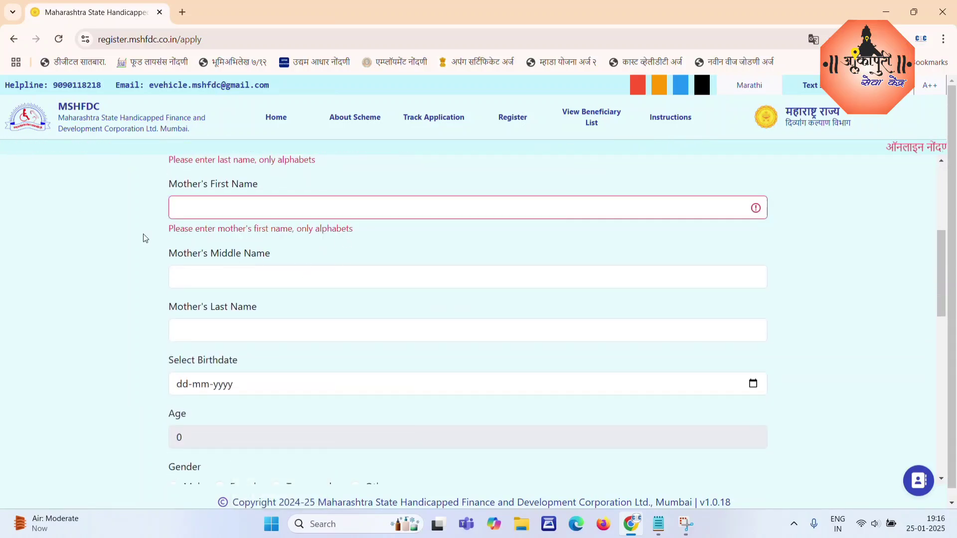
pyautogui.click(229, 278)
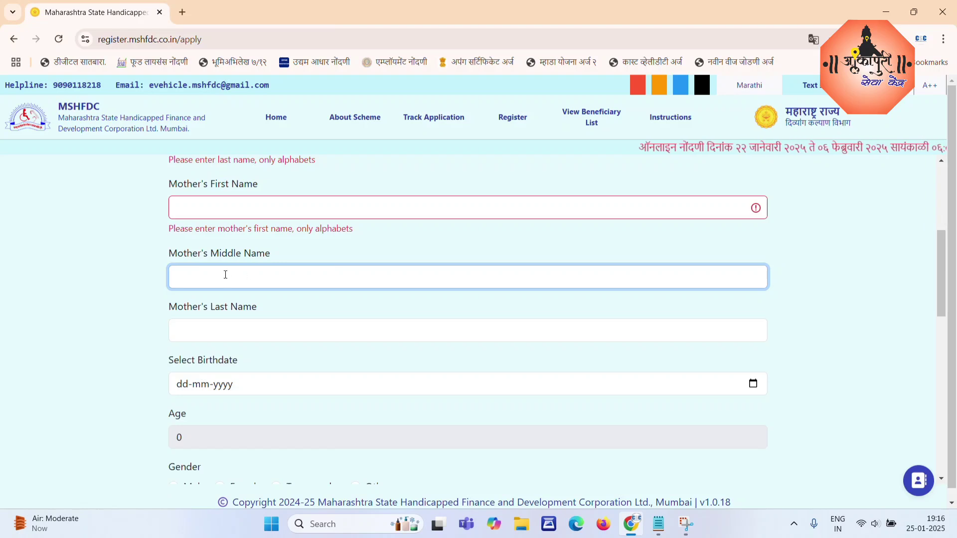
pyautogui.scroll(-1, 208, 249)
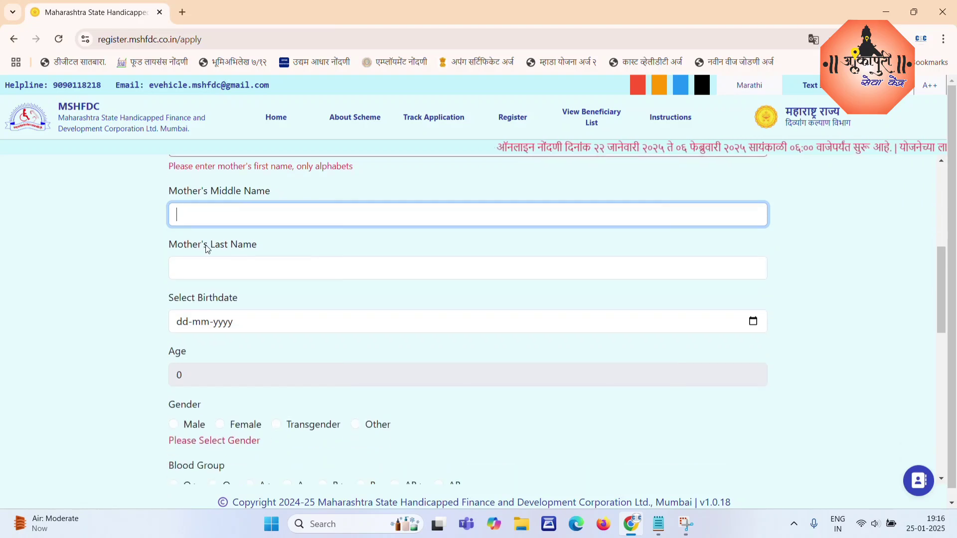
pyautogui.click(202, 273)
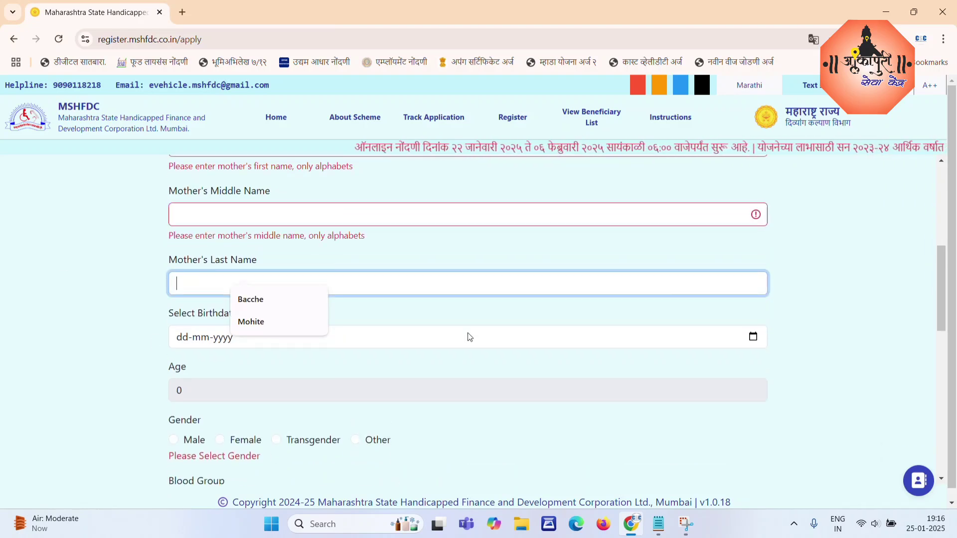
pyautogui.scroll(-3, 424, 344)
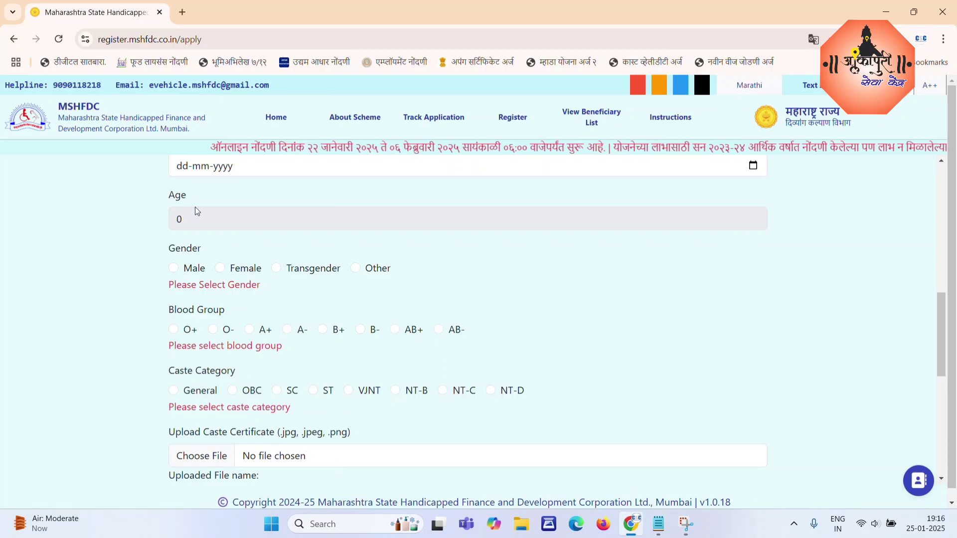
pyautogui.scroll(1, 197, 212)
pyautogui.click(219, 230)
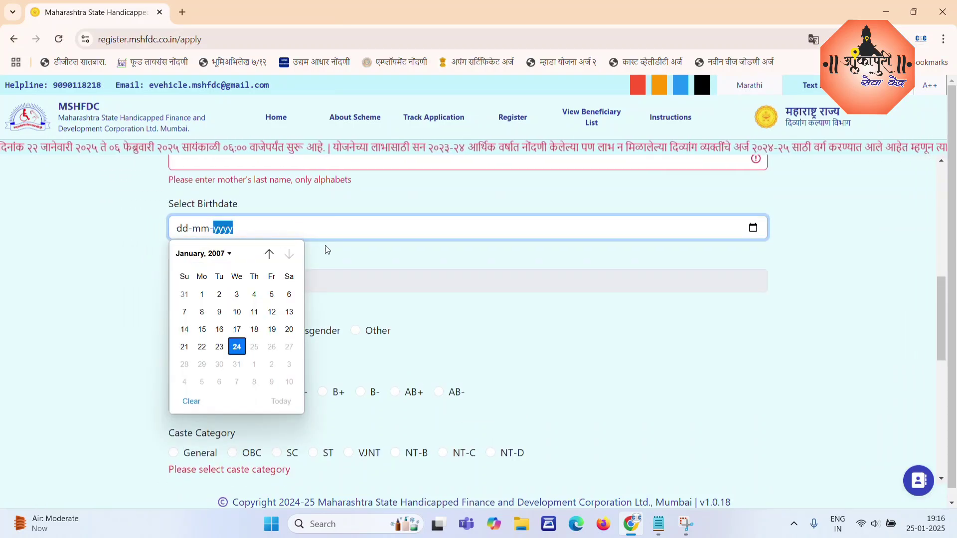
pyautogui.click(182, 230)
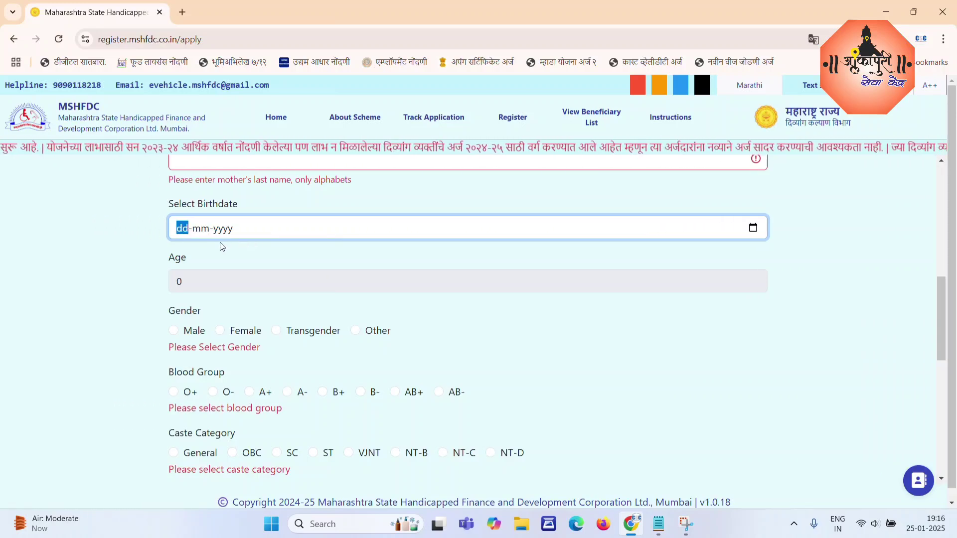
pyautogui.click(186, 278)
pyautogui.scroll(-1, 514, 277)
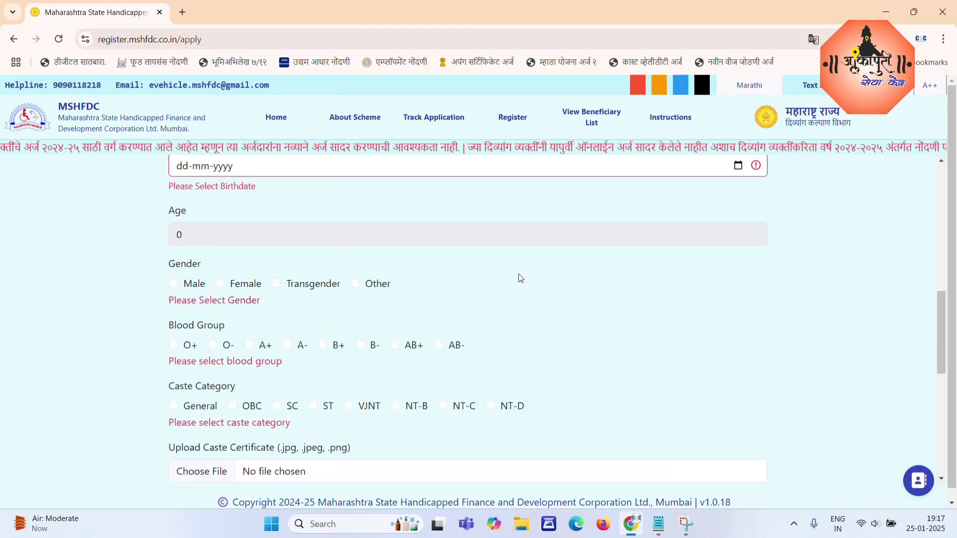
pyautogui.scroll(-1, 518, 278)
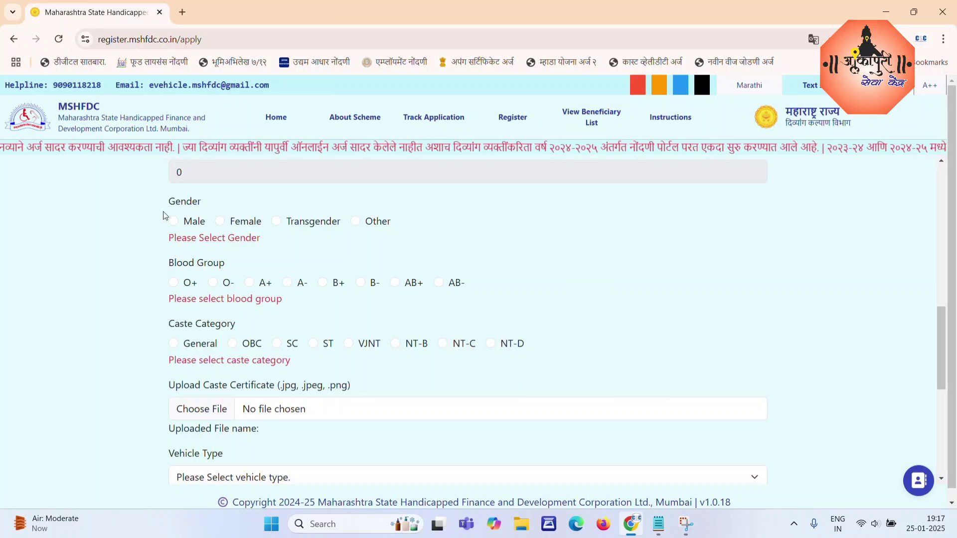
# - Set the applicant's gender to Male and blood group to B+
pyautogui.click(174, 223)
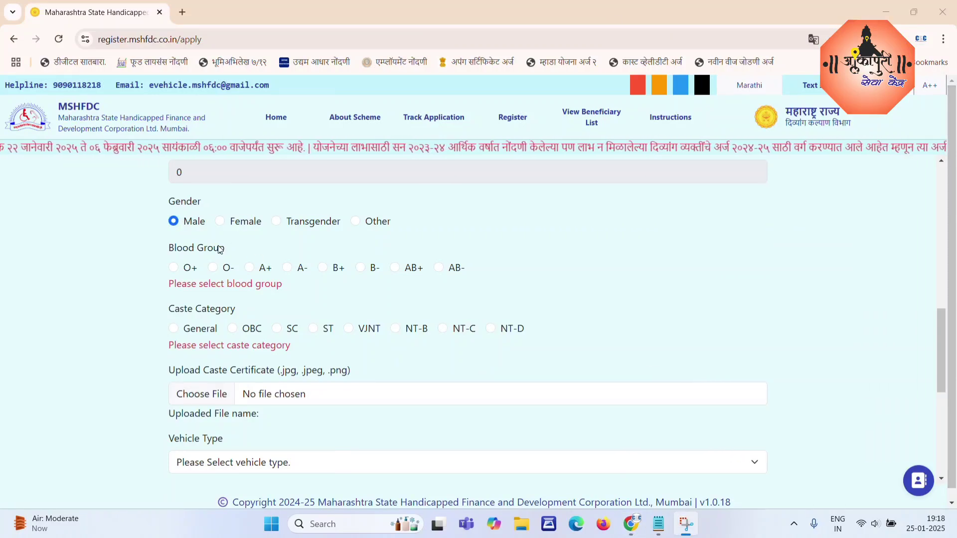
pyautogui.moveTo(169, 246); pyautogui.dragTo(240, 256)
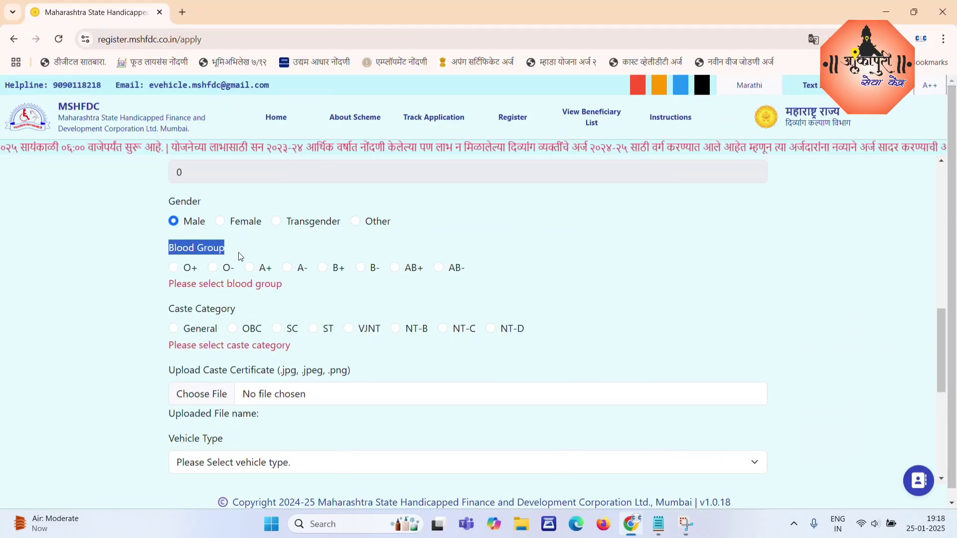
pyautogui.click(323, 268)
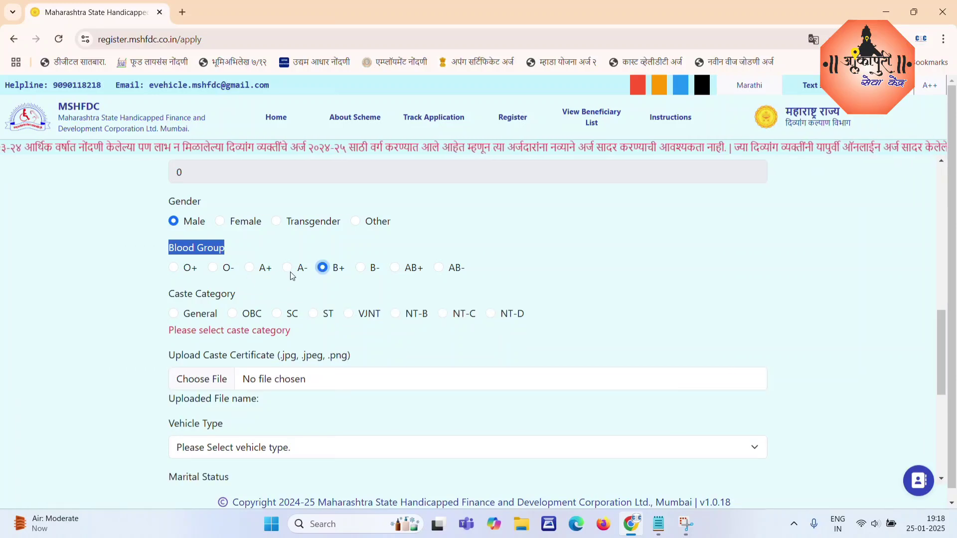
pyautogui.moveTo(185, 295); pyautogui.dragTo(197, 272)
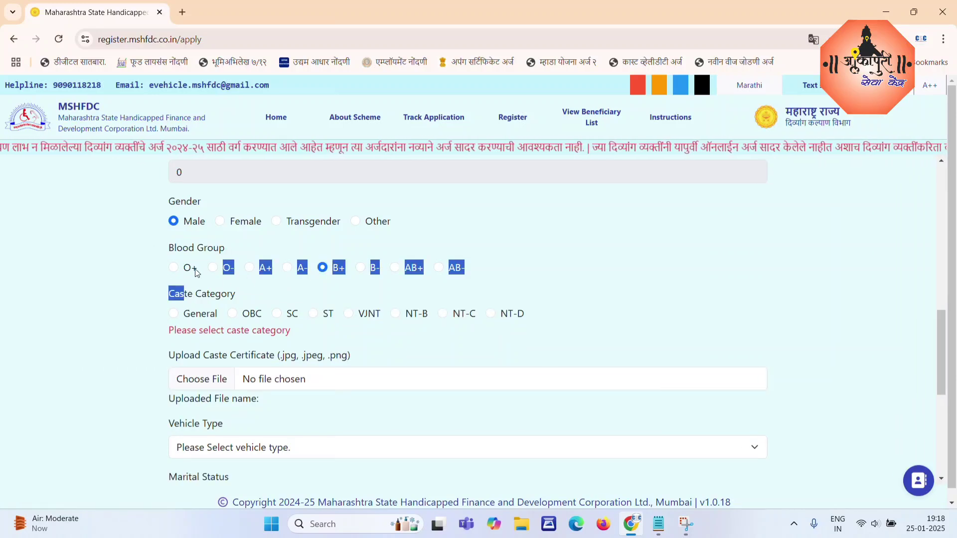
pyautogui.click(281, 303)
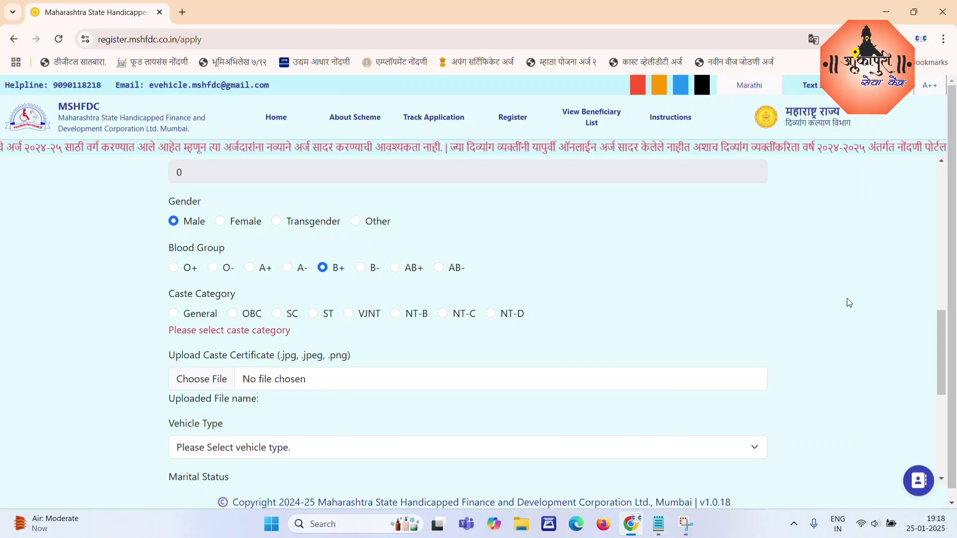
pyautogui.moveTo(942, 328); pyautogui.dragTo(942, 344)
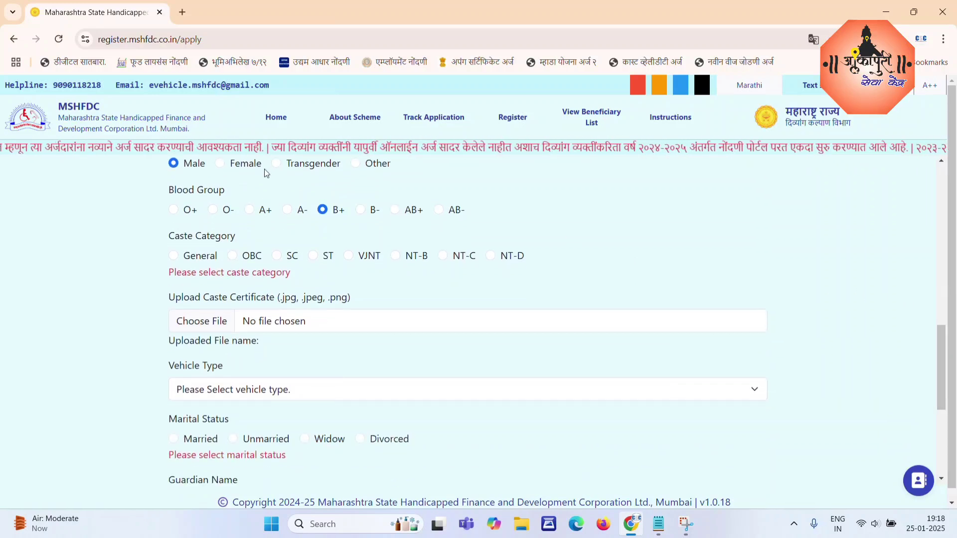
# - Try the General, OBC, SC and ST caste options and settle on SC
pyautogui.click(173, 258)
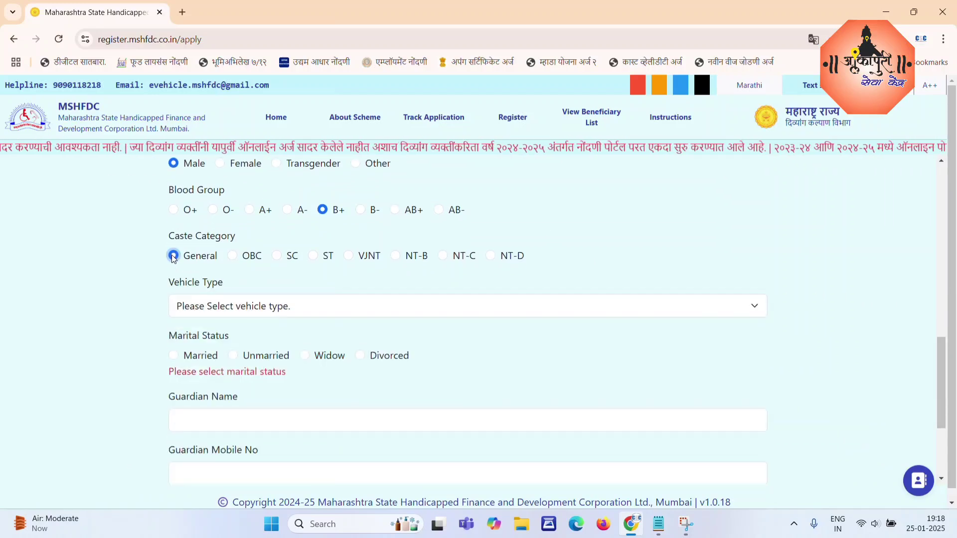
pyautogui.click(249, 258)
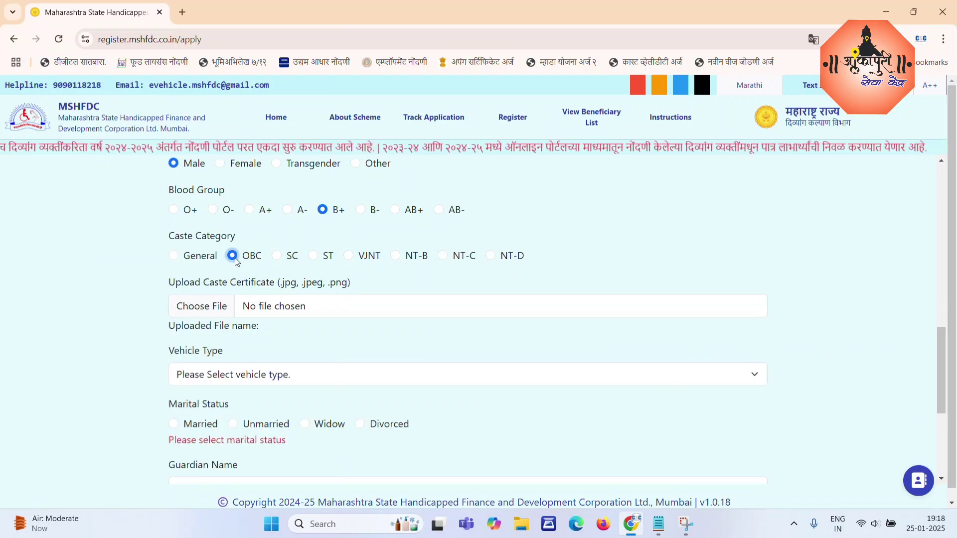
pyautogui.click(275, 261)
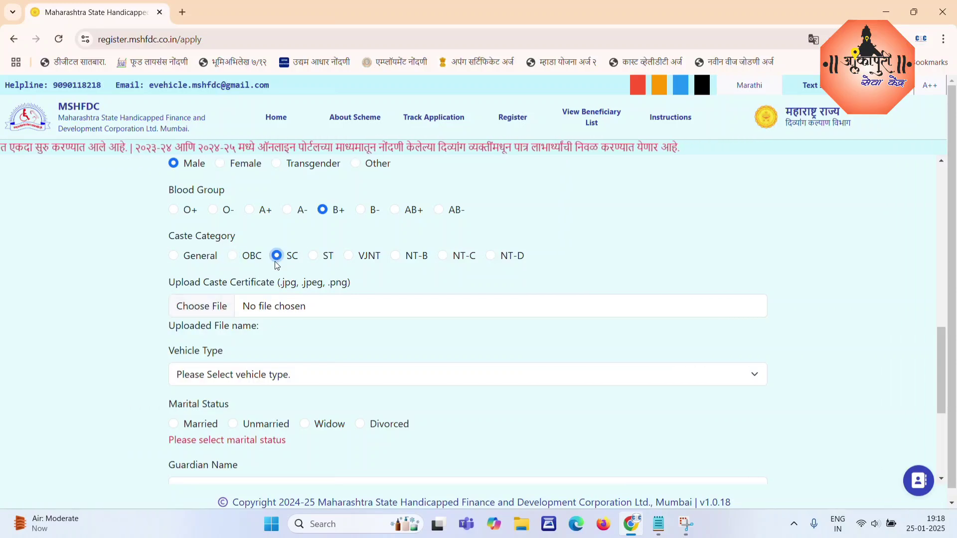
pyautogui.click(314, 258)
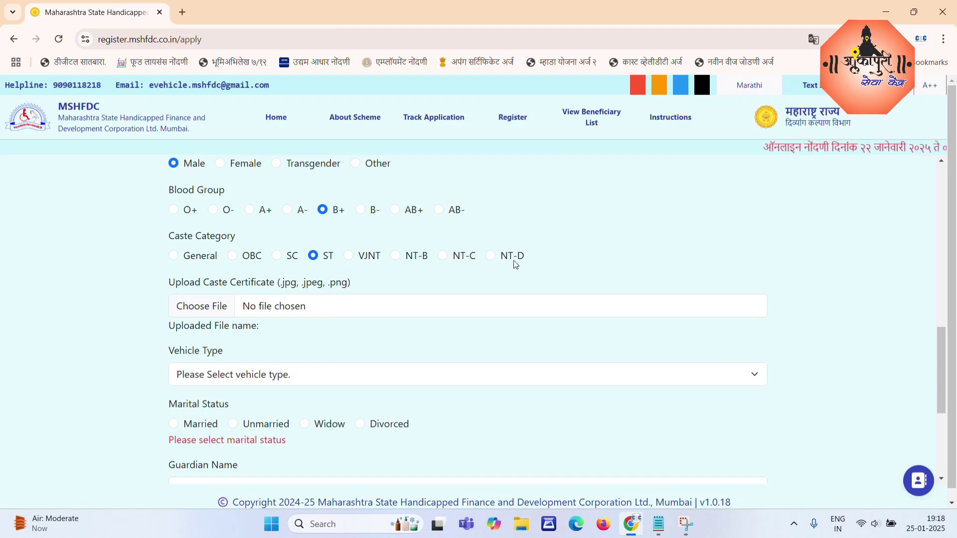
pyautogui.click(282, 258)
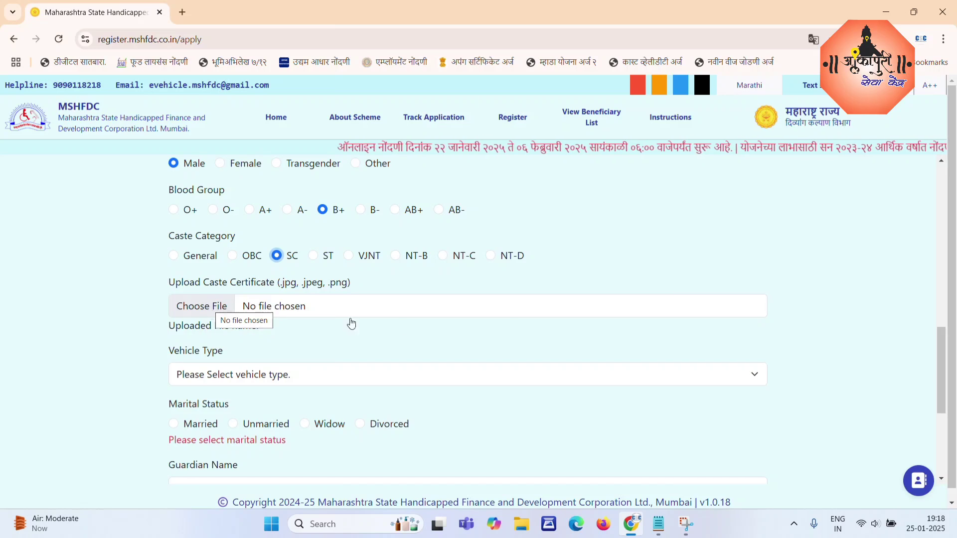
# - After trying the E Cart options, choose E Rickshaw for Passengers and mark marital status Married
pyautogui.scroll(-4, 468, 329)
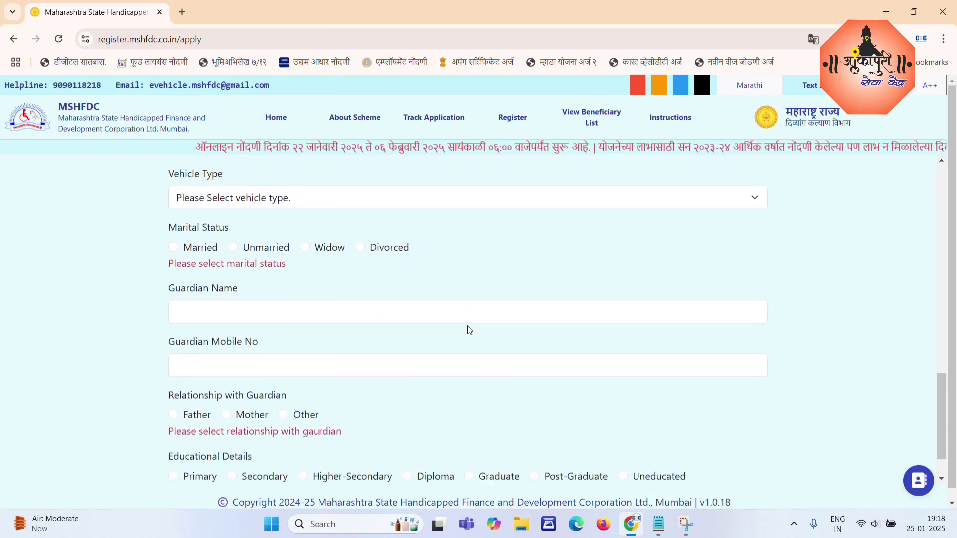
pyautogui.click(278, 189)
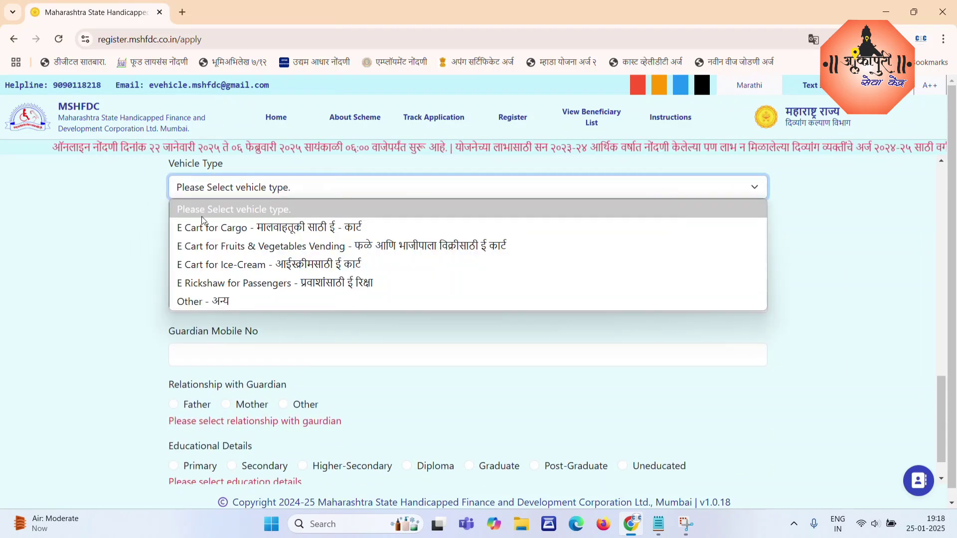
pyautogui.click(223, 232)
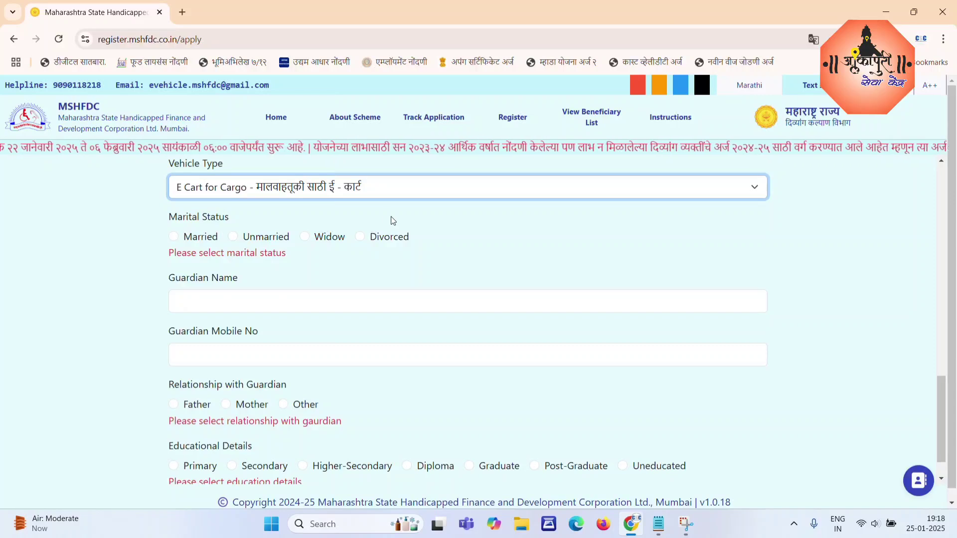
pyautogui.click(330, 193)
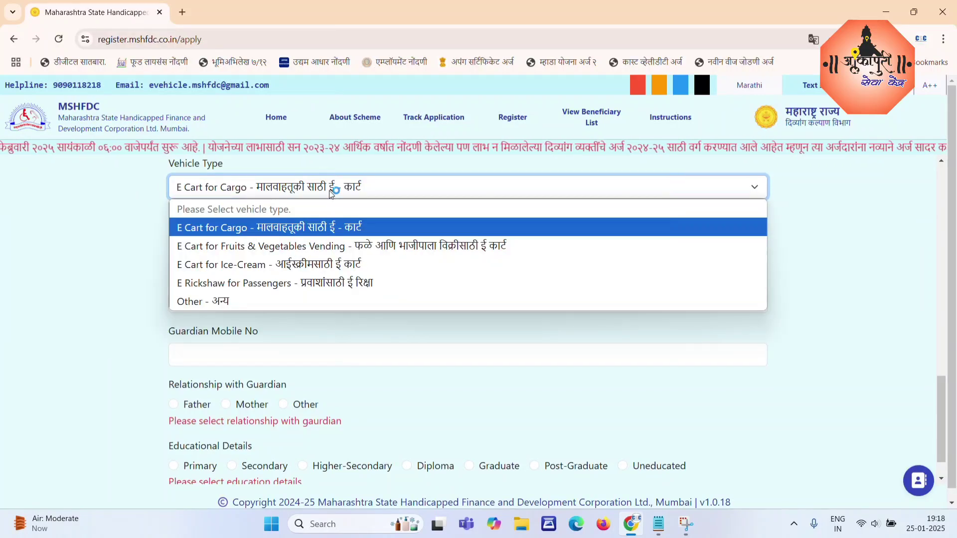
pyautogui.click(314, 249)
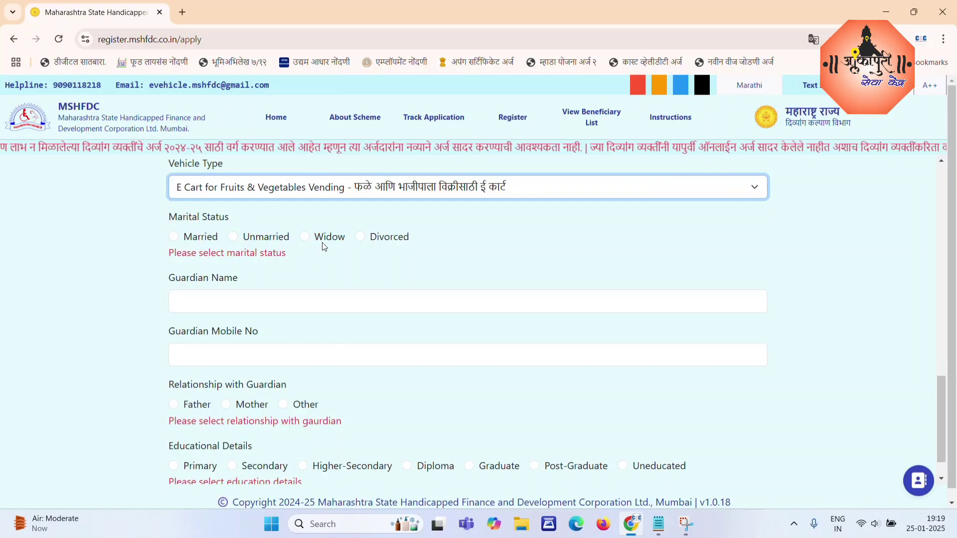
pyautogui.click(307, 194)
pyautogui.click(293, 265)
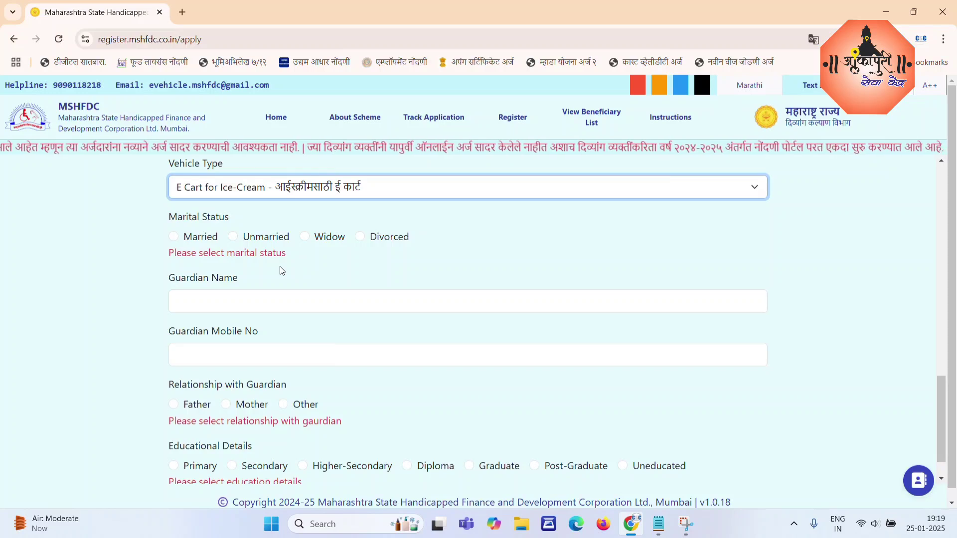
pyautogui.click(327, 191)
pyautogui.click(331, 283)
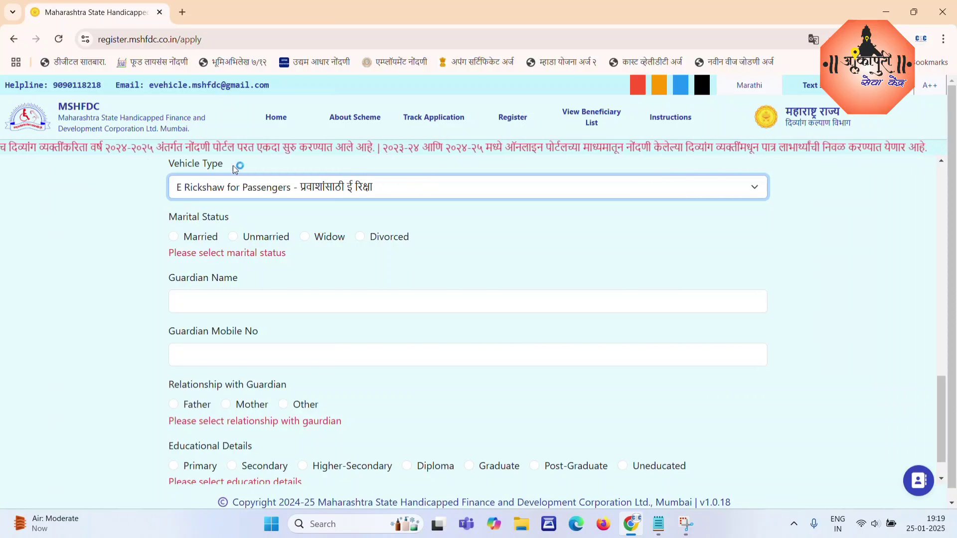
pyautogui.click(173, 237)
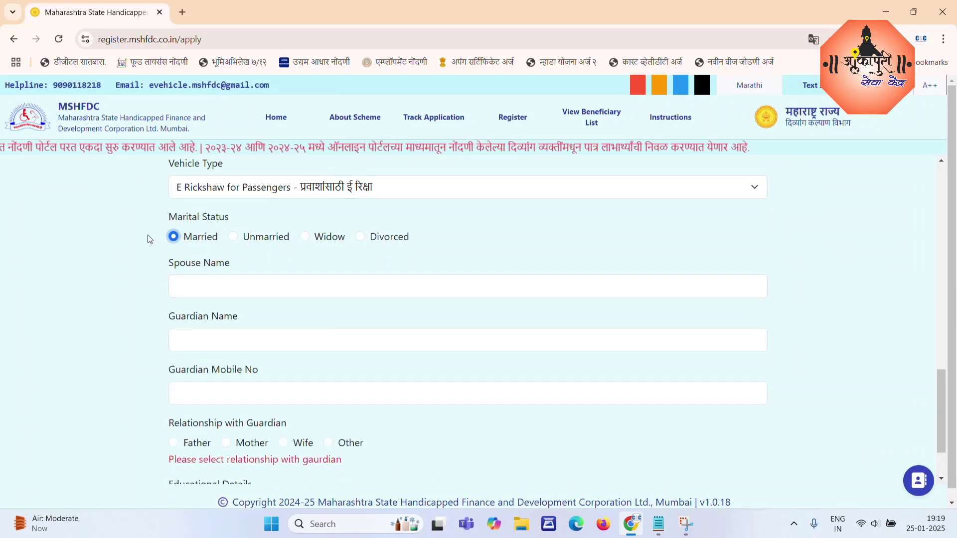
# - Leave spouse name, guardian name and guardian mobile blank; set guardian relationship to Other
pyautogui.click(225, 294)
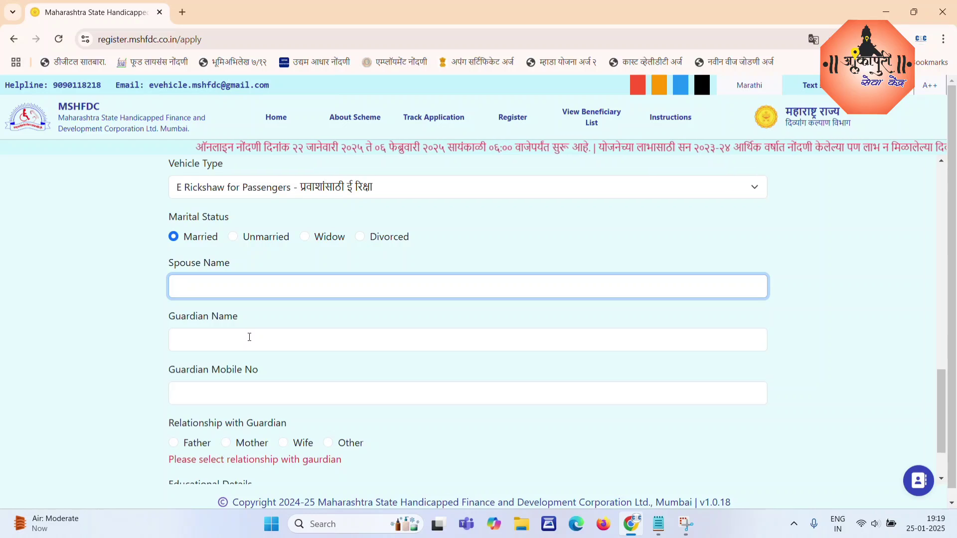
pyautogui.click(201, 338)
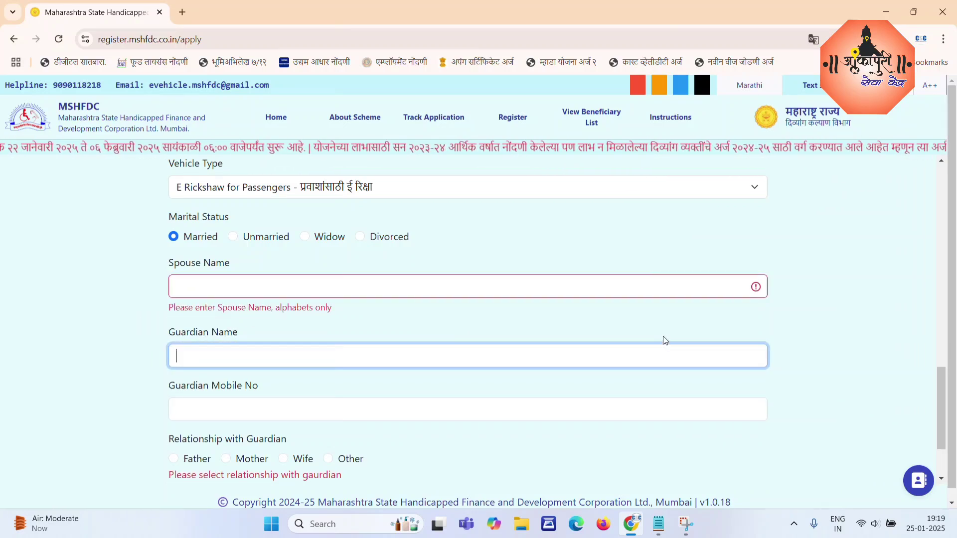
pyautogui.click(265, 401)
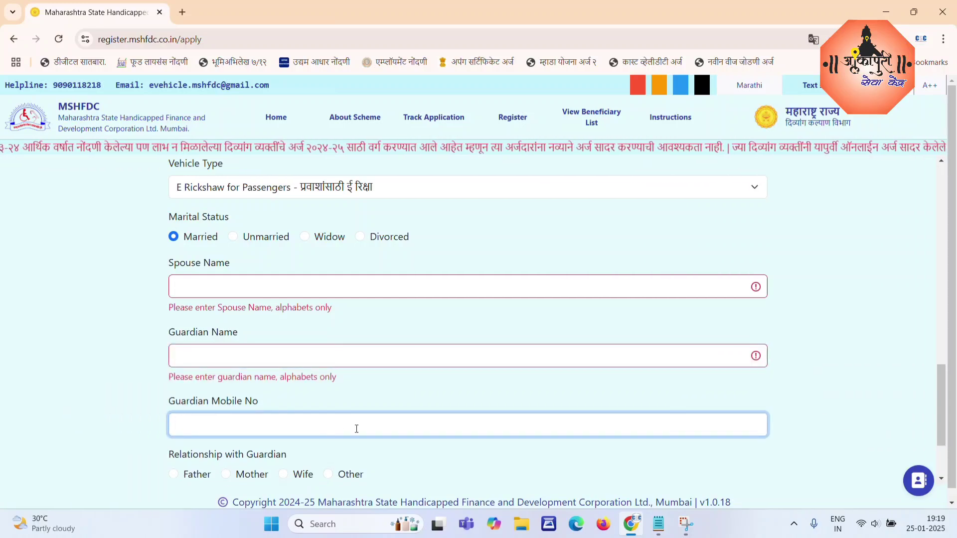
pyautogui.scroll(-2, 287, 354)
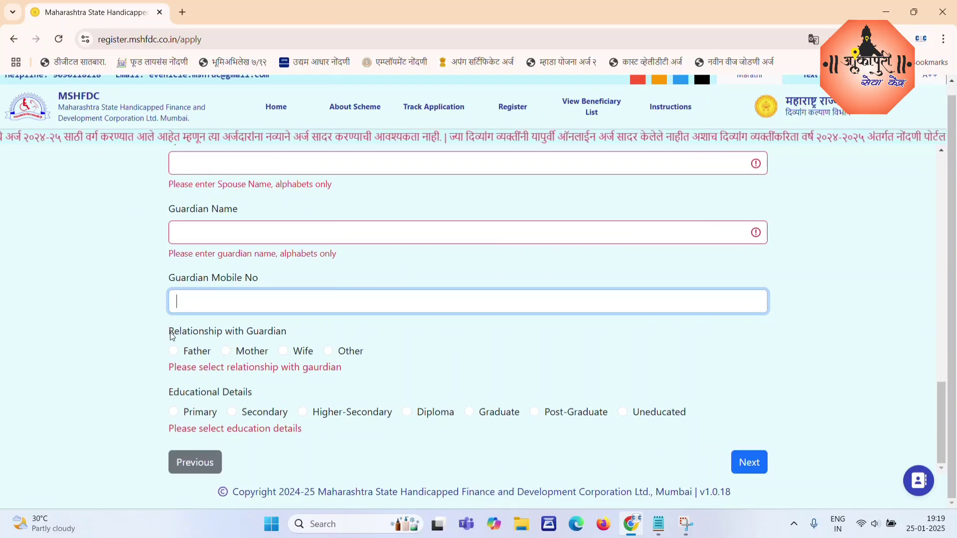
pyautogui.click(209, 333)
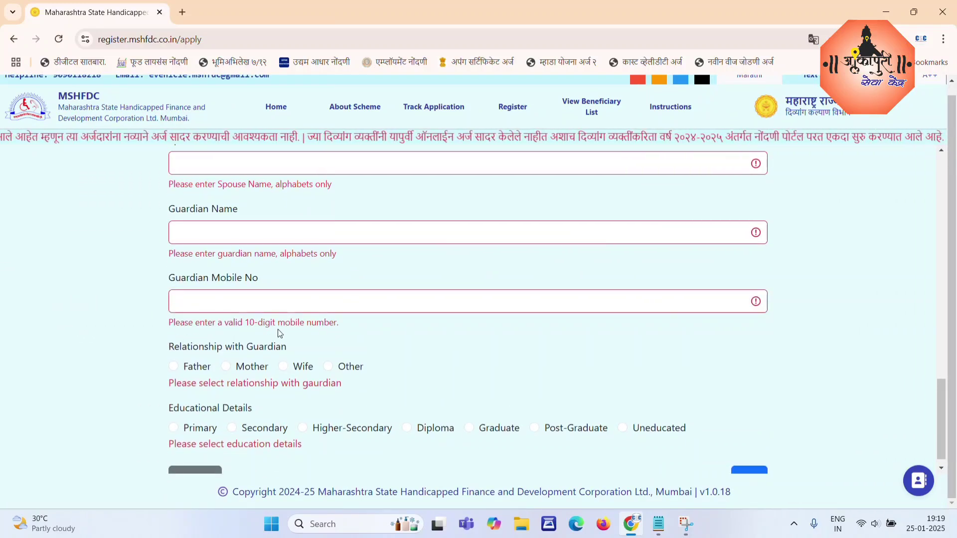
pyautogui.click(174, 367)
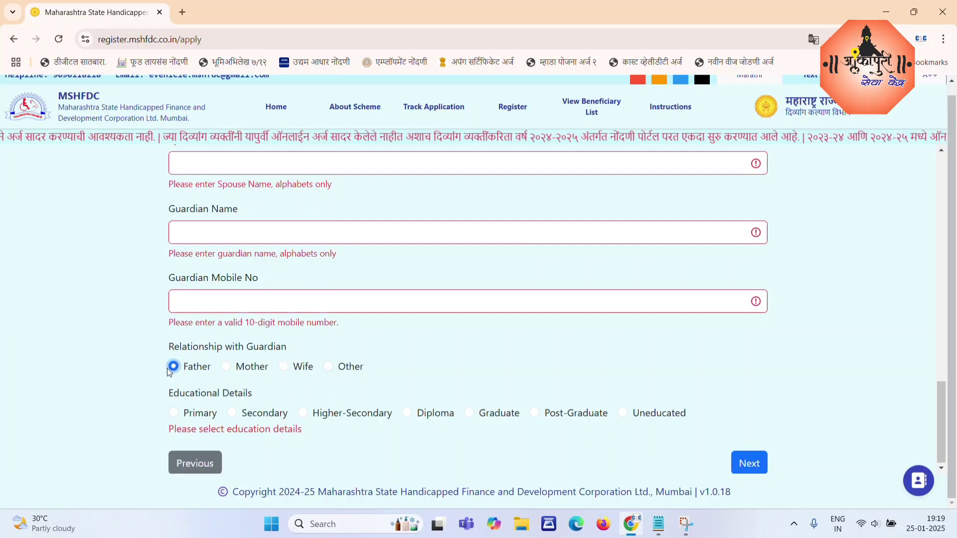
pyautogui.click(227, 367)
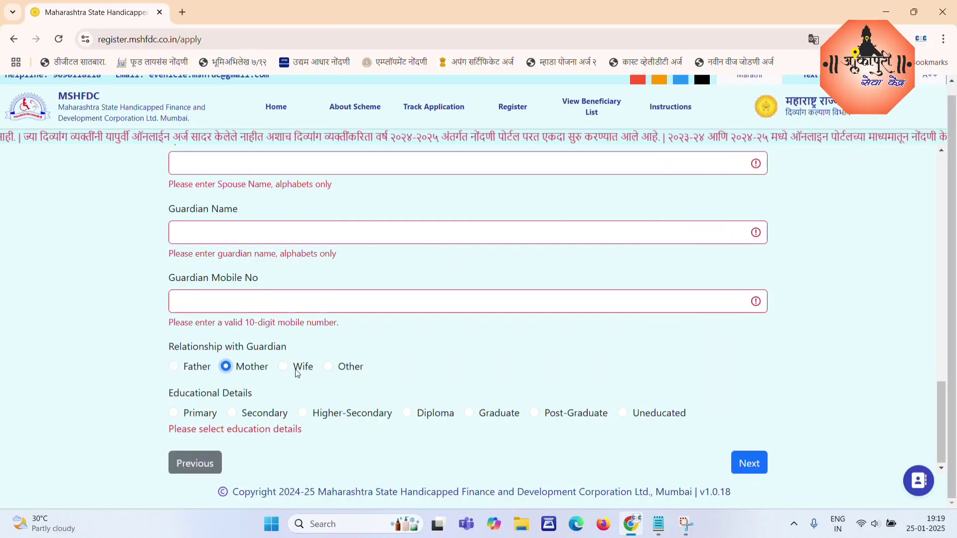
pyautogui.click(328, 367)
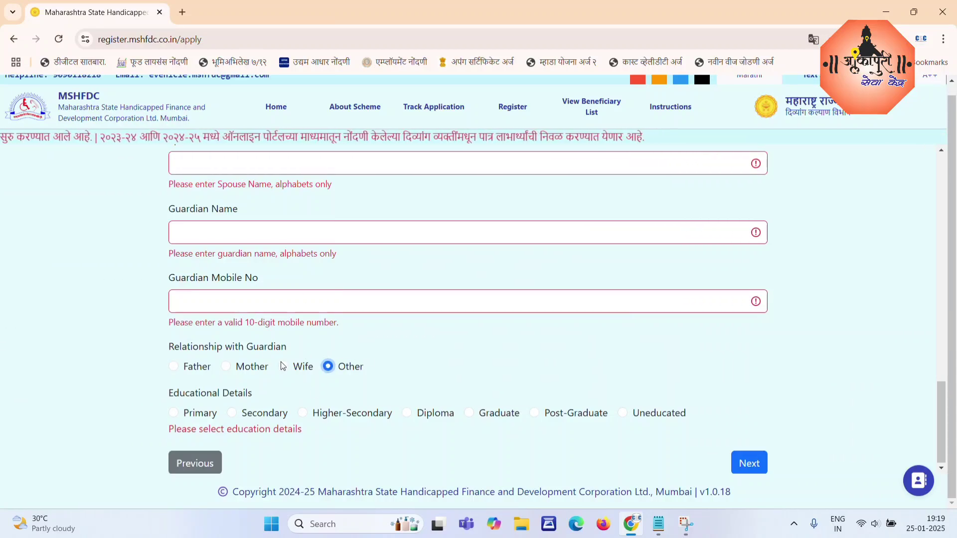
# - Set educational details to Primary and move on to Step 3/7 Address Details
pyautogui.click(176, 416)
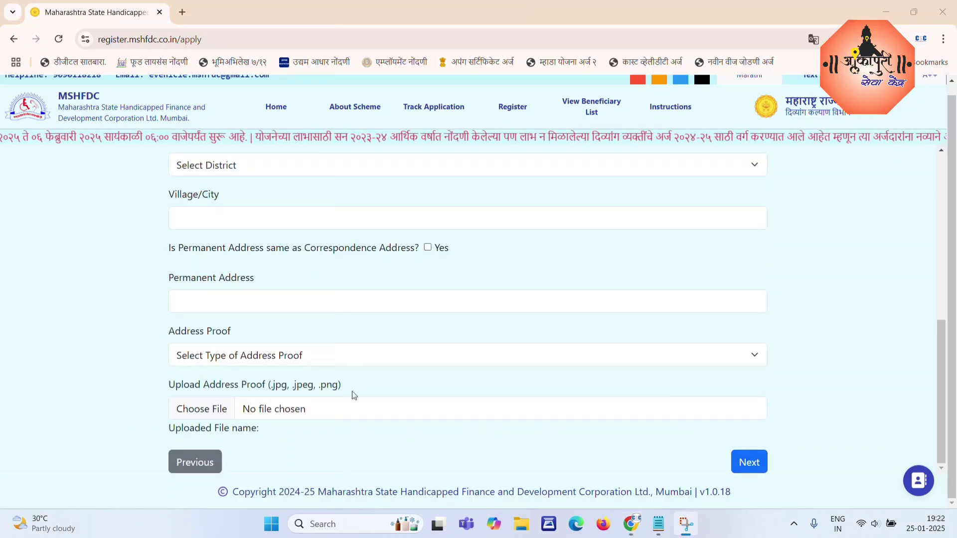
pyautogui.scroll(6, 352, 392)
pyautogui.scroll(2, 355, 394)
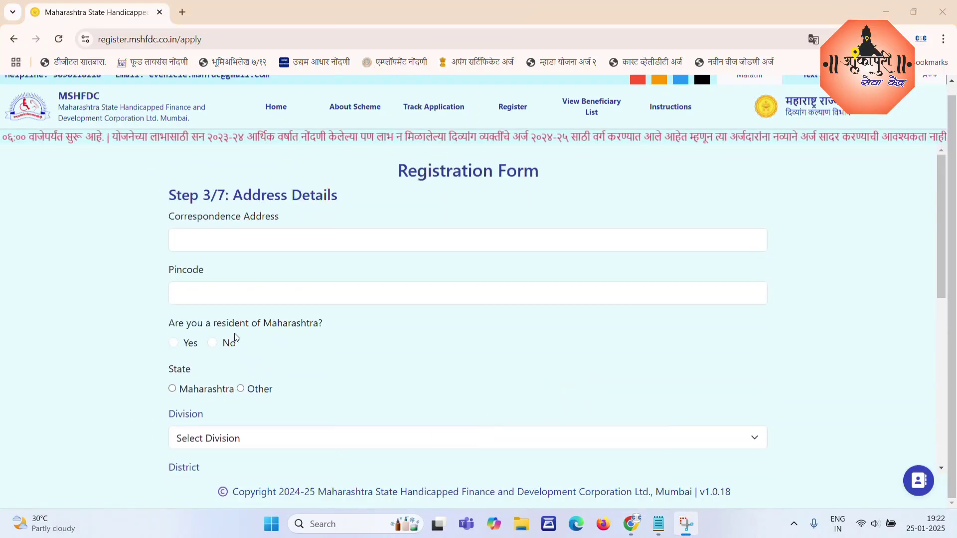
# - Go past the correspondence address and pincode fields and answer Yes to Maharashtra residency
pyautogui.click(214, 246)
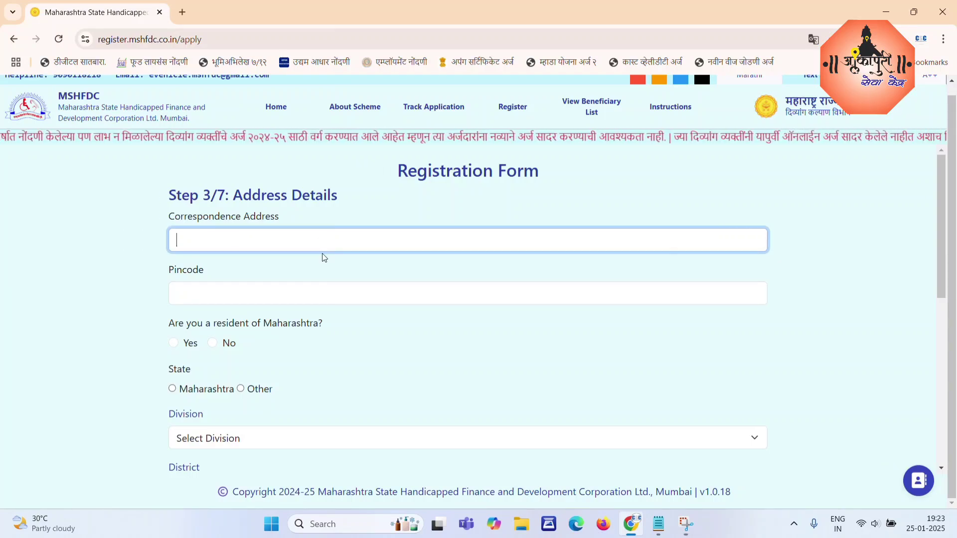
pyautogui.click(203, 291)
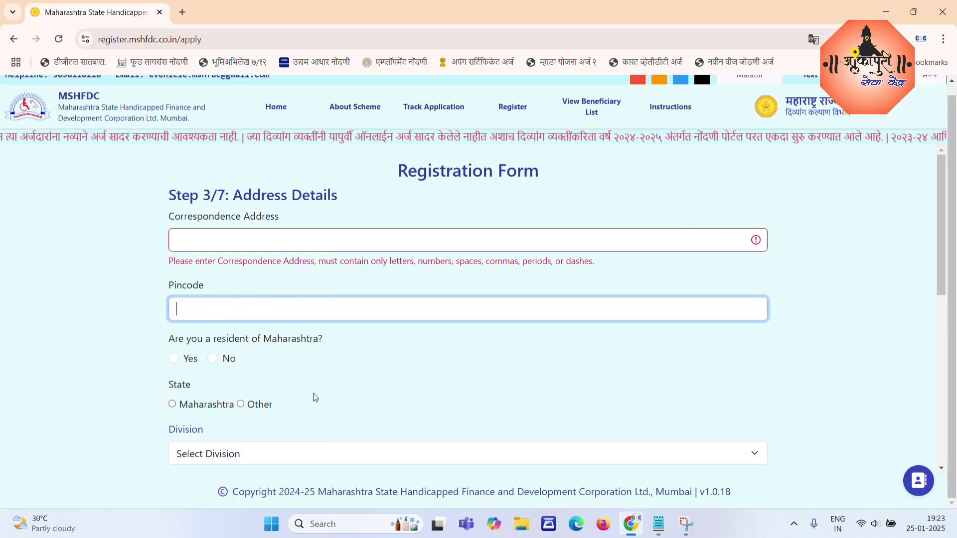
pyautogui.click(174, 359)
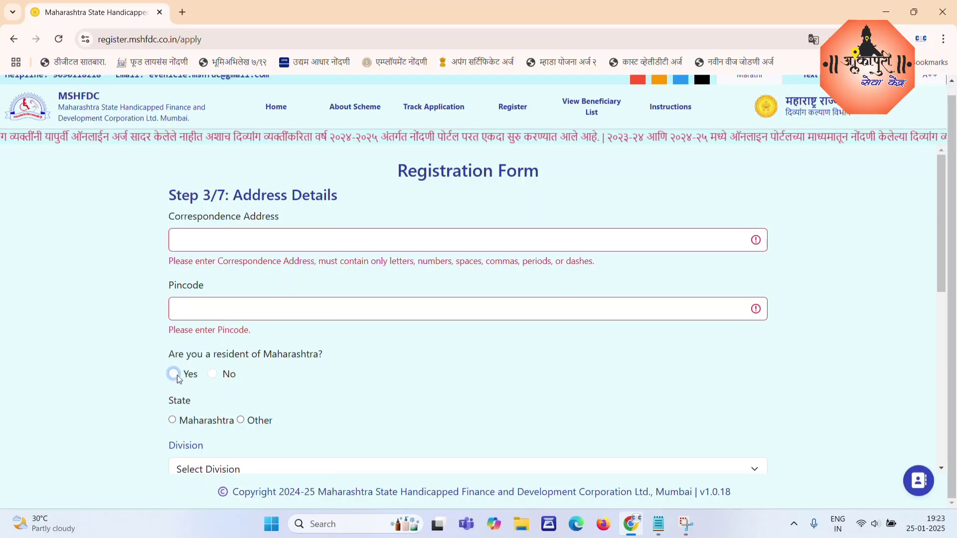
pyautogui.click(174, 375)
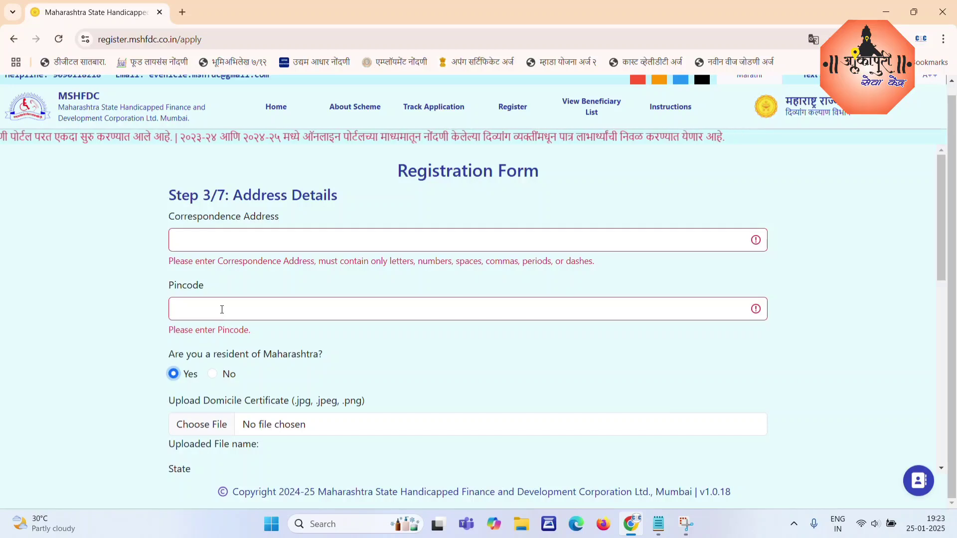
pyautogui.scroll(-3, 382, 336)
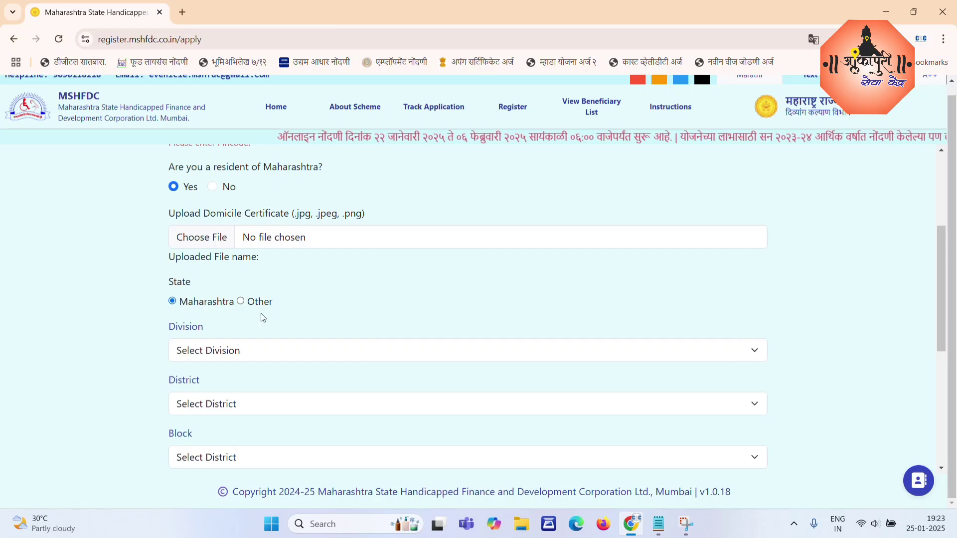
# - Choose Pune as both the division and the district
pyautogui.click(278, 350)
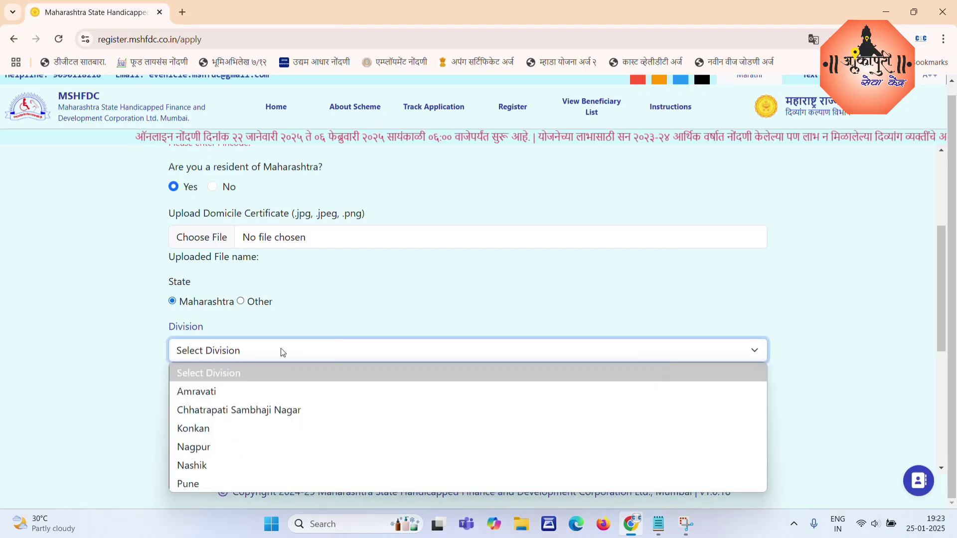
pyautogui.click(202, 481)
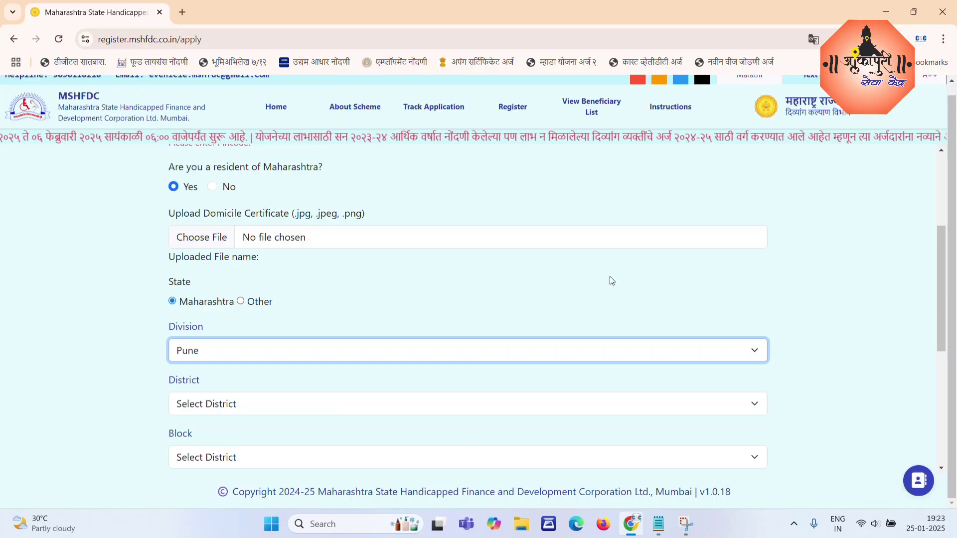
pyautogui.moveTo(937, 277); pyautogui.dragTo(941, 352)
pyautogui.click(201, 208)
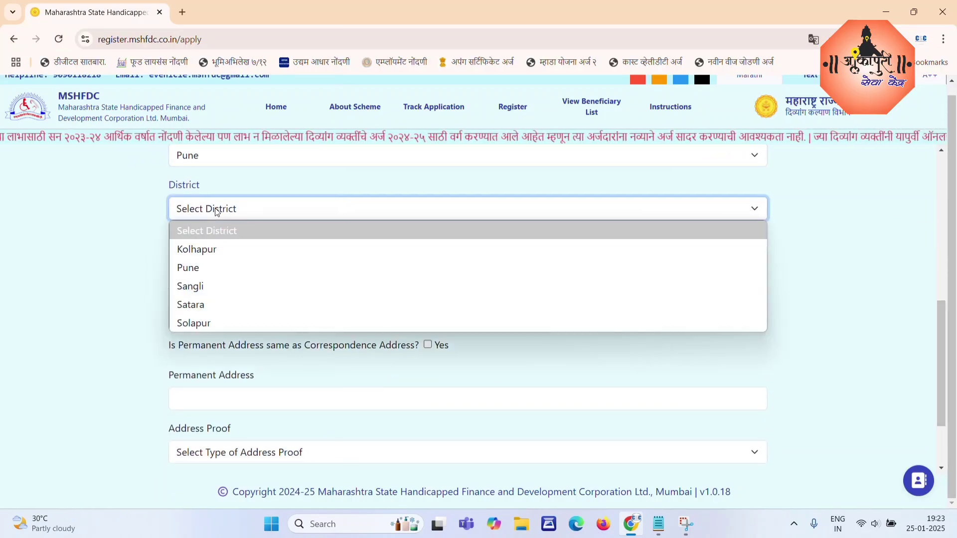
pyautogui.click(196, 268)
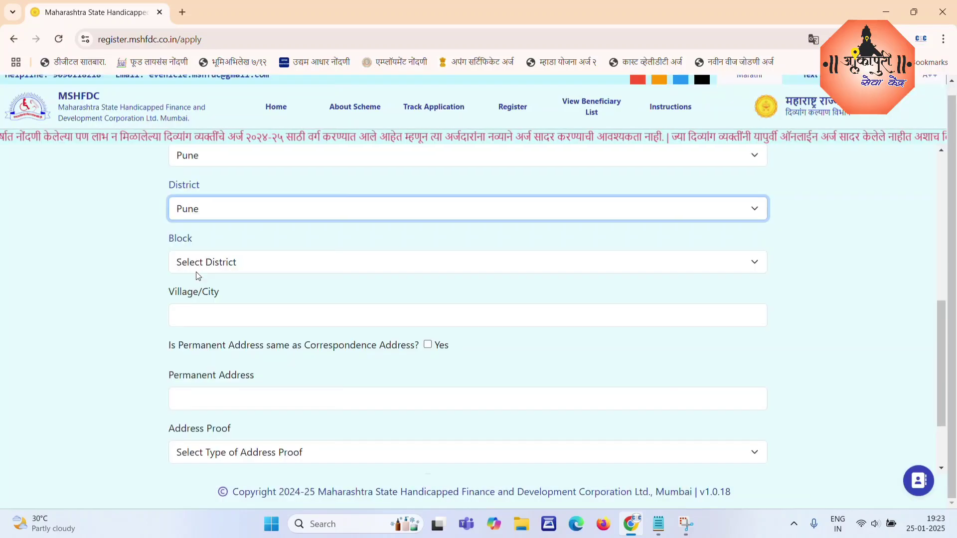
# - Set the block to Haveli and enter KIVALE as the village/city
pyautogui.click(226, 263)
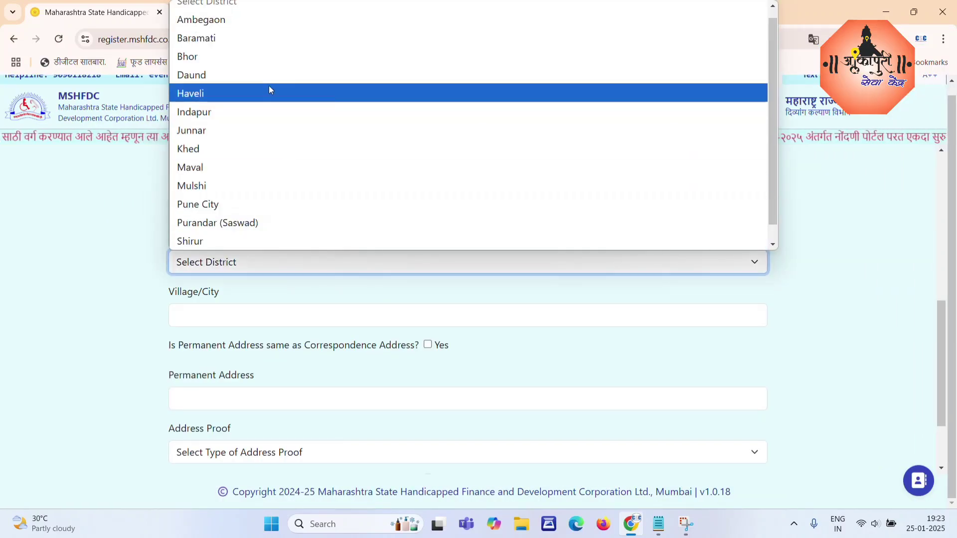
pyautogui.scroll(-1, 237, 247)
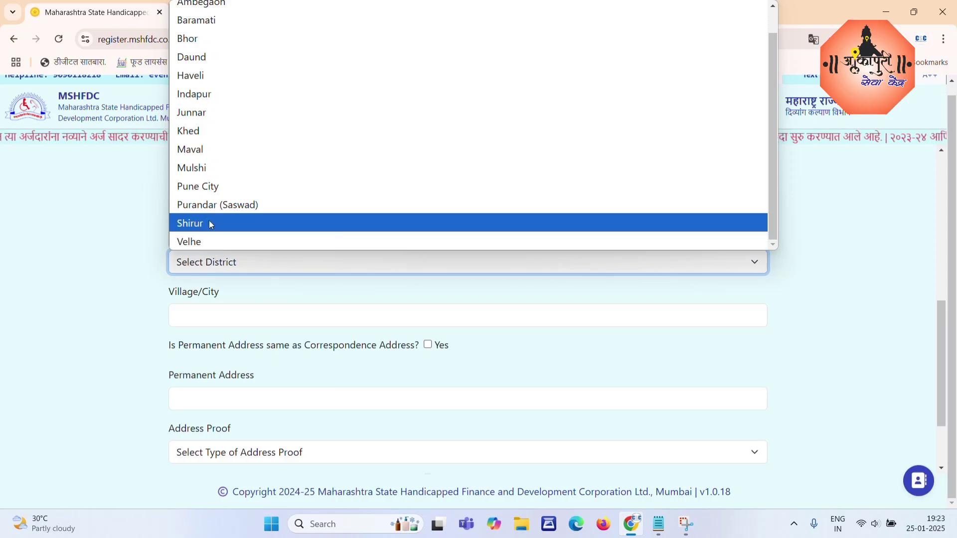
pyautogui.click(214, 80)
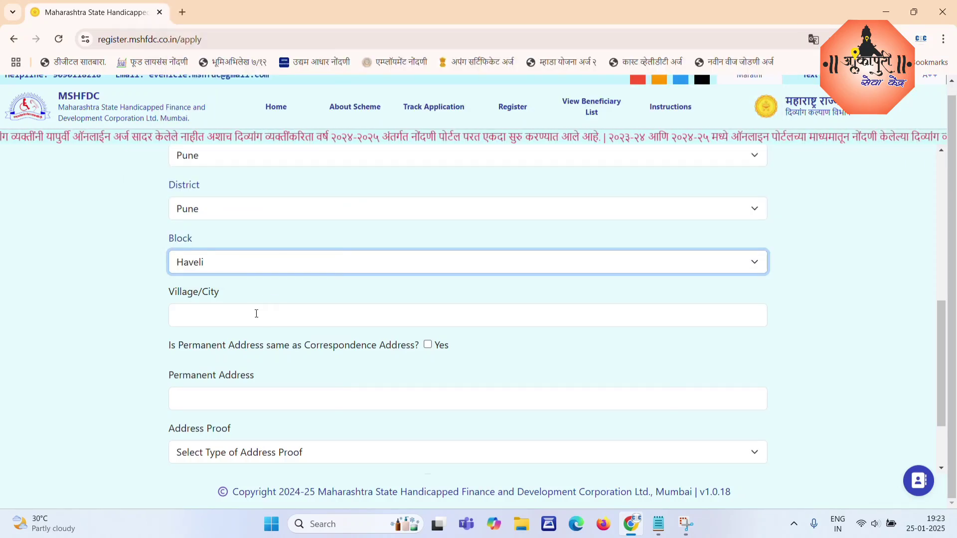
pyautogui.click(297, 316)
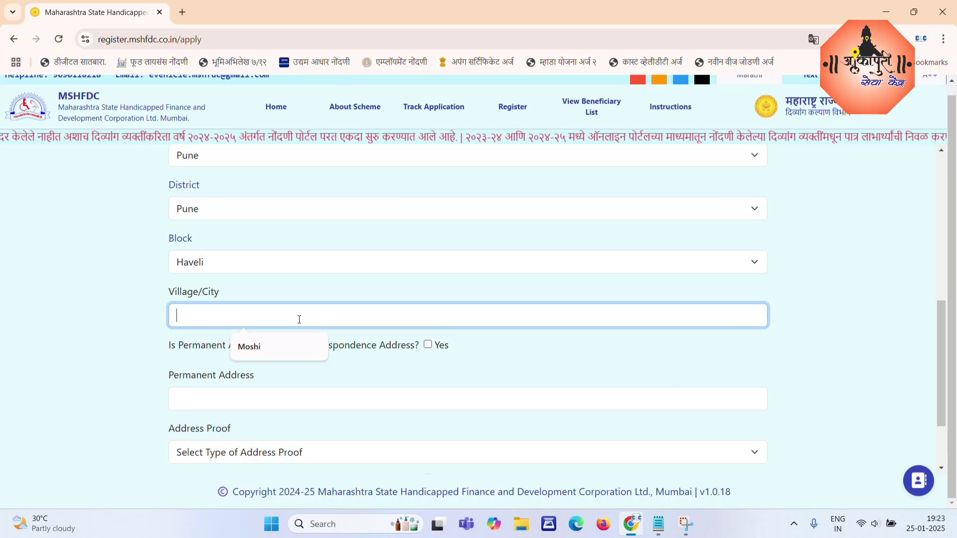
pyautogui.write('K')
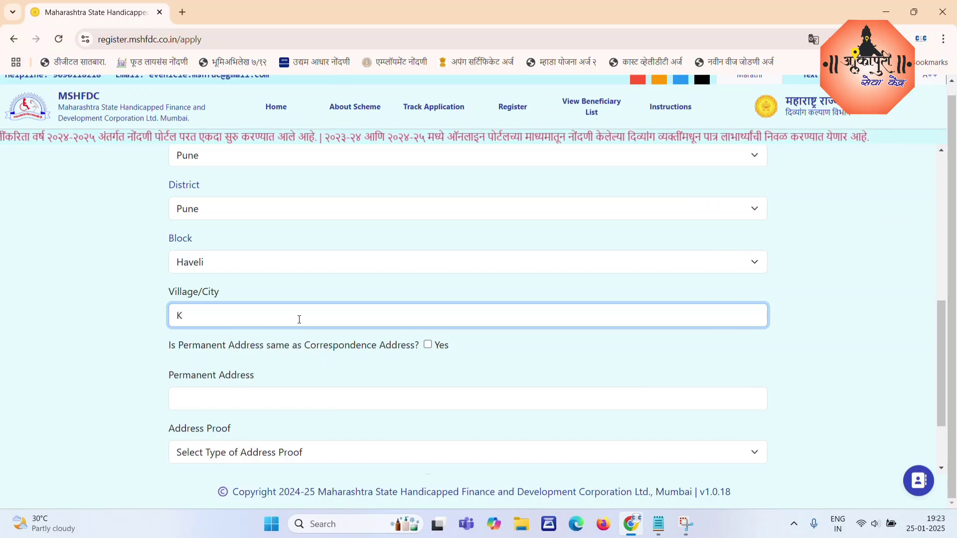
pyautogui.write('IVAL')
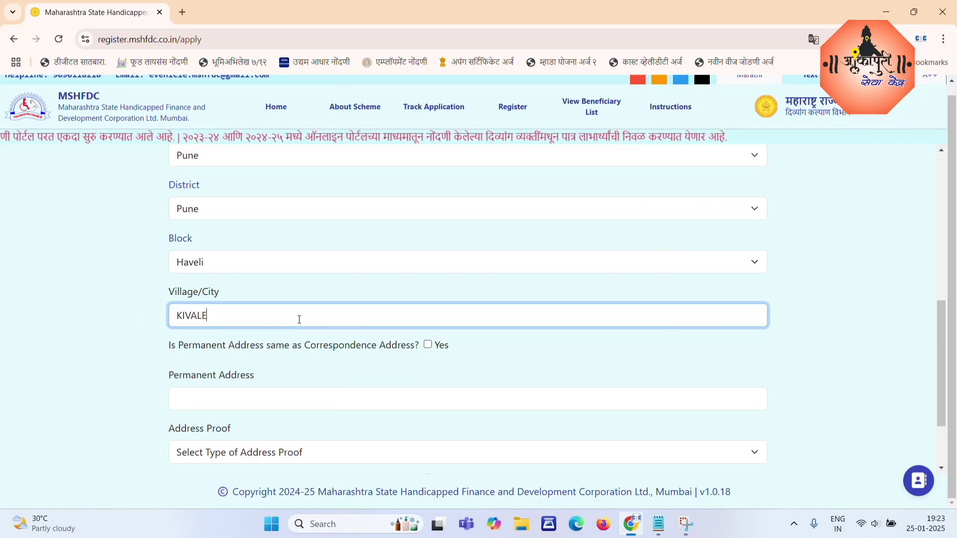
pyautogui.write('E')
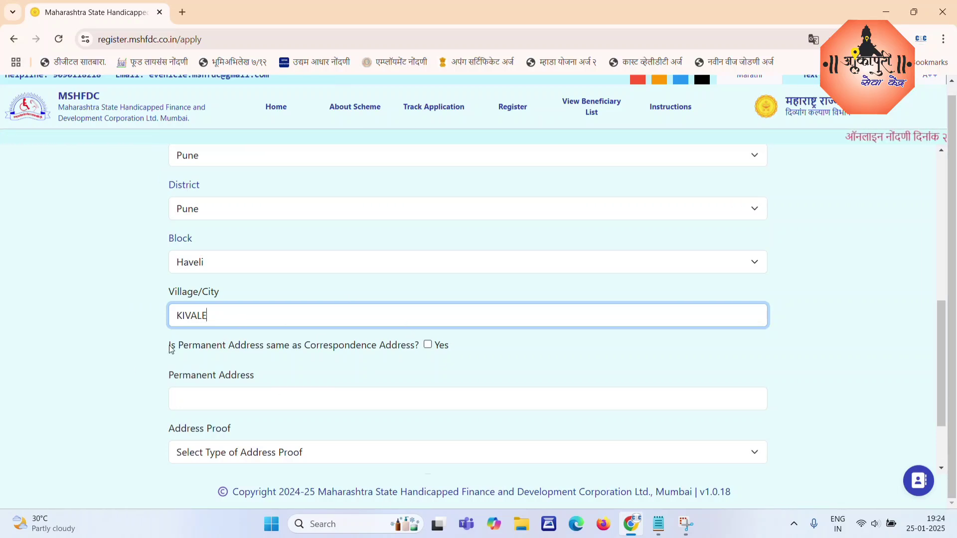
pyautogui.moveTo(171, 349); pyautogui.dragTo(424, 348)
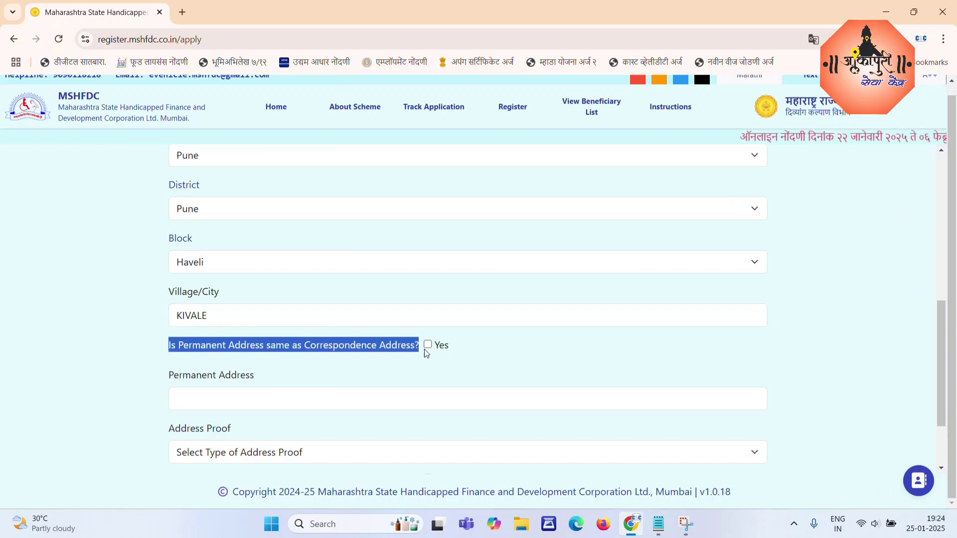
# - Mark permanent address same as correspondence and choose Electricity Bill as address proof
pyautogui.click(455, 347)
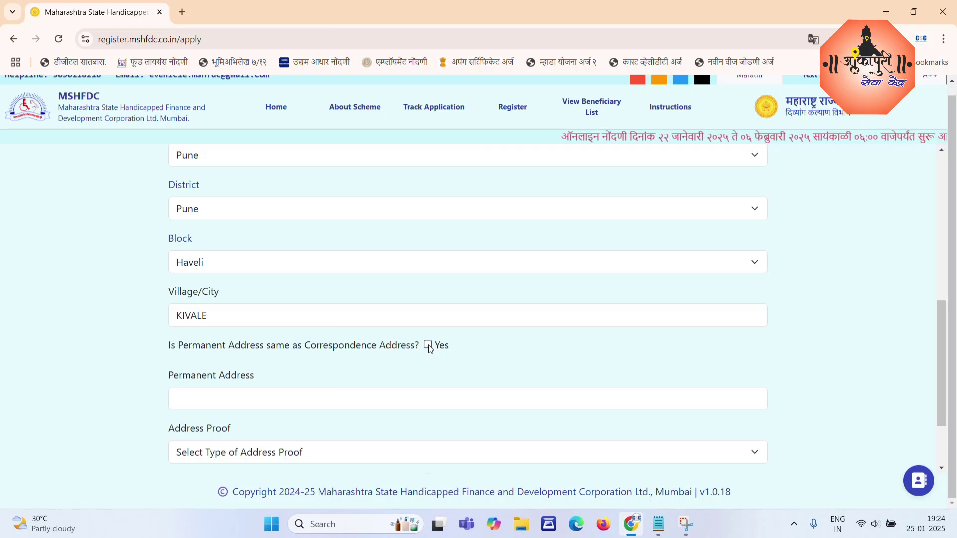
pyautogui.click(428, 345)
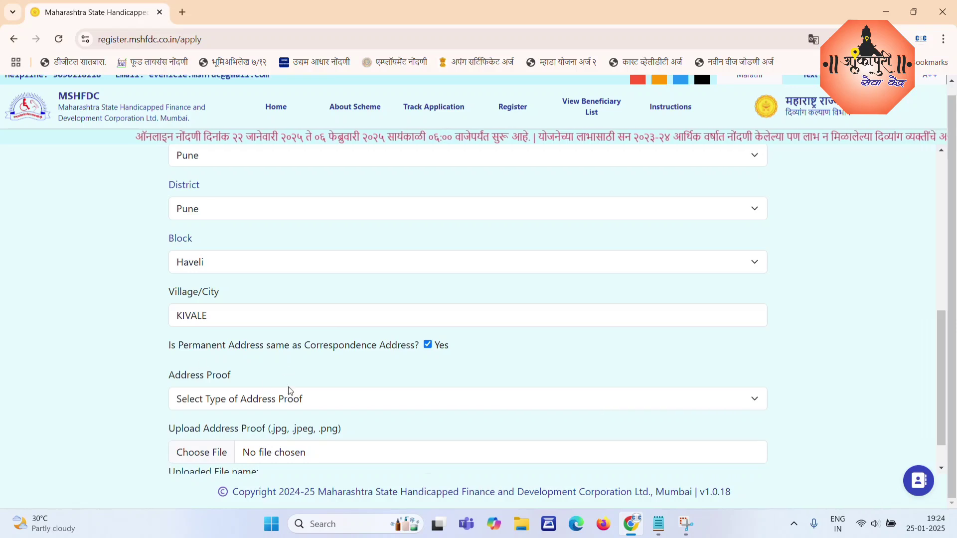
pyautogui.click(283, 405)
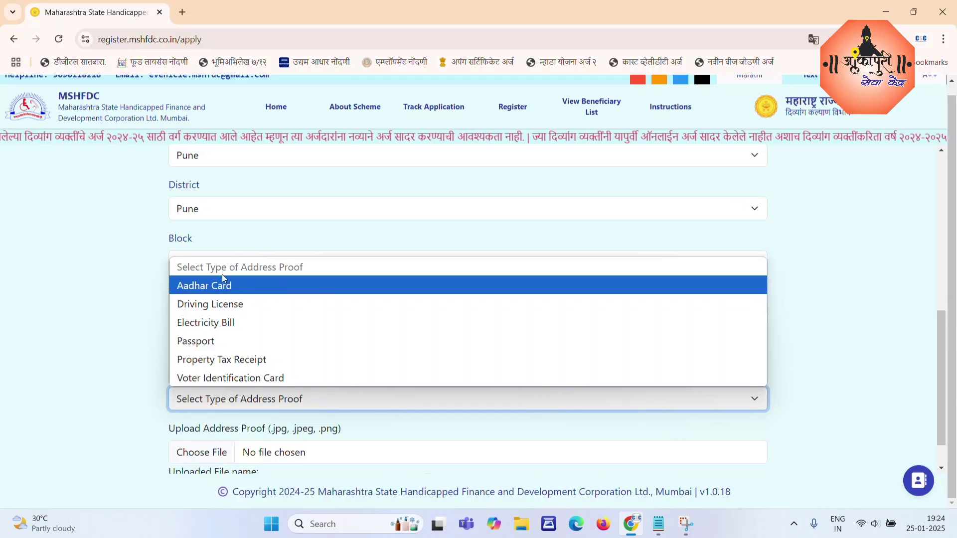
pyautogui.click(217, 322)
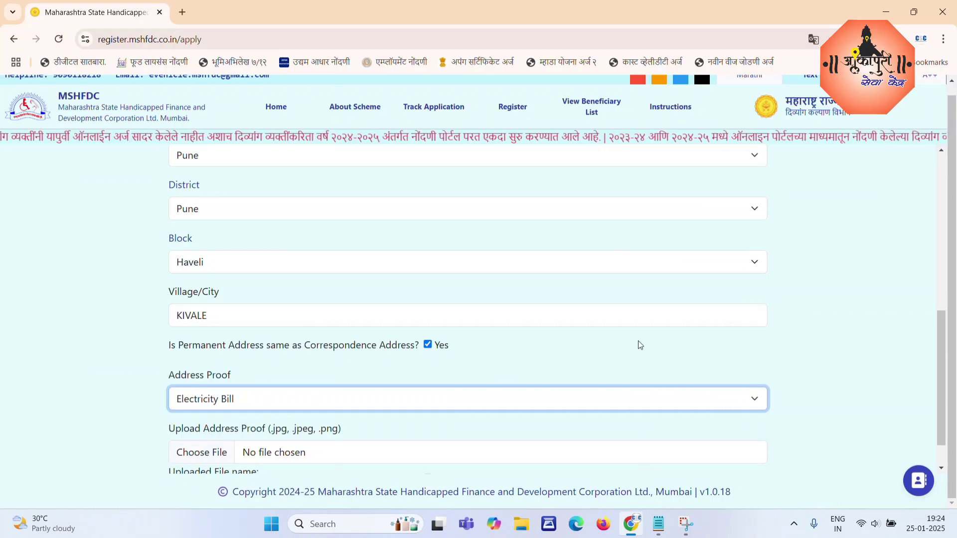
# - Open the address-proof file picker and close it without attaching a file
pyautogui.scroll(-1, 553, 353)
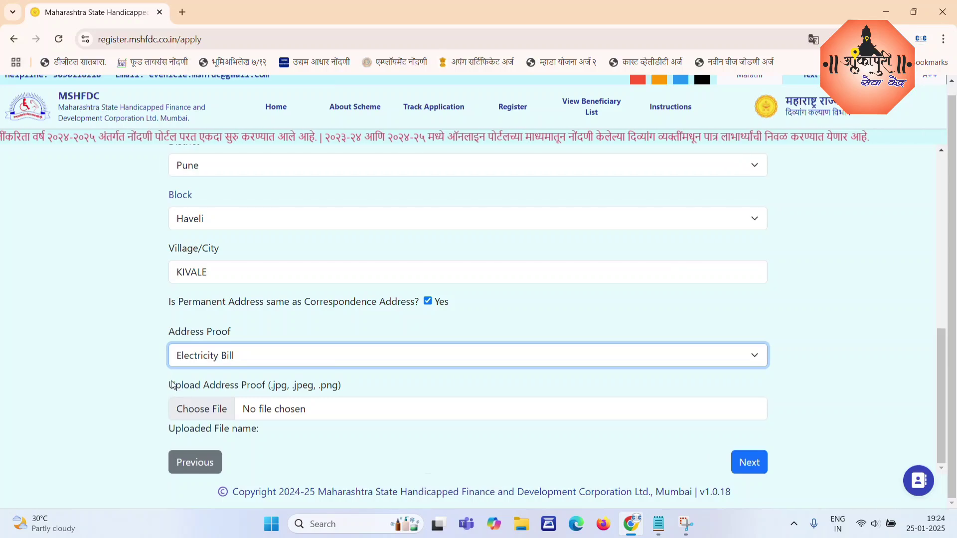
pyautogui.moveTo(171, 385); pyautogui.dragTo(317, 420)
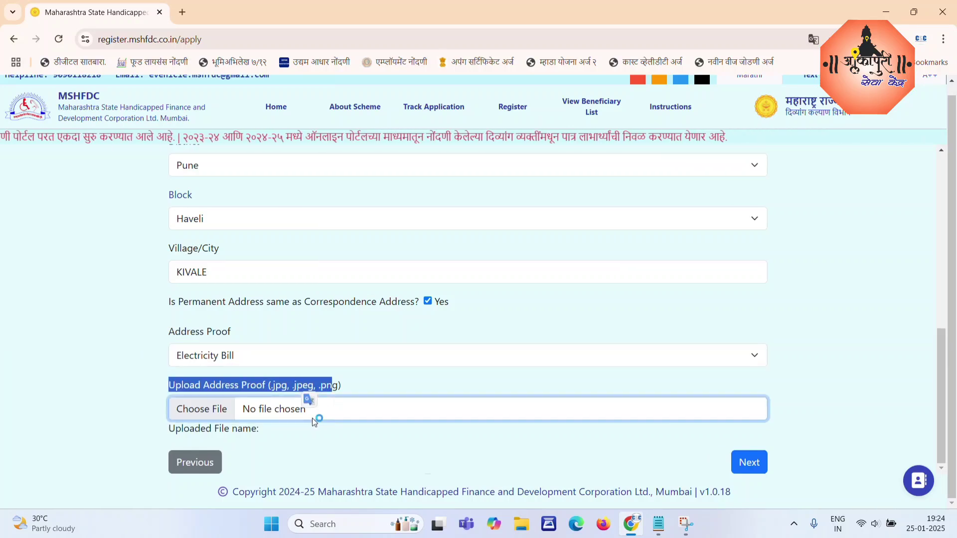
pyautogui.click(204, 413)
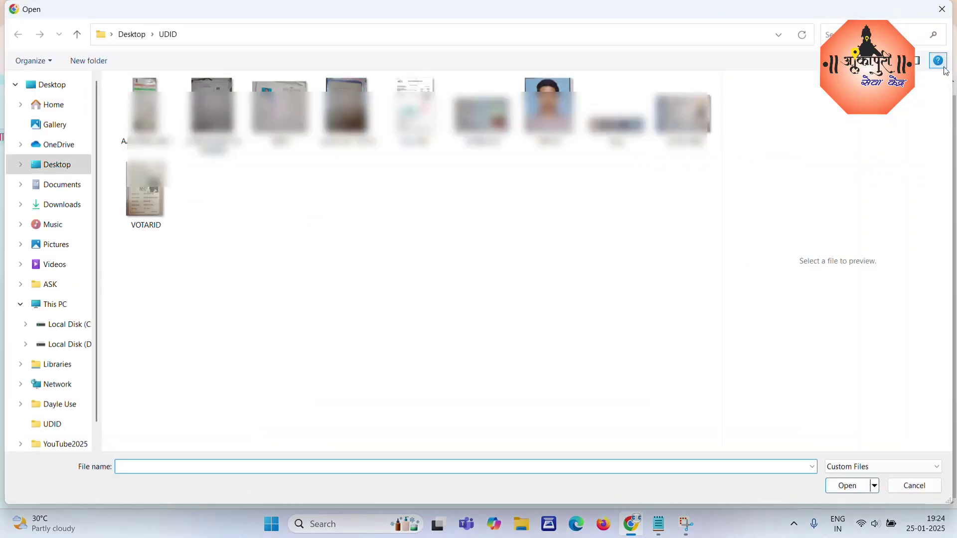
pyautogui.click(941, 10)
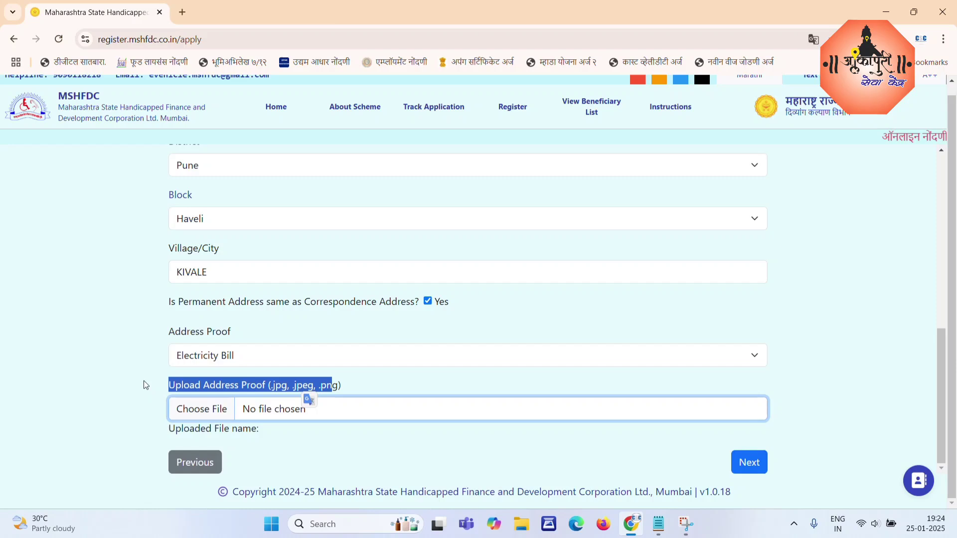
pyautogui.click(297, 466)
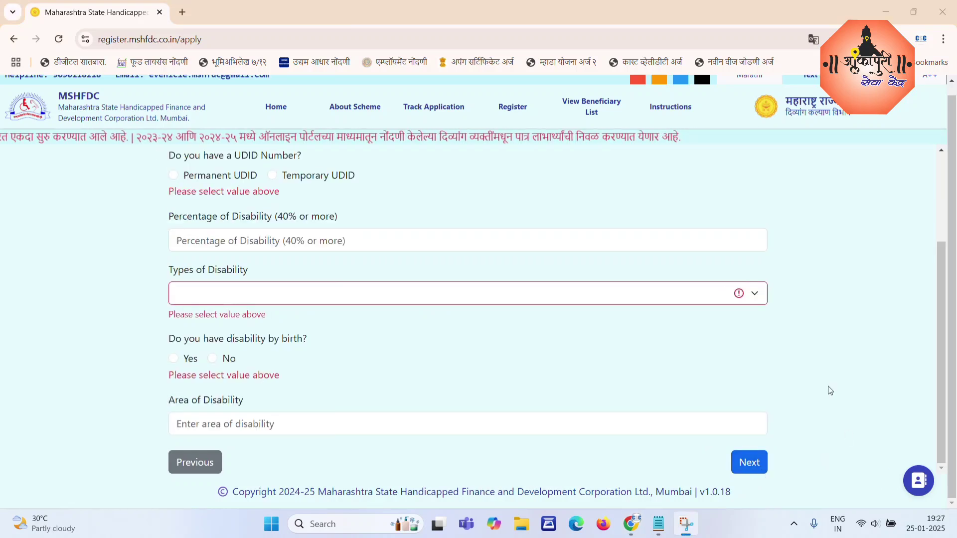
pyautogui.scroll(3, 391, 429)
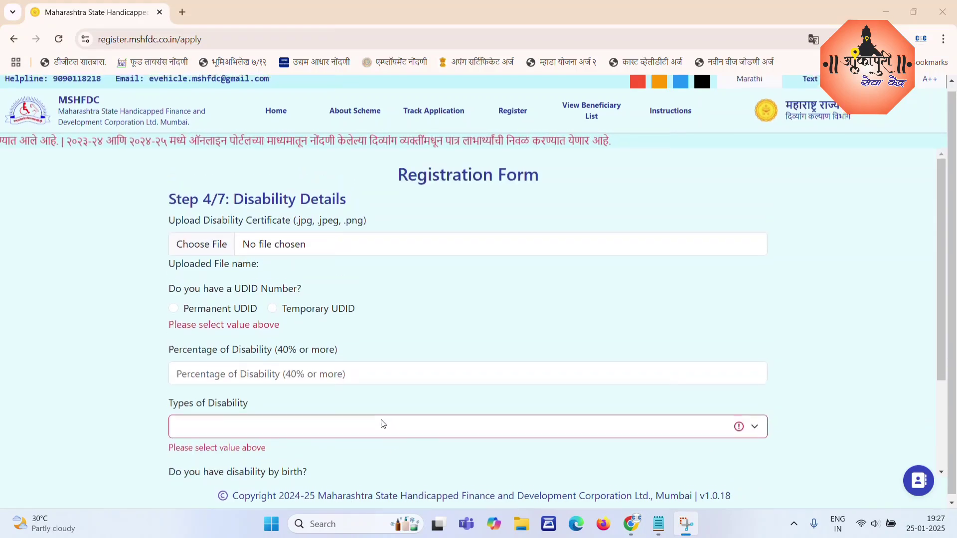
# - Pick APANGAPRAMANPATRA.jpeg in the Upload Disability Certificate file picker and attach it
pyautogui.moveTo(170, 230); pyautogui.dragTo(245, 232)
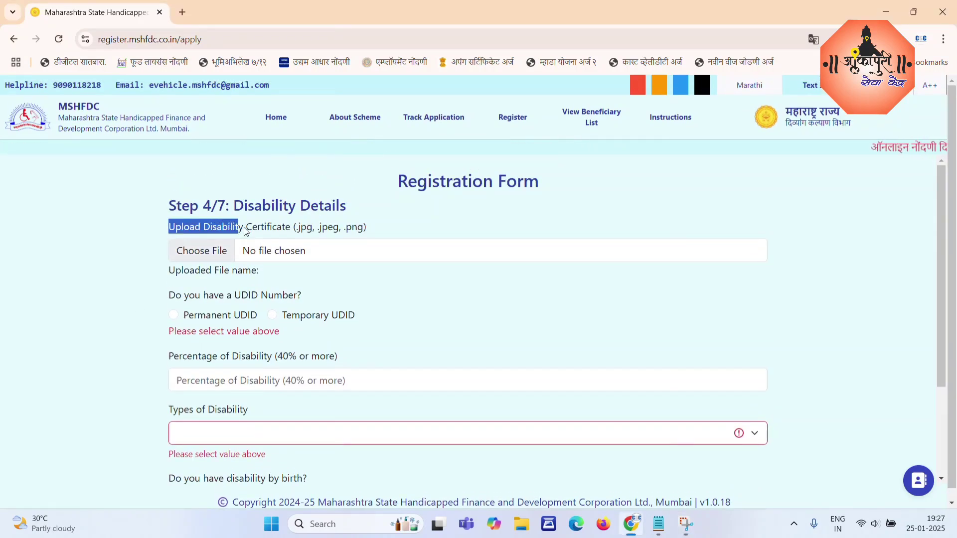
pyautogui.click(402, 225)
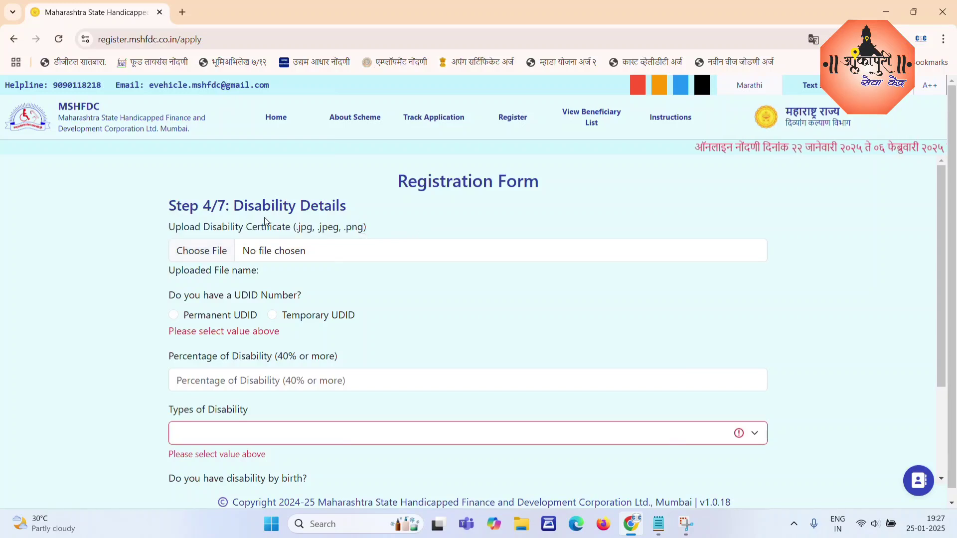
pyautogui.click(199, 254)
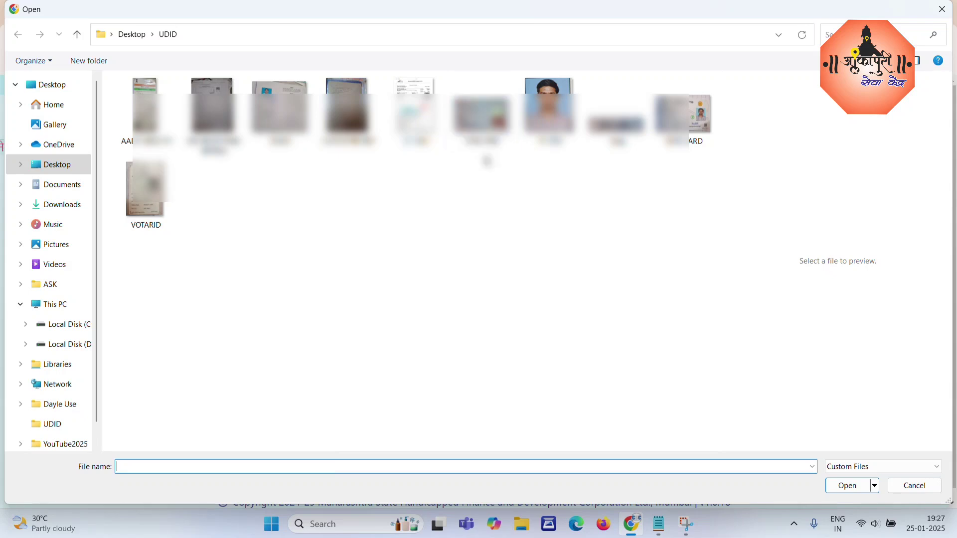
pyautogui.click(213, 112)
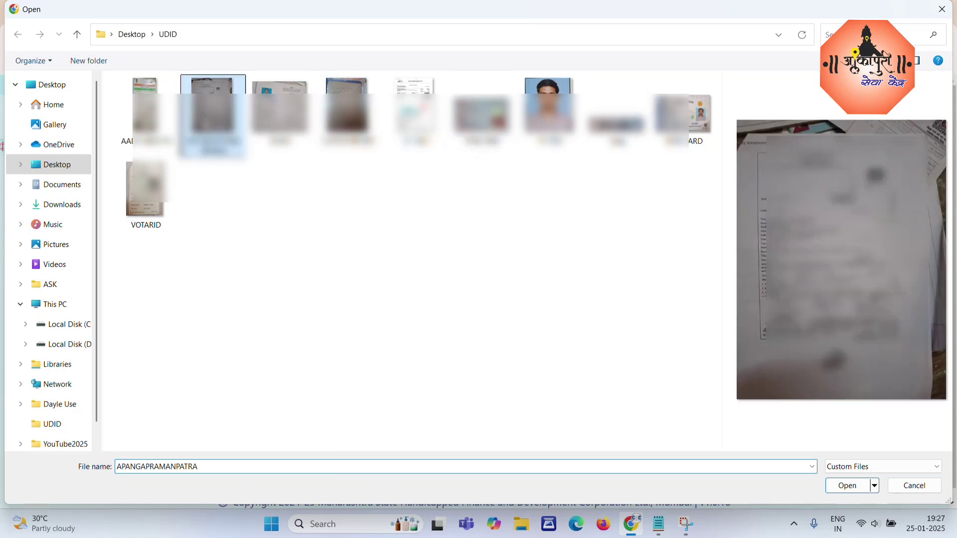
pyautogui.click(848, 487)
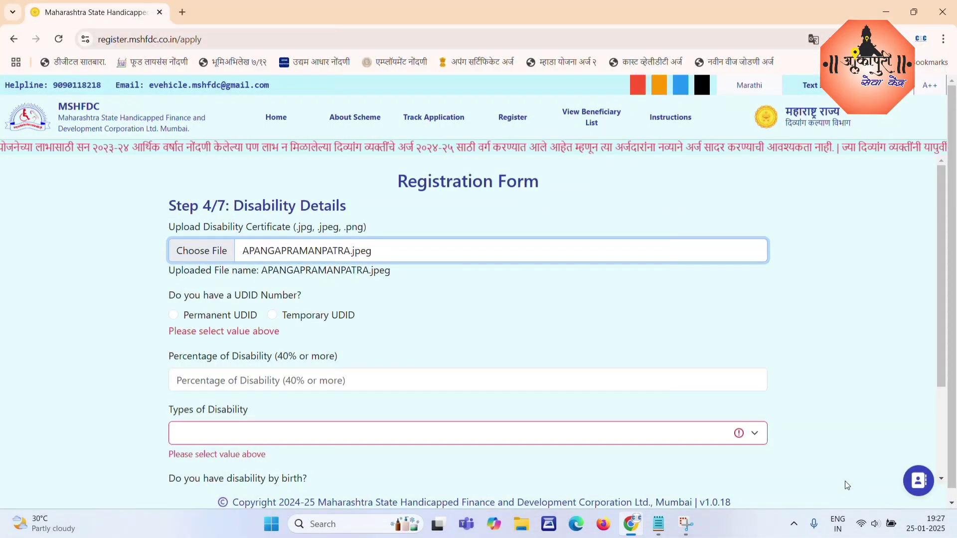
# - Select Permanent UDID and correct the Percentage of Disability to 95
pyautogui.click(188, 315)
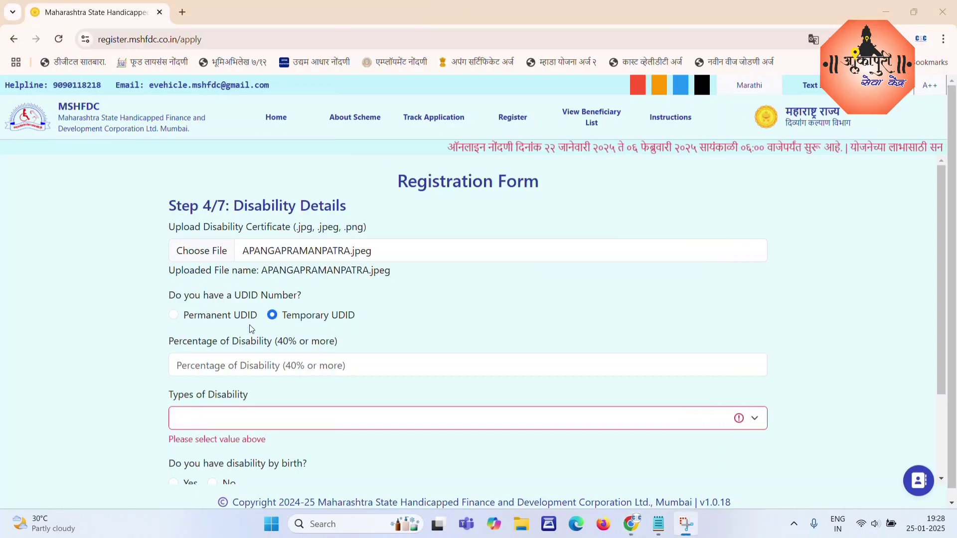
pyautogui.click(174, 316)
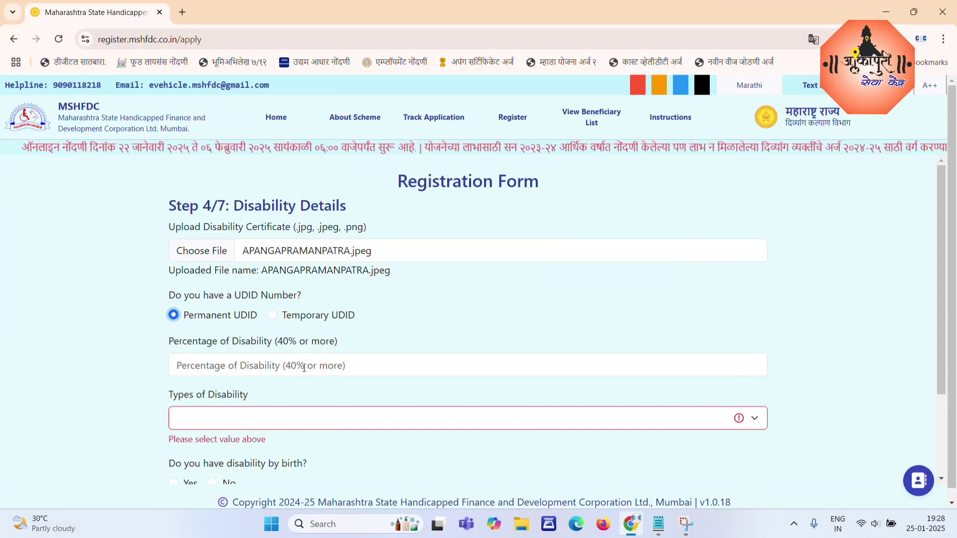
pyautogui.click(207, 367)
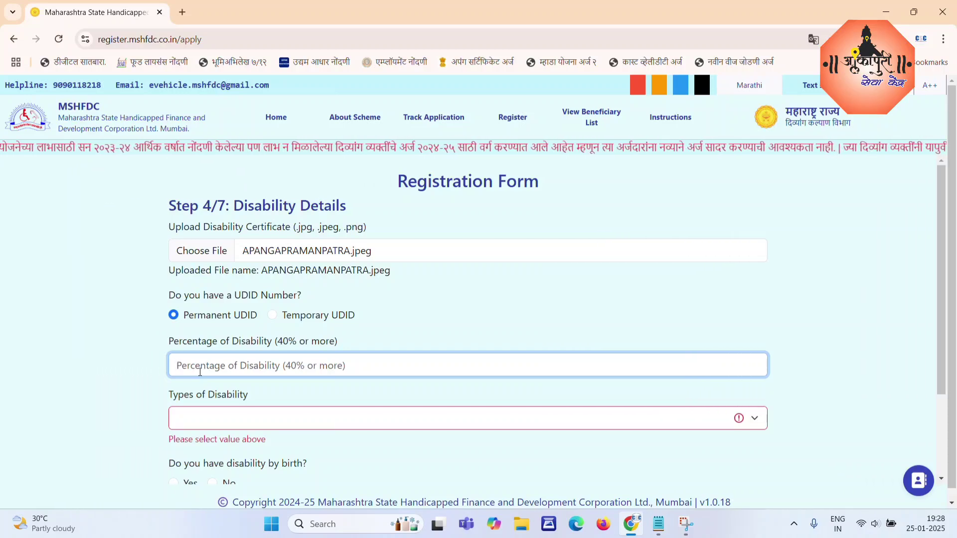
pyautogui.write('95')
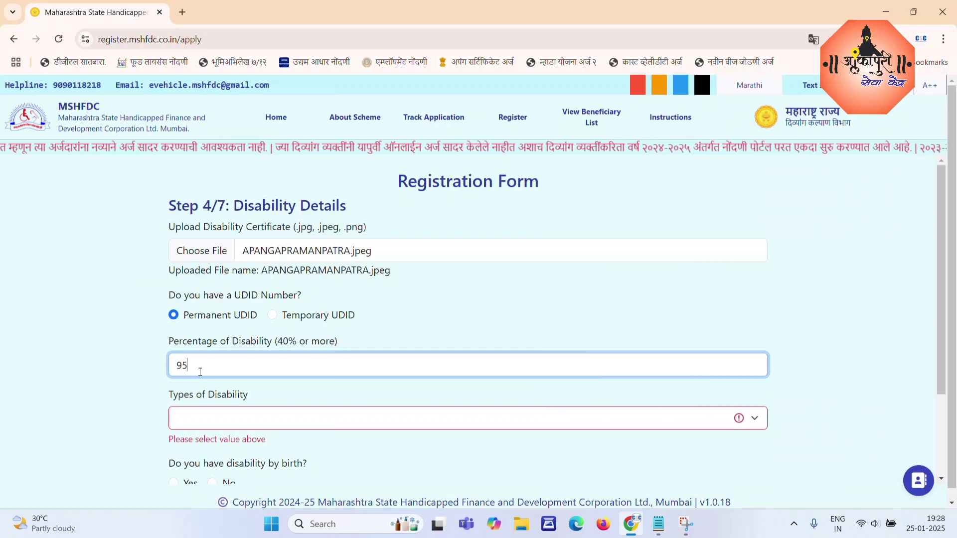
pyautogui.press('BackSpace')
pyautogui.press('BackSpace')
pyautogui.write('100')
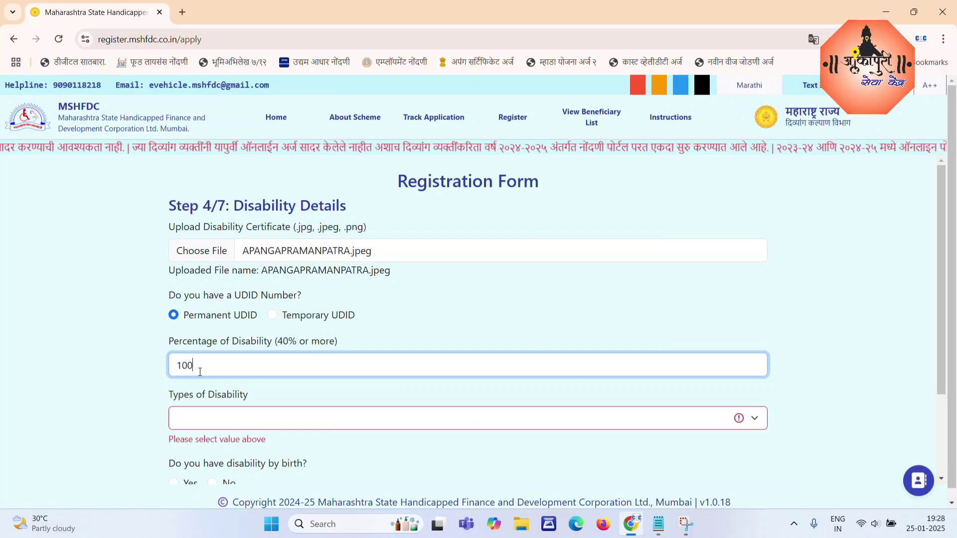
pyautogui.press('BackSpace')
pyautogui.press('BackSpace')
pyautogui.press('BackSpace')
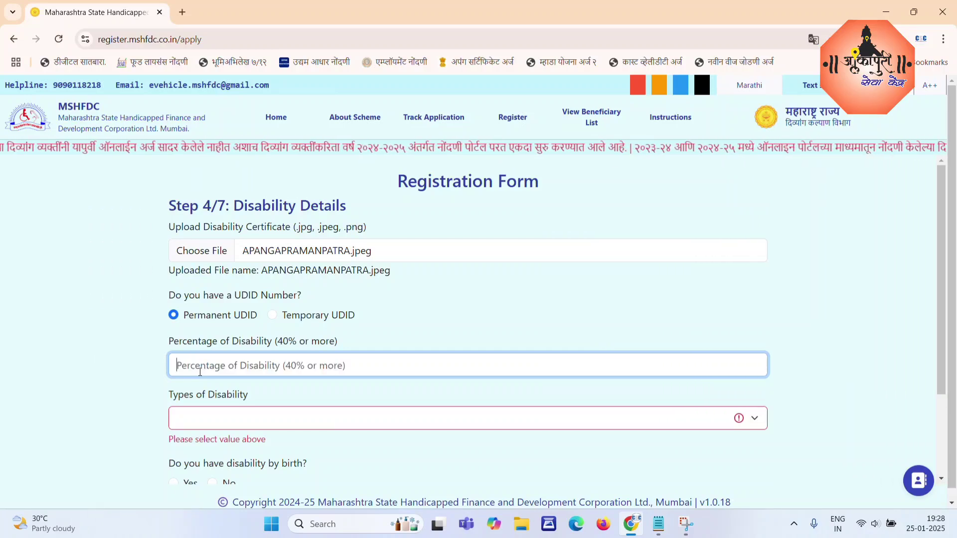
pyautogui.write('95')
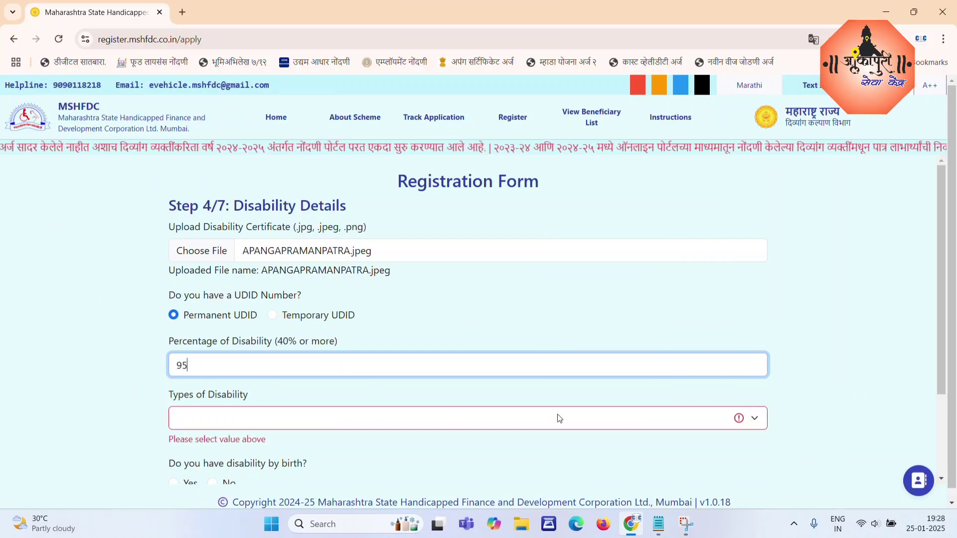
# - Choose Hearing Impaired as the type of disability
pyautogui.click(244, 422)
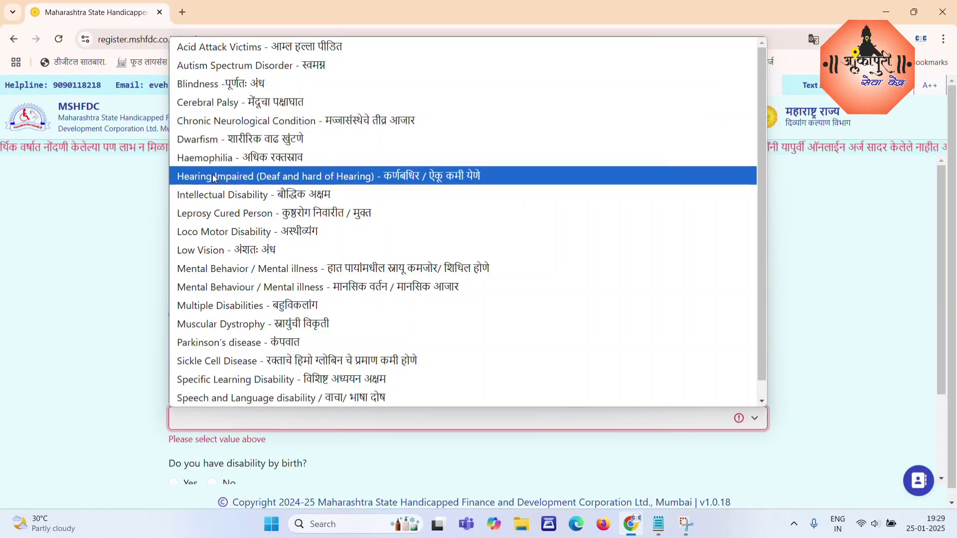
pyautogui.click(268, 180)
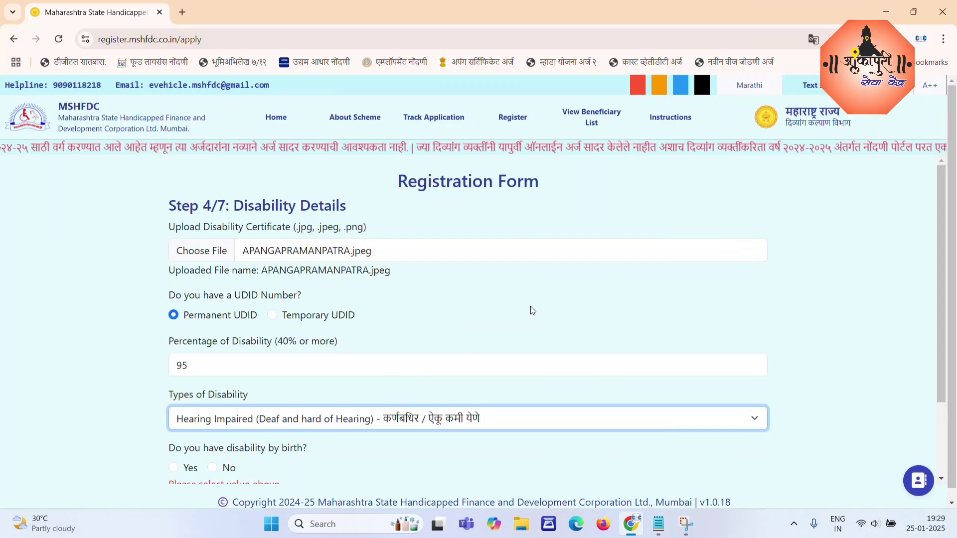
pyautogui.scroll(-2, 645, 342)
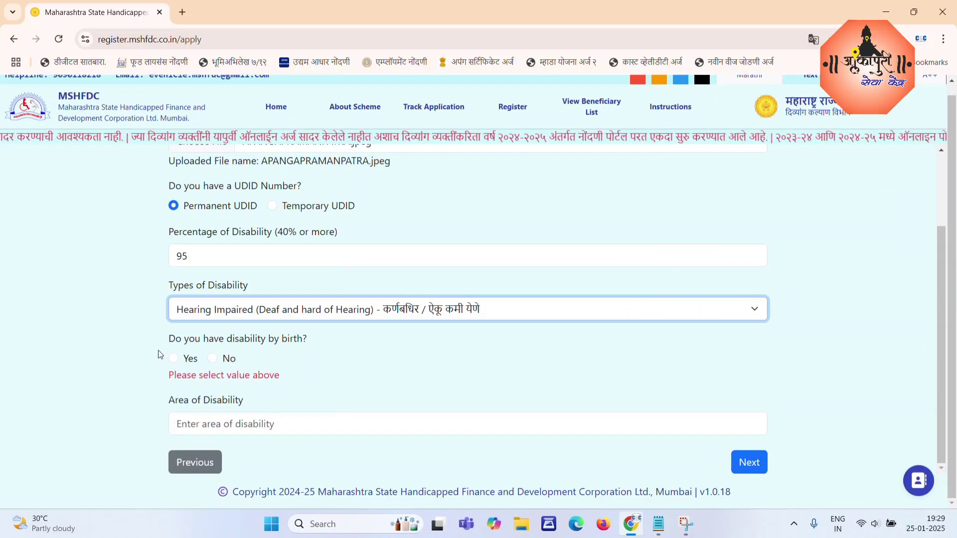
# - Answer Yes to disability by birth, enter area PUNE, and continue to Employment Details
pyautogui.moveTo(166, 339); pyautogui.dragTo(298, 339)
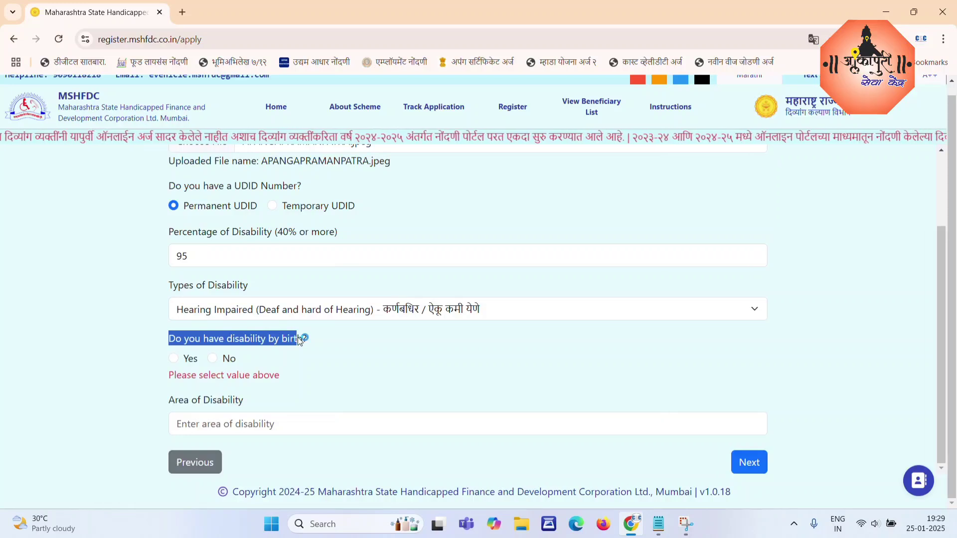
pyautogui.click(175, 358)
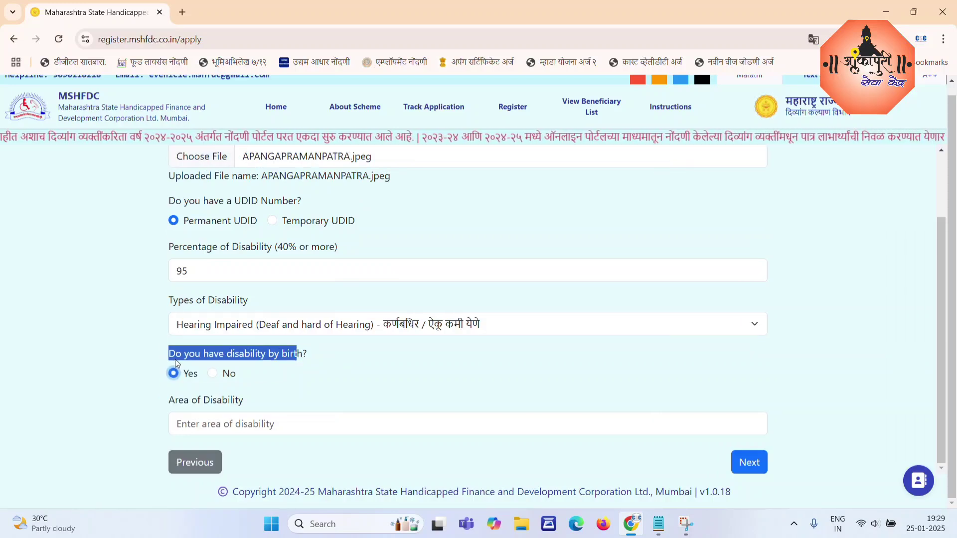
pyautogui.click(295, 380)
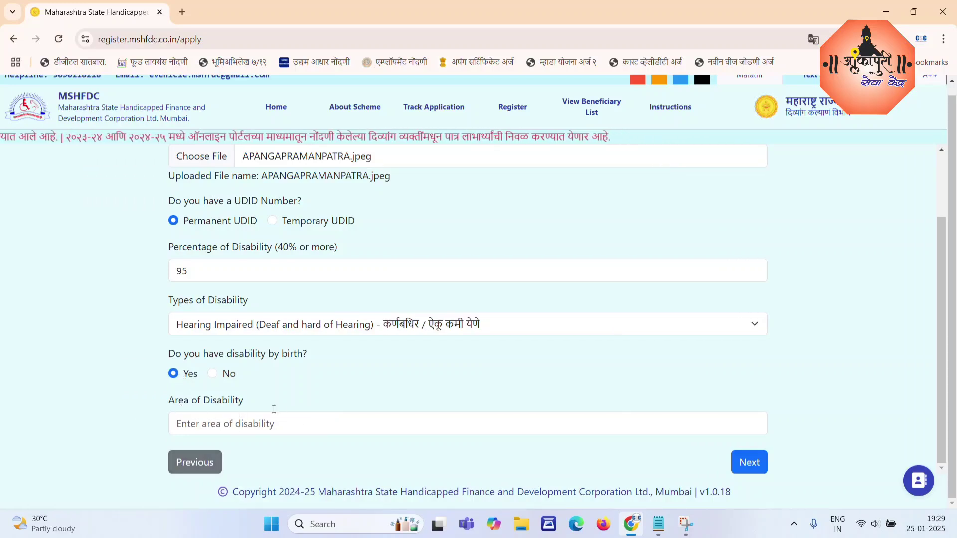
pyautogui.click(238, 424)
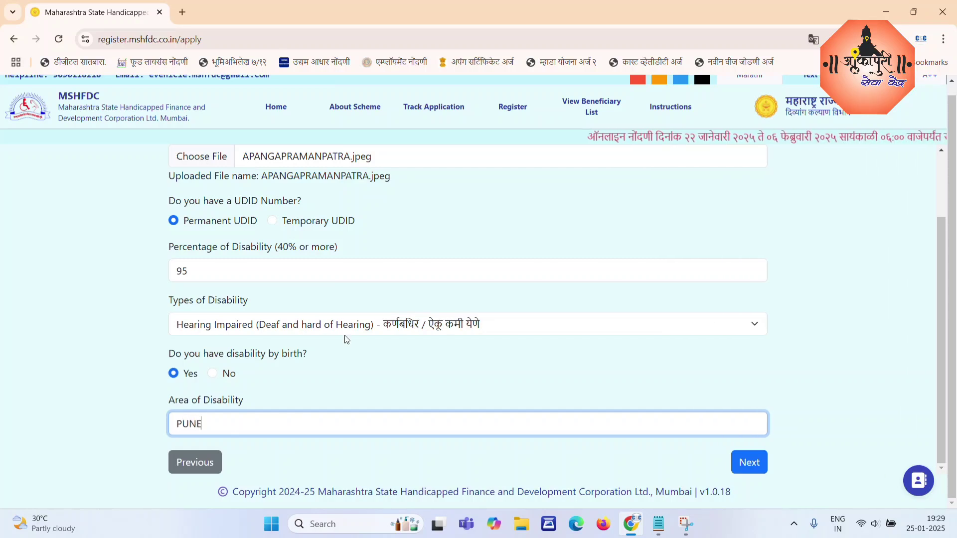
pyautogui.click(750, 463)
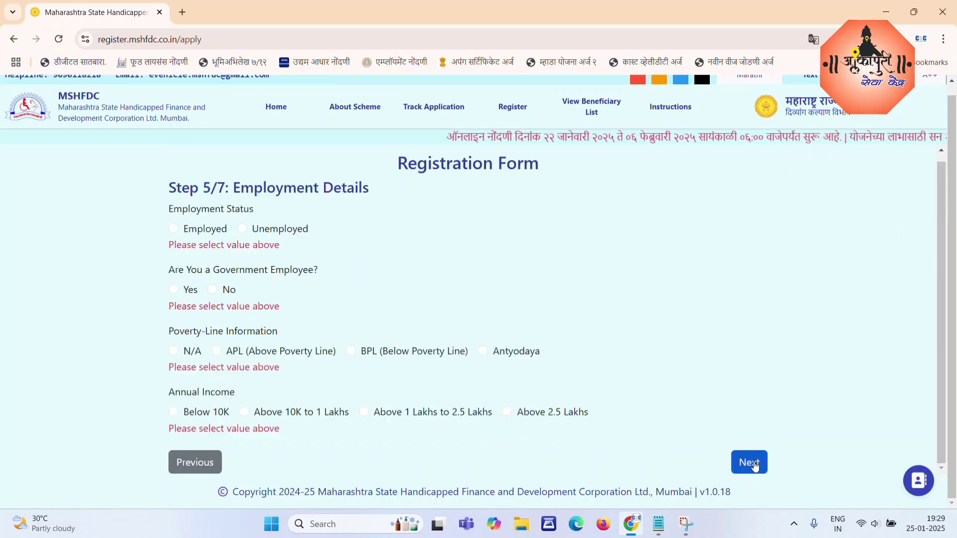
# - Mark Unemployed, No government job, poverty line N/A and income Below 10K, then continue to Step 6/7
pyautogui.click(242, 228)
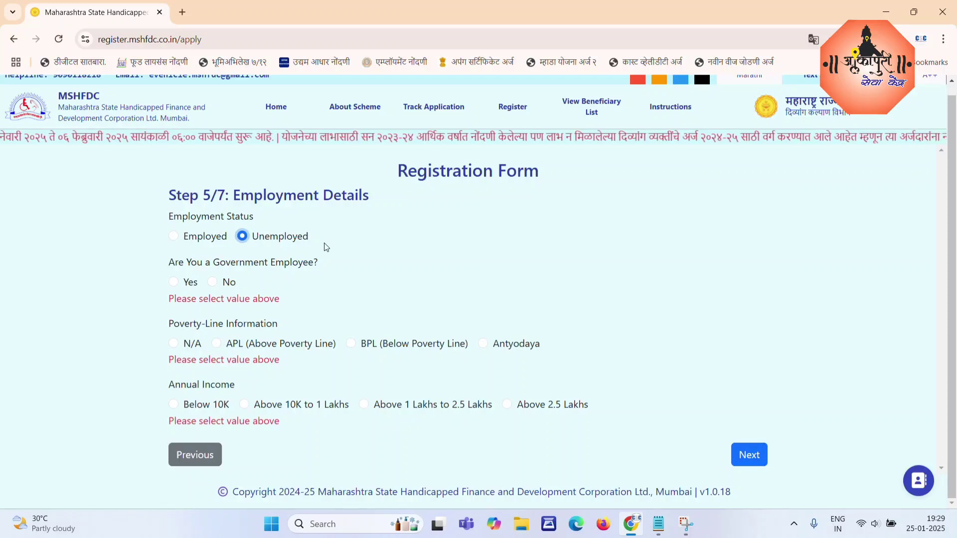
pyautogui.moveTo(168, 268); pyautogui.dragTo(331, 271)
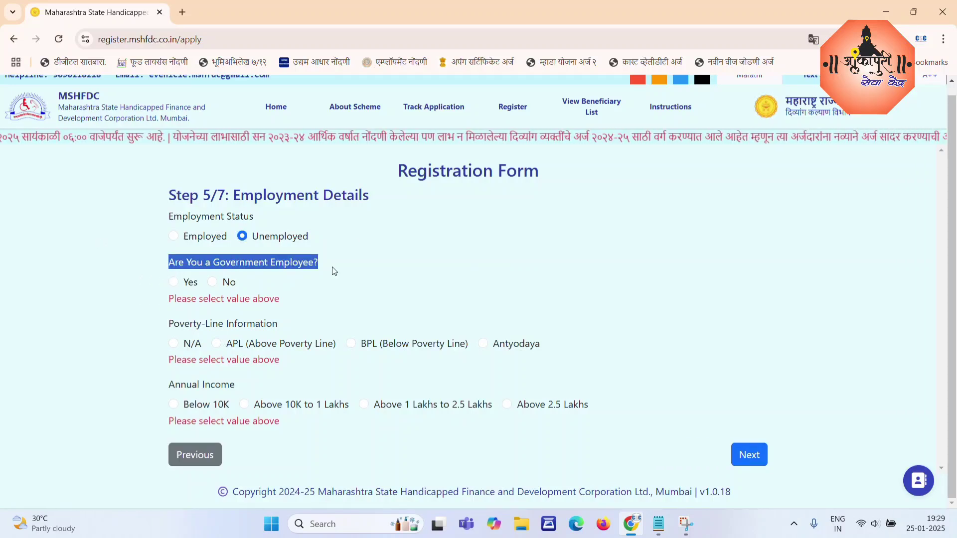
pyautogui.click(299, 280)
pyautogui.click(212, 283)
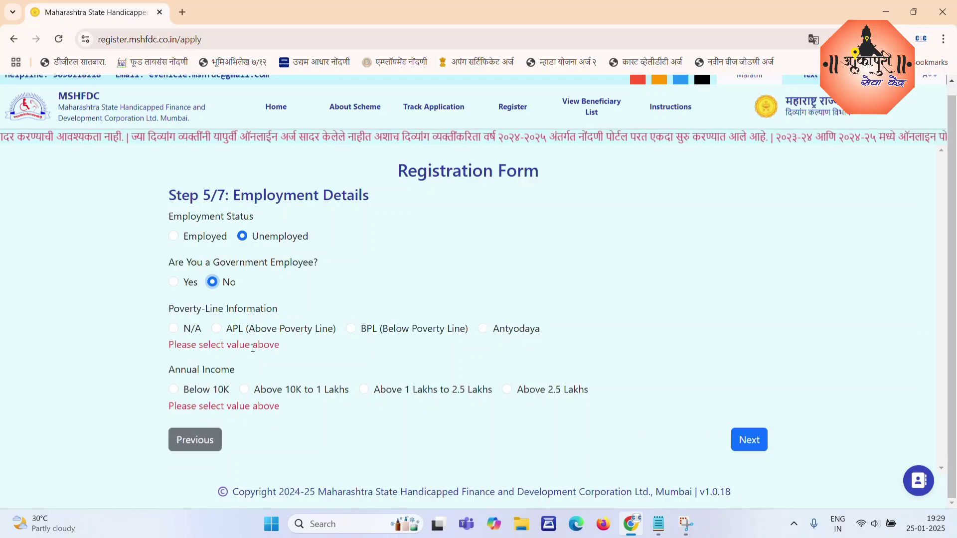
pyautogui.click(173, 330)
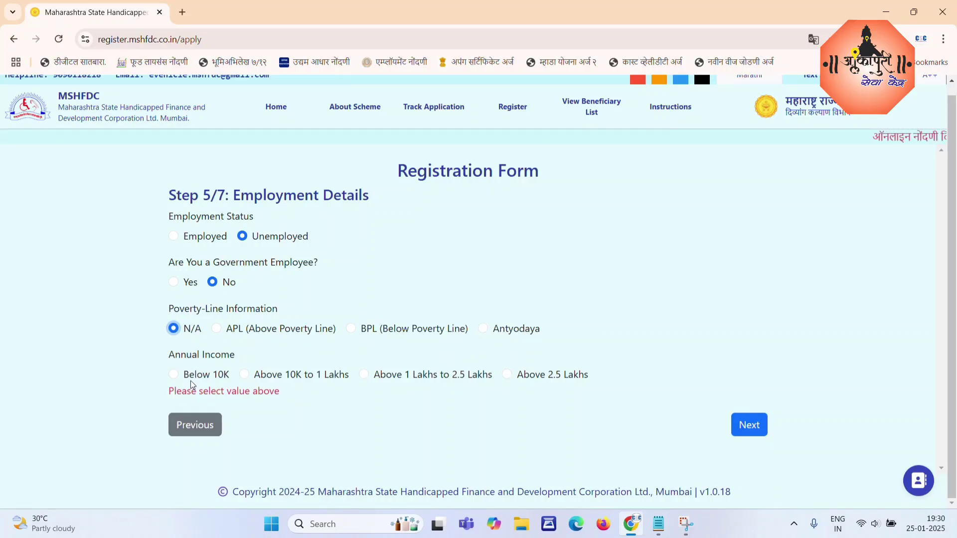
pyautogui.click(244, 370)
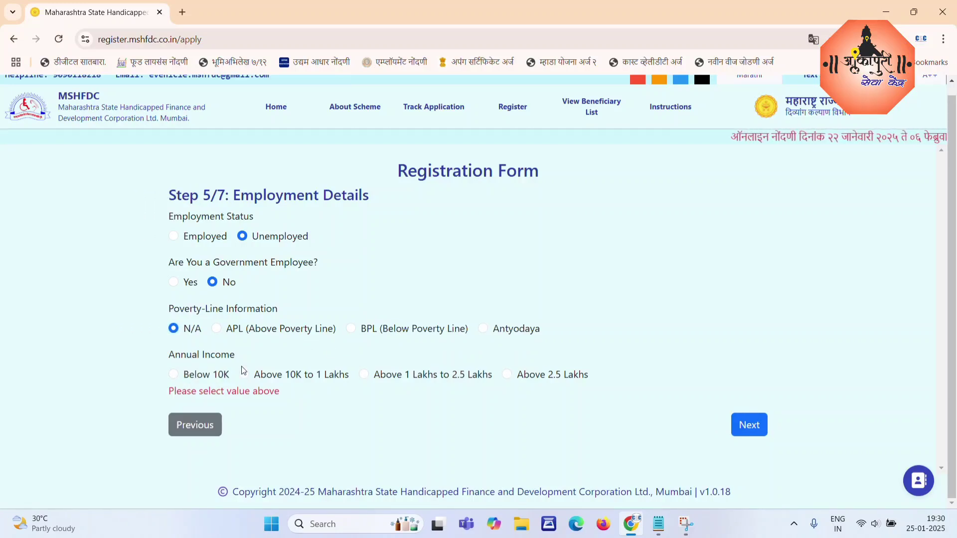
pyautogui.click(174, 376)
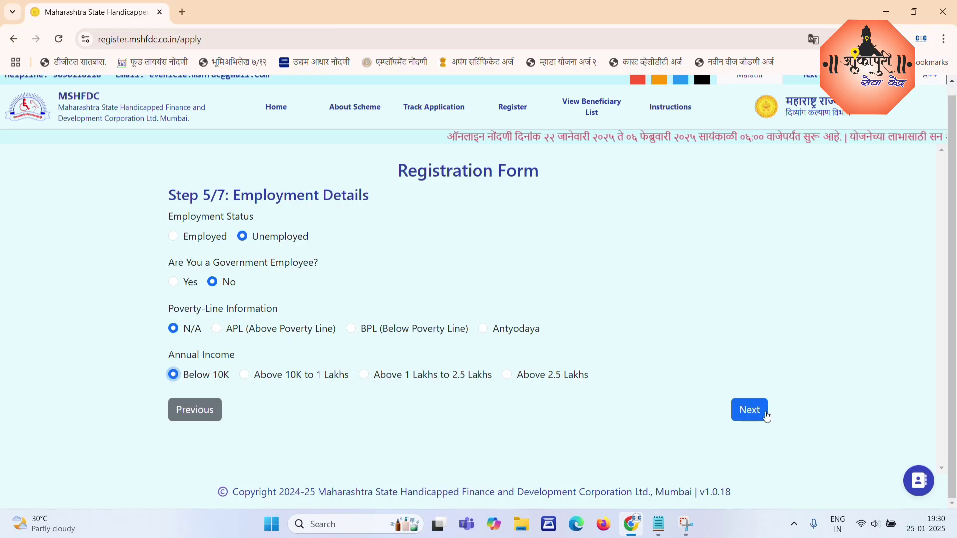
pyautogui.click(750, 415)
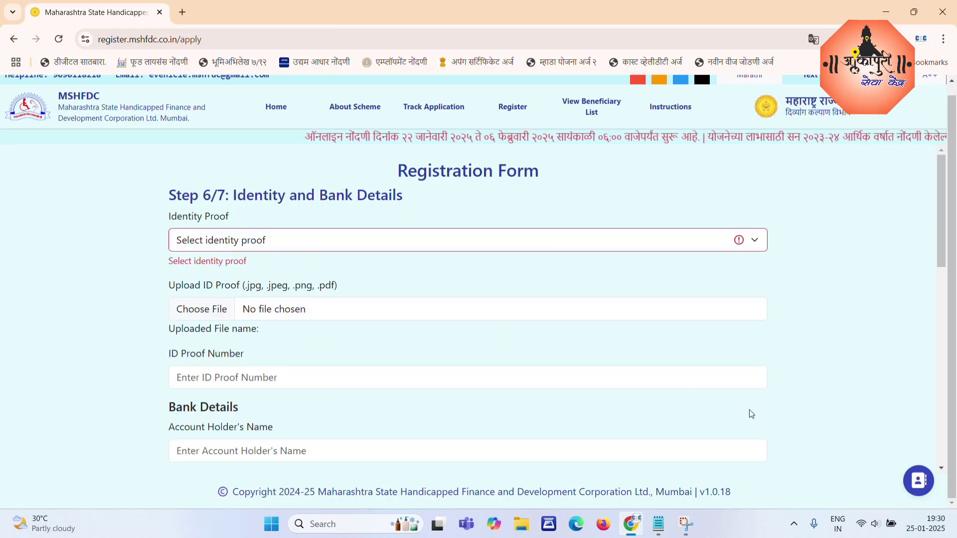
# - Choose Aadhar Card as the Identity Proof
pyautogui.moveTo(181, 218); pyautogui.dragTo(230, 220)
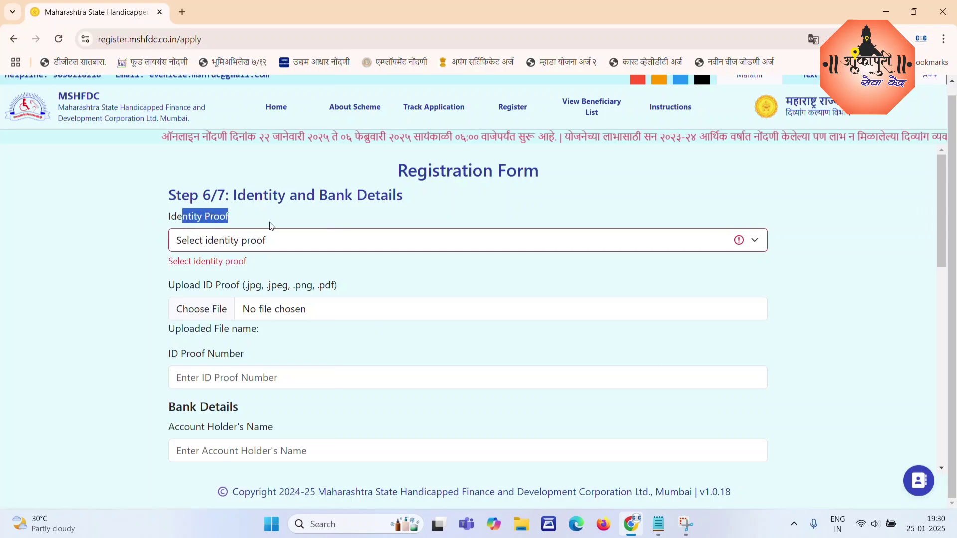
pyautogui.click(267, 223)
pyautogui.click(282, 246)
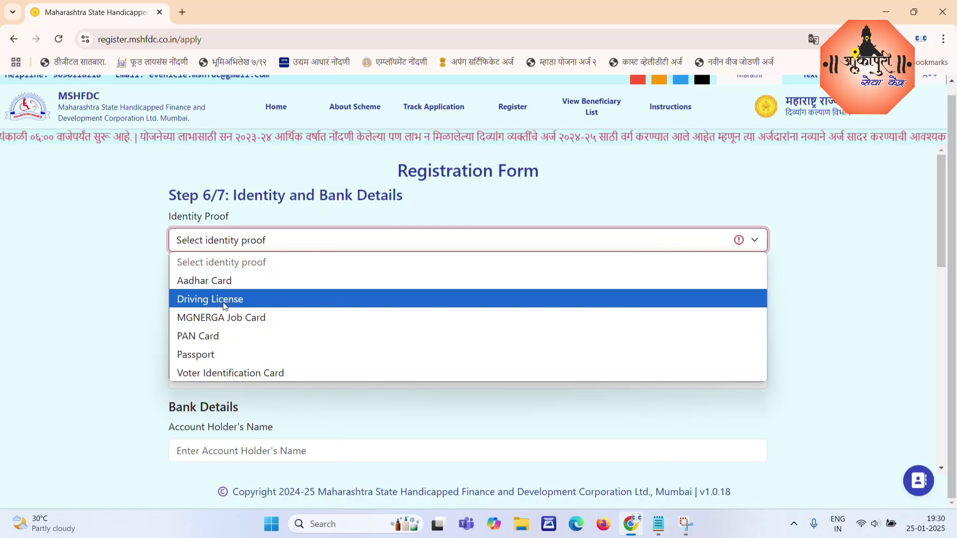
pyautogui.click(212, 285)
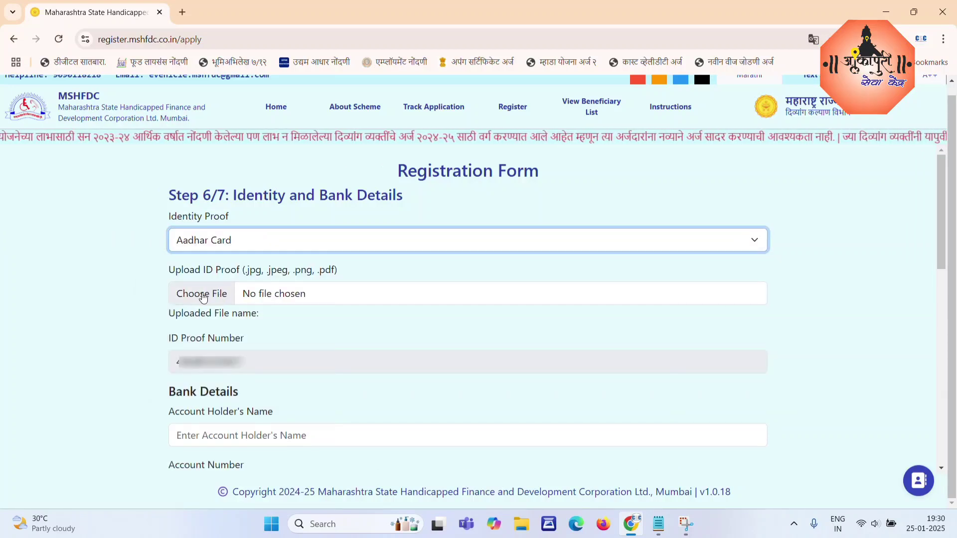
# - Upload AADHARCARD.jpeg as the ID proof file
pyautogui.click(212, 292)
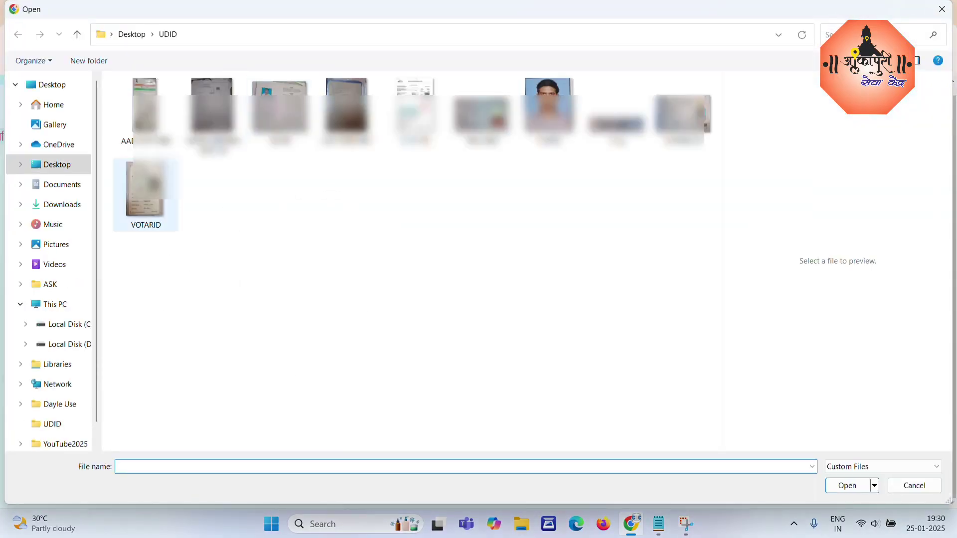
pyautogui.click(145, 109)
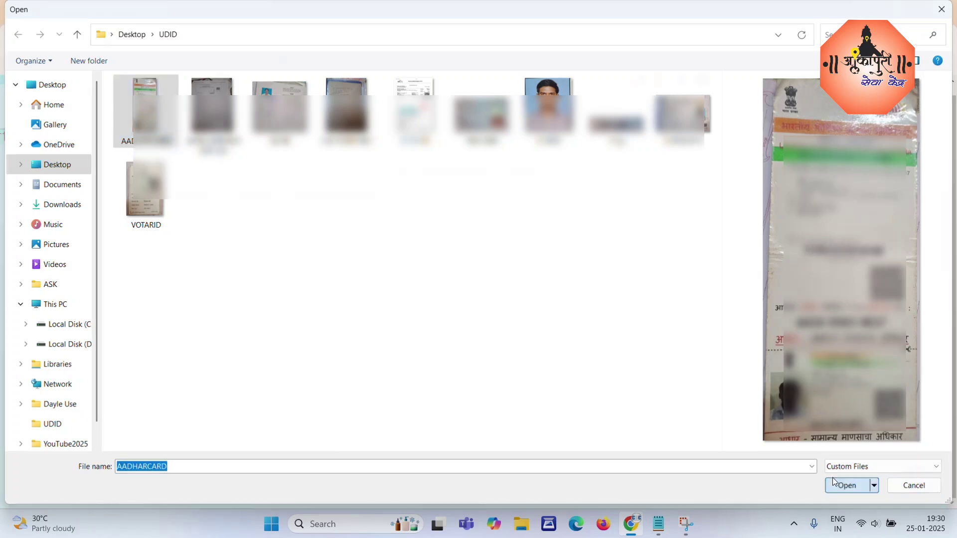
pyautogui.click(848, 486)
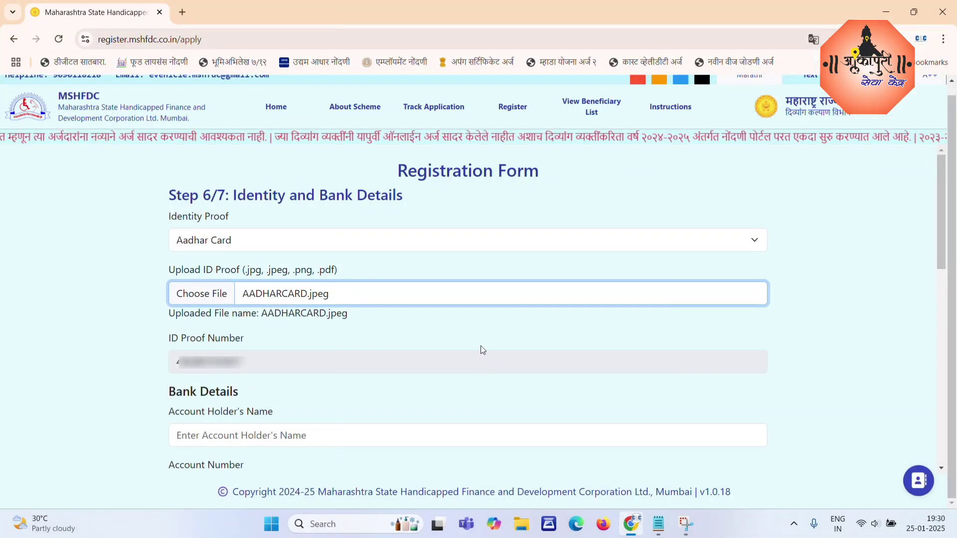
# - Go through the account holder, bank name, IFSC, branch name and branch code fields
pyautogui.scroll(-1, 355, 344)
pyautogui.scroll(-3, 399, 329)
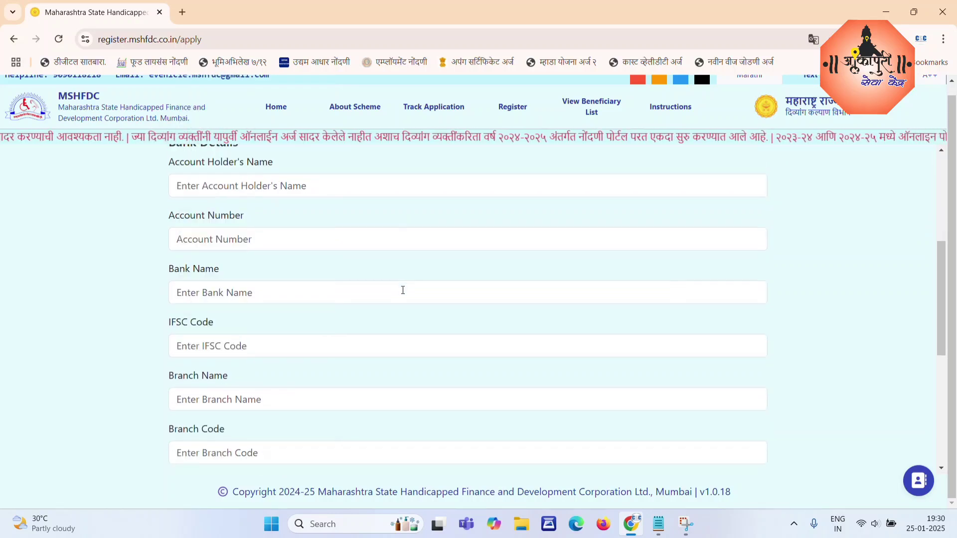
pyautogui.click(243, 194)
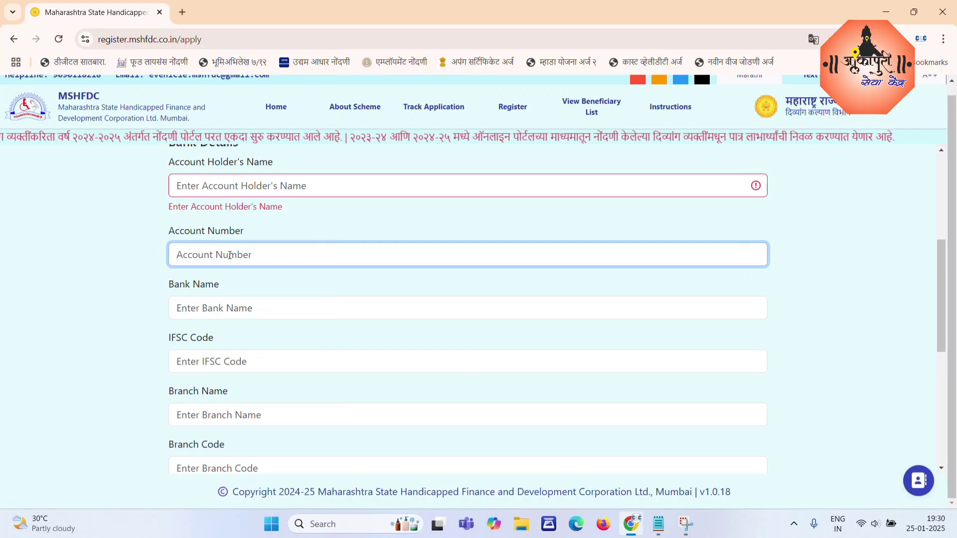
pyautogui.click(273, 309)
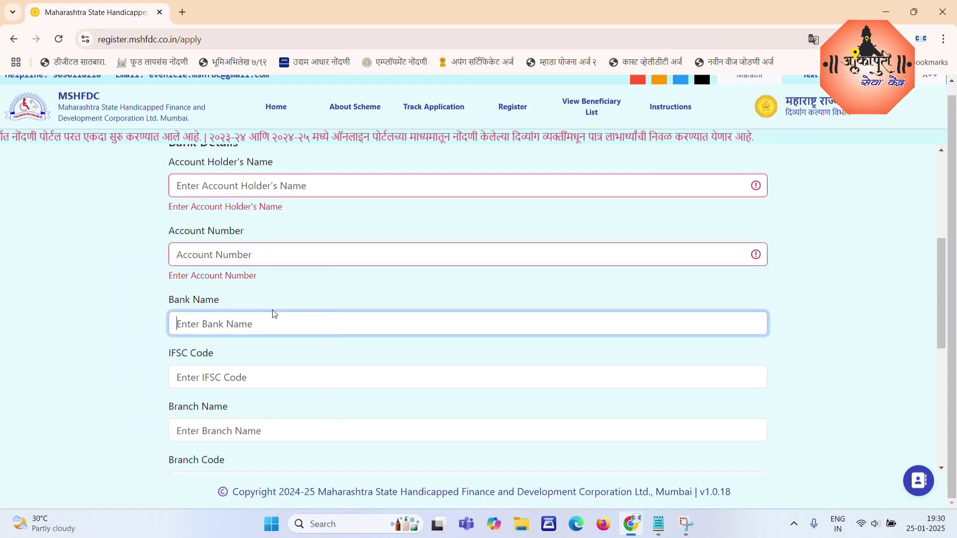
pyautogui.click(231, 378)
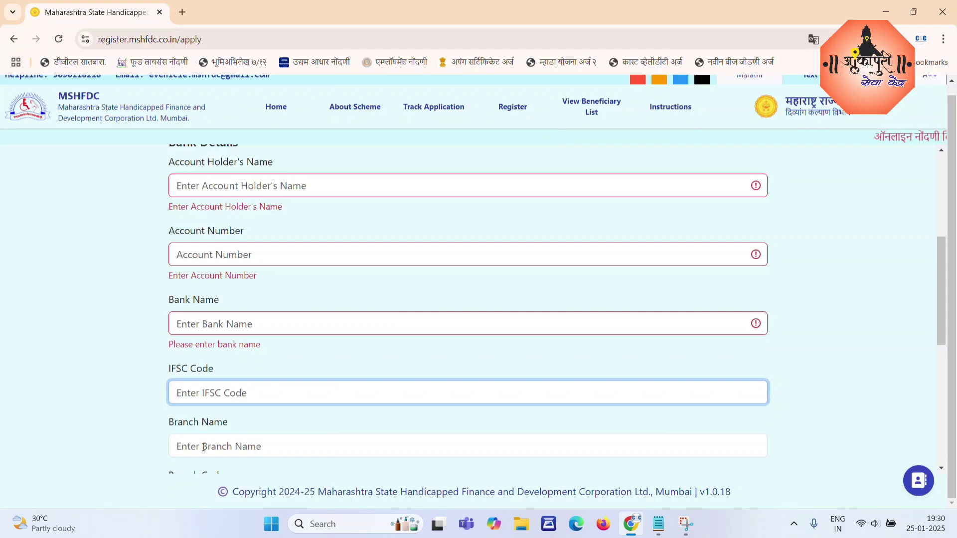
pyautogui.click(289, 451)
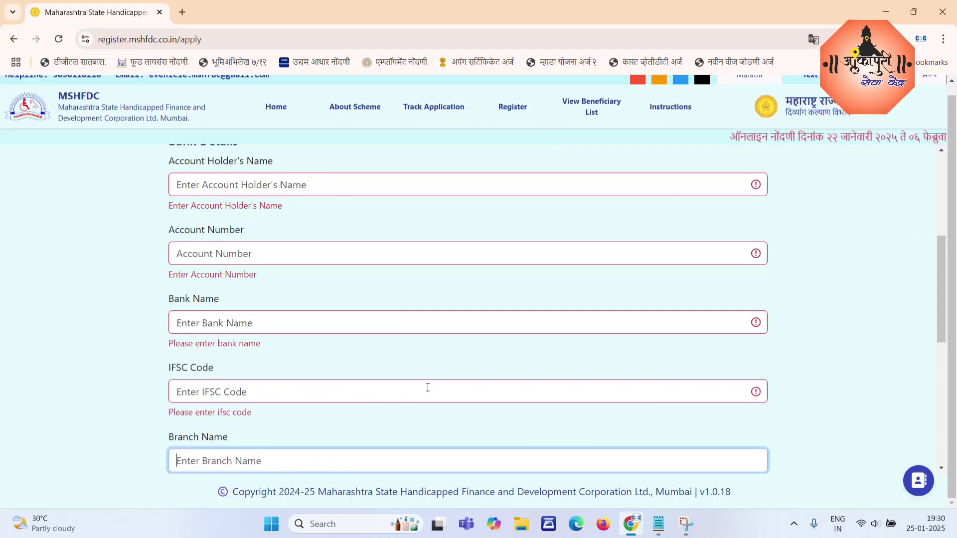
pyautogui.scroll(-4, 498, 369)
pyautogui.scroll(-3, 199, 234)
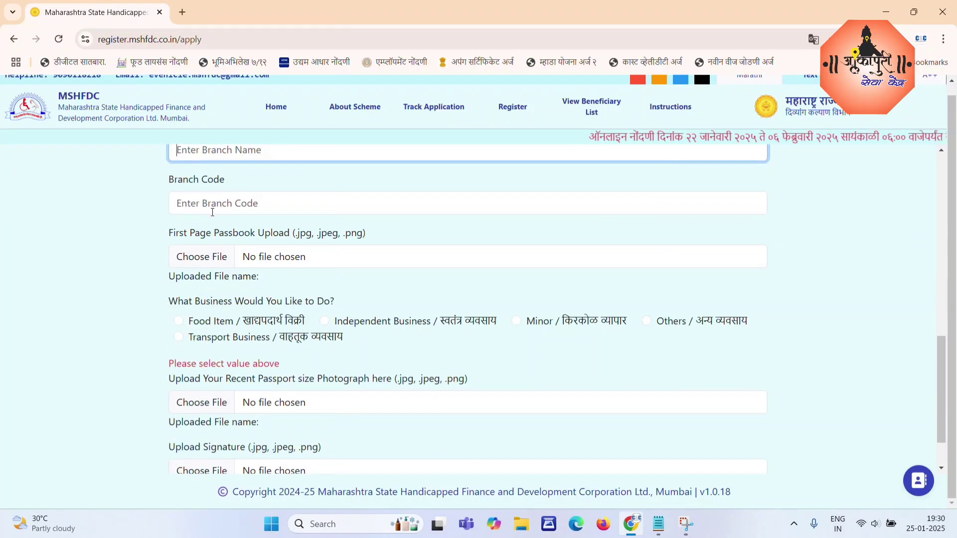
pyautogui.click(236, 206)
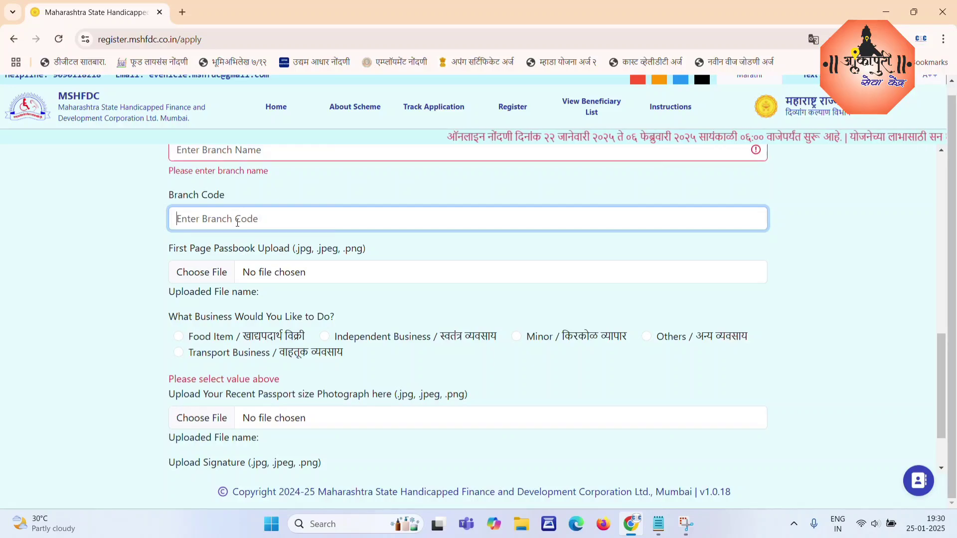
# - Upload BANK.jpeg as the passbook first page
pyautogui.scroll(-2, 531, 222)
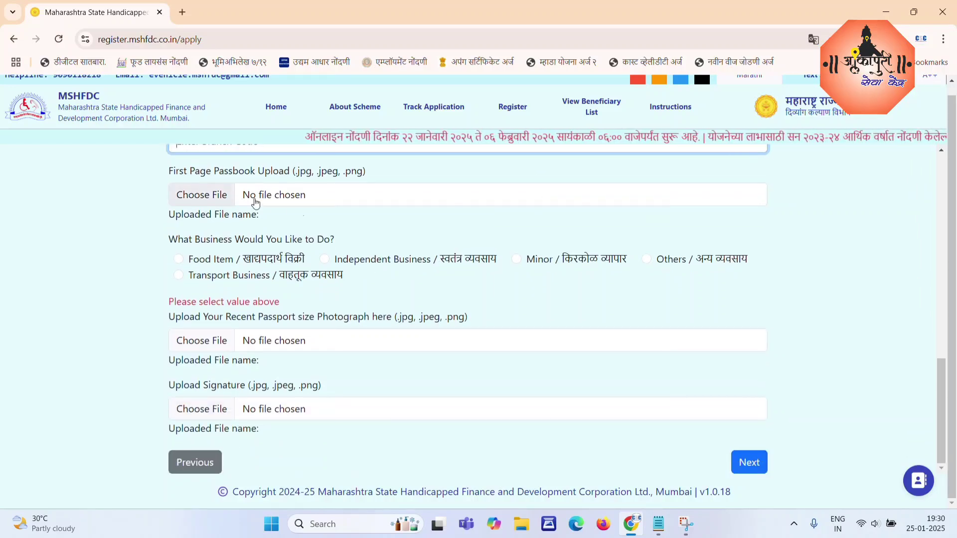
pyautogui.click(213, 196)
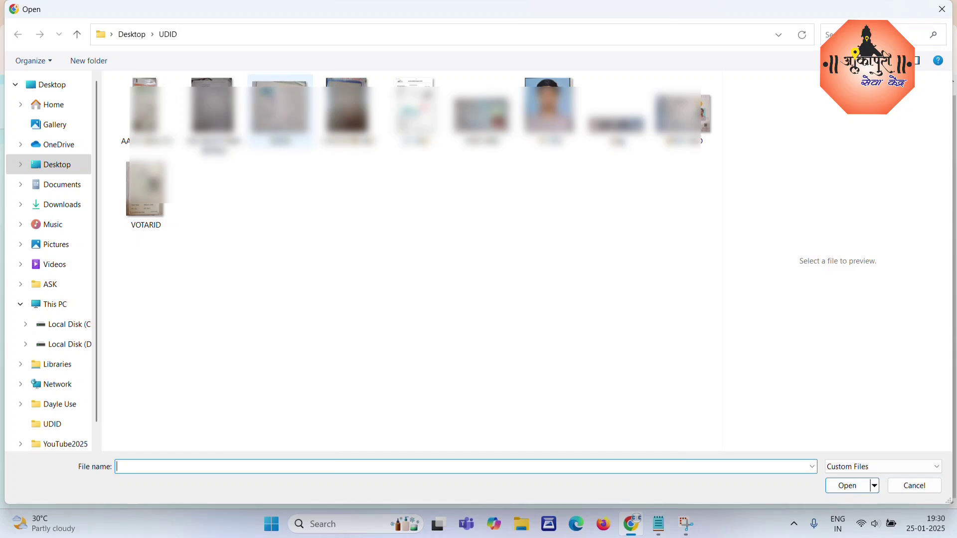
pyautogui.click(255, 145)
pyautogui.click(849, 486)
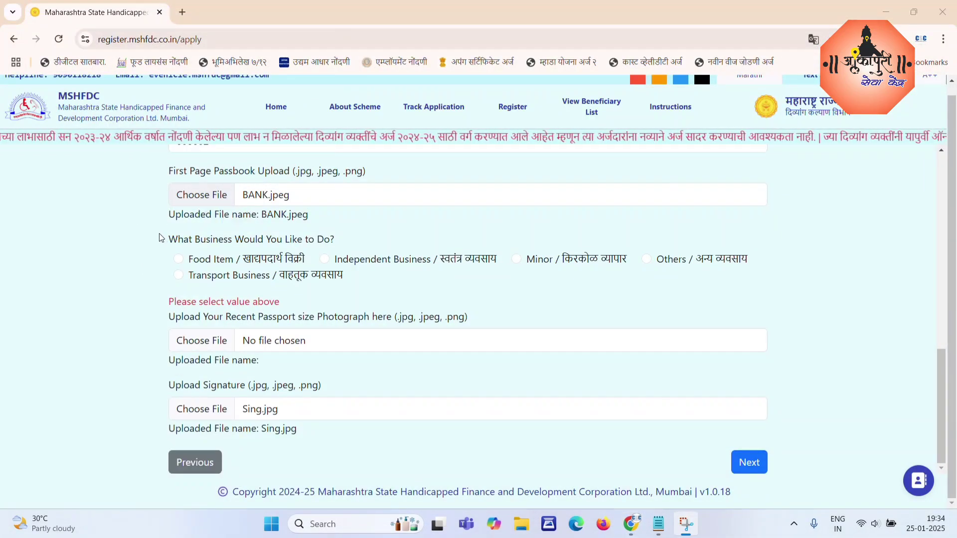
# - Set the business type to Independent Business
pyautogui.moveTo(178, 239); pyautogui.dragTo(336, 237)
pyautogui.click(405, 237)
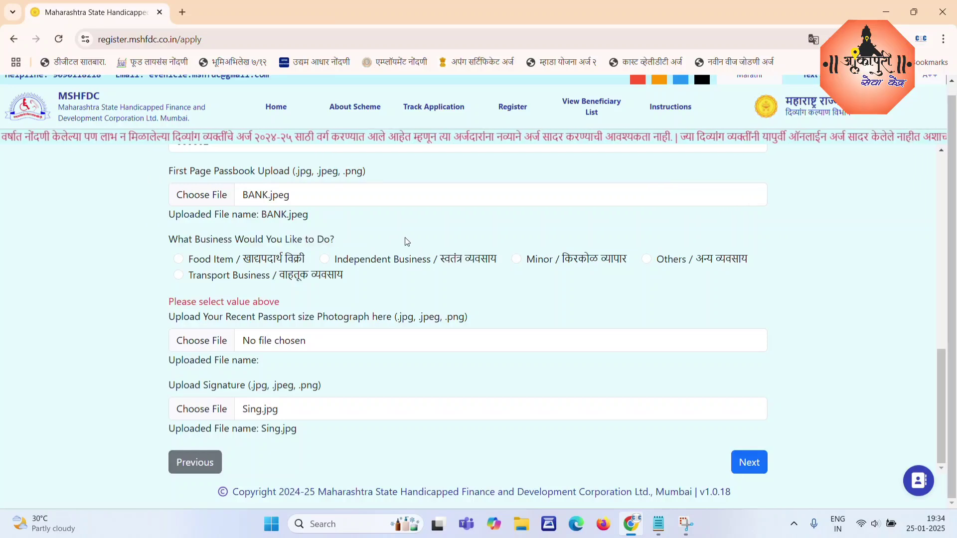
pyautogui.click(178, 263)
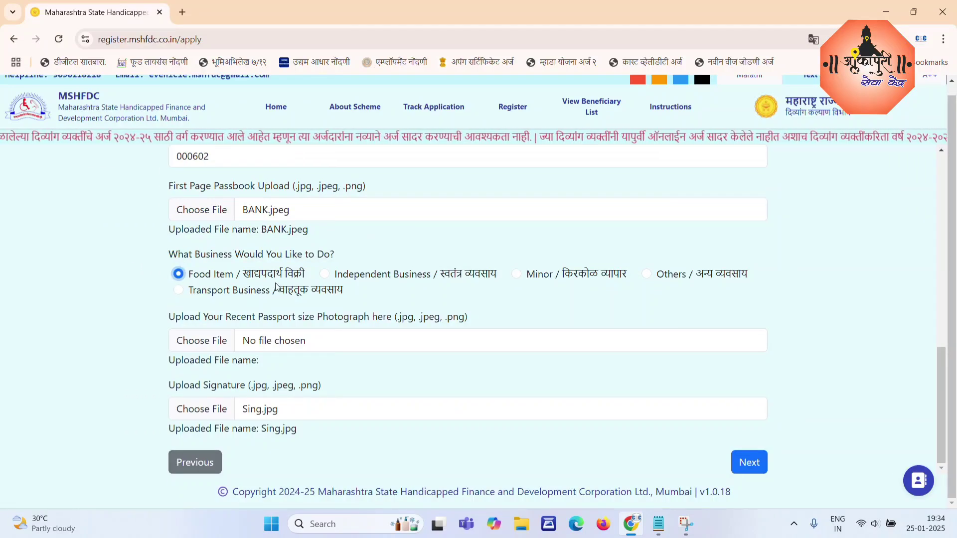
pyautogui.click(325, 275)
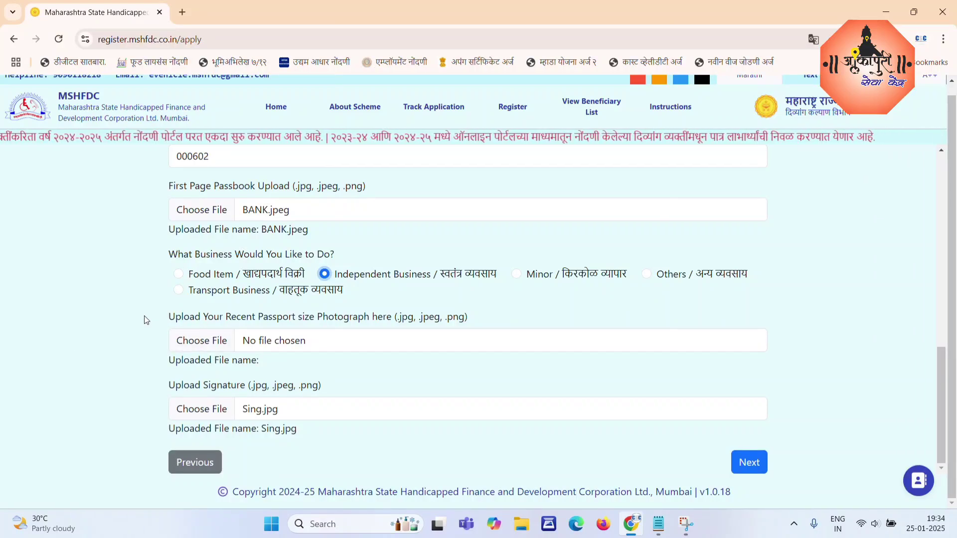
# - Upload PHOTO.jpeg as the passport photograph
pyautogui.moveTo(169, 322); pyautogui.dragTo(396, 353)
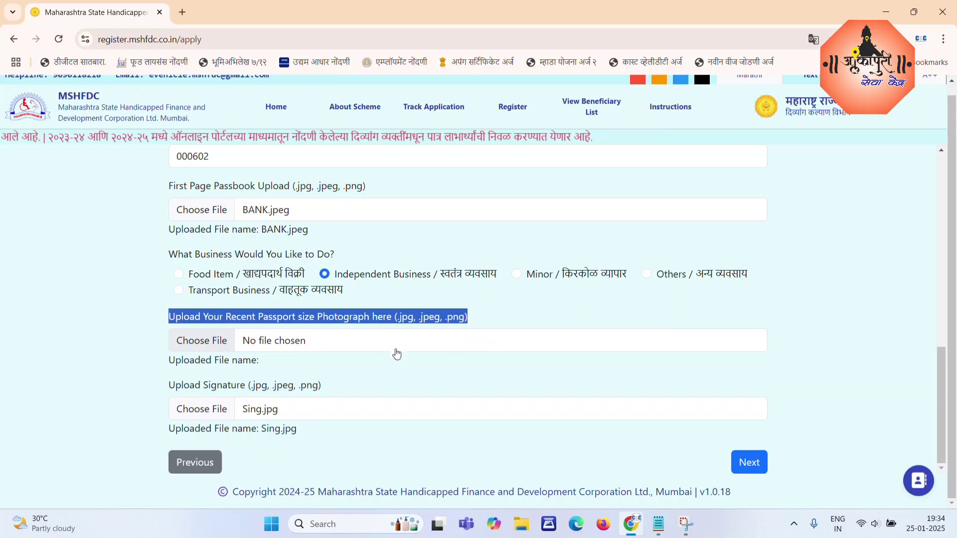
pyautogui.click(203, 340)
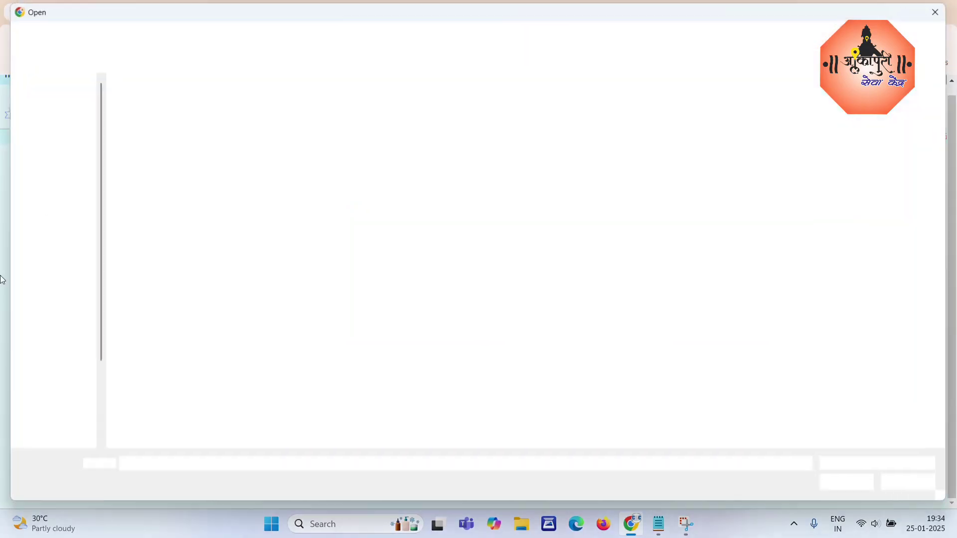
pyautogui.click(548, 112)
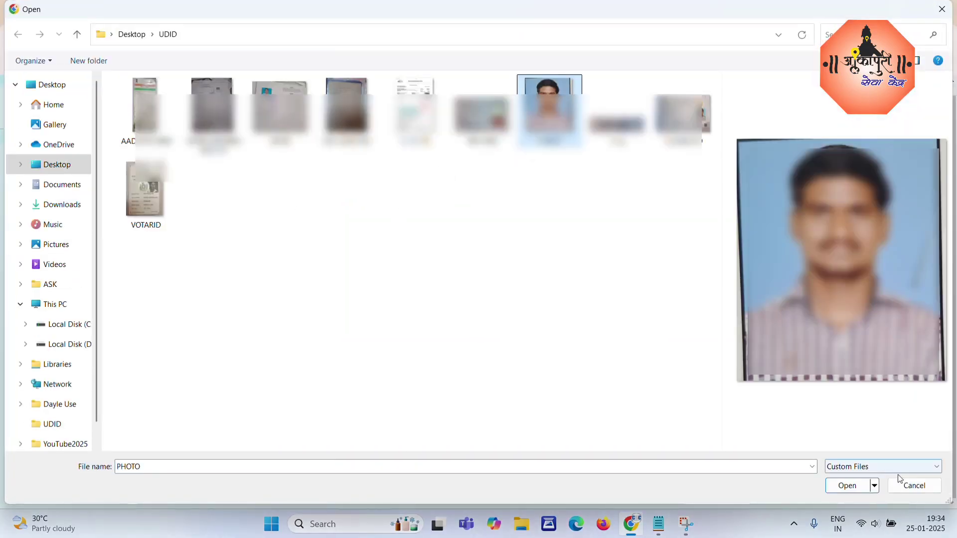
pyautogui.click(849, 482)
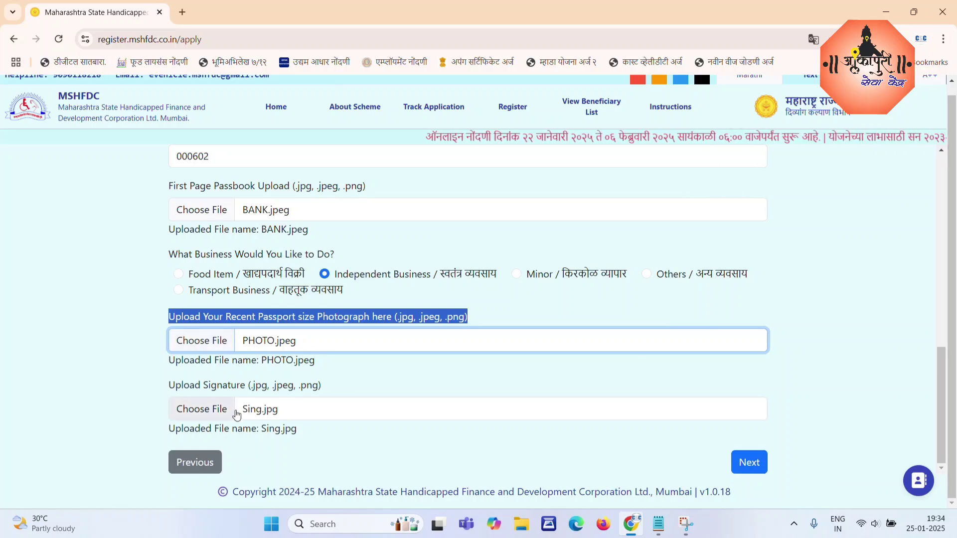
# - Upload Sing.jpg as the signature
pyautogui.click(203, 412)
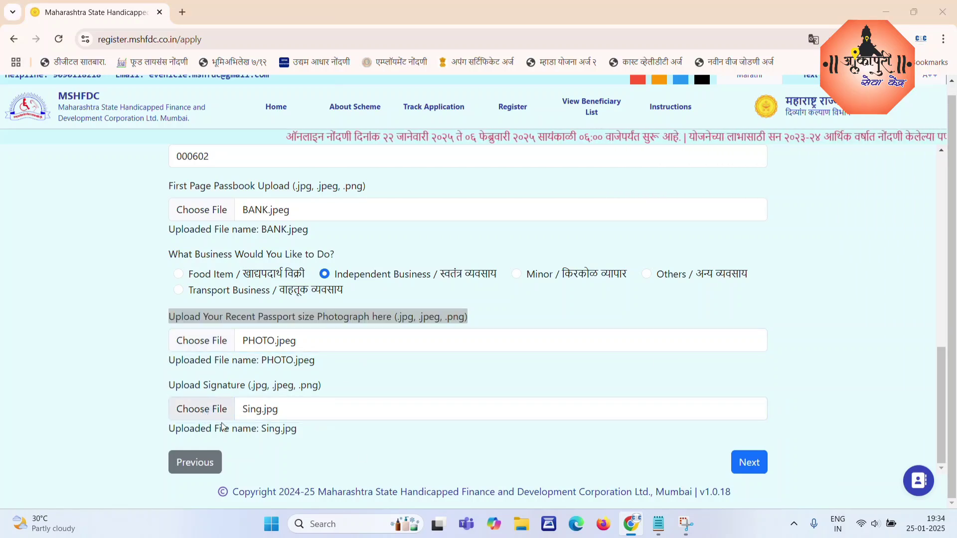
pyautogui.write('Sing')
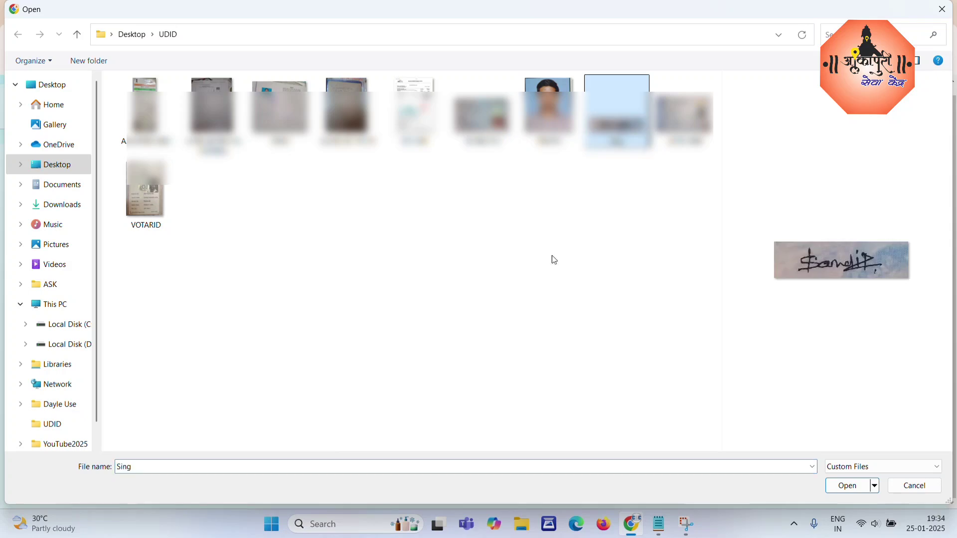
pyautogui.click(848, 486)
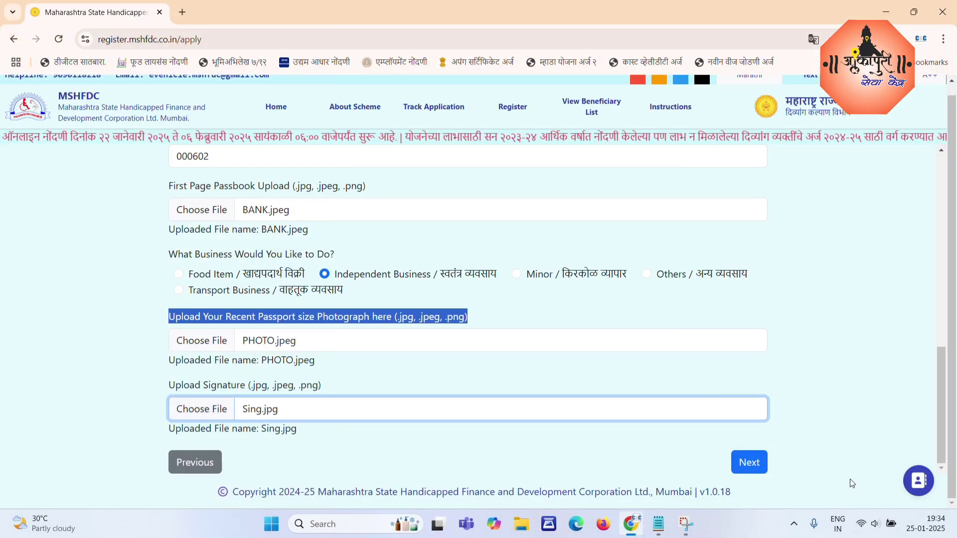
# - Advance to the terms and conditions and tick Yes to accept all of them
pyautogui.click(819, 386)
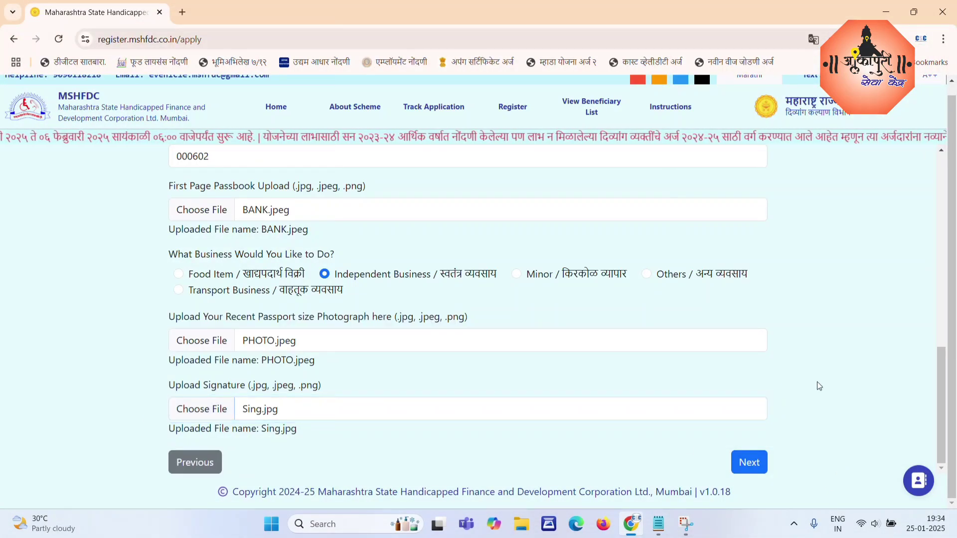
pyautogui.click(751, 467)
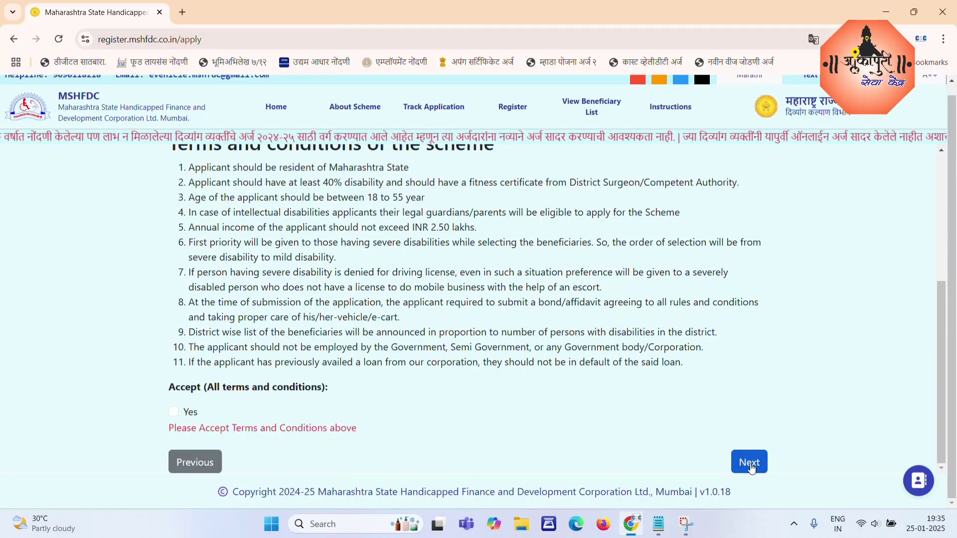
pyautogui.click(751, 467)
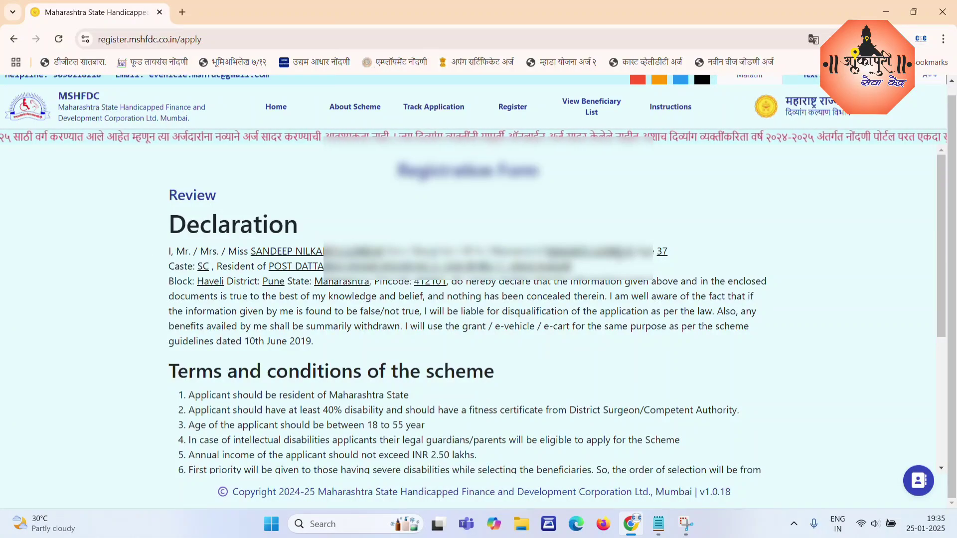
pyautogui.scroll(-5, 559, 269)
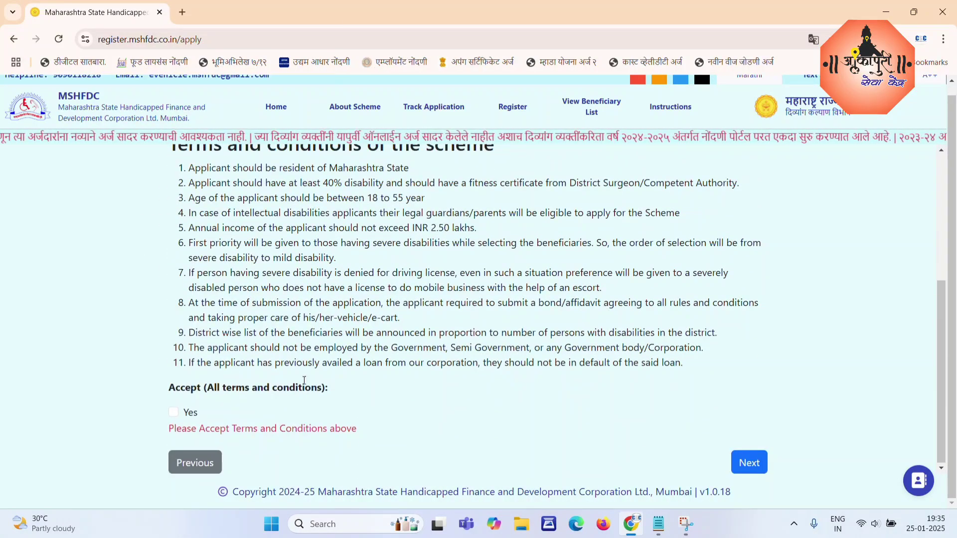
pyautogui.click(174, 413)
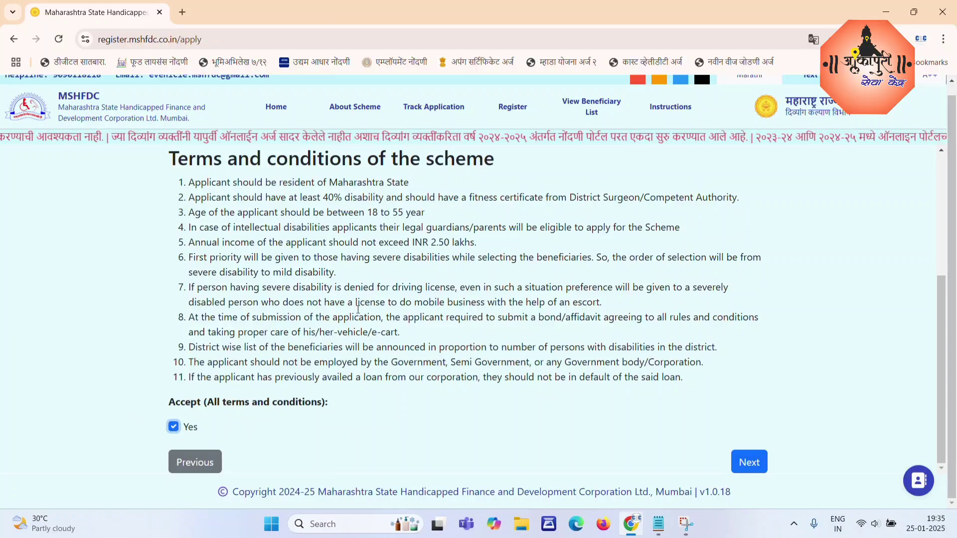
# - Send an OTP to the registered mobile, enter the received code, and validate it
pyautogui.click(749, 464)
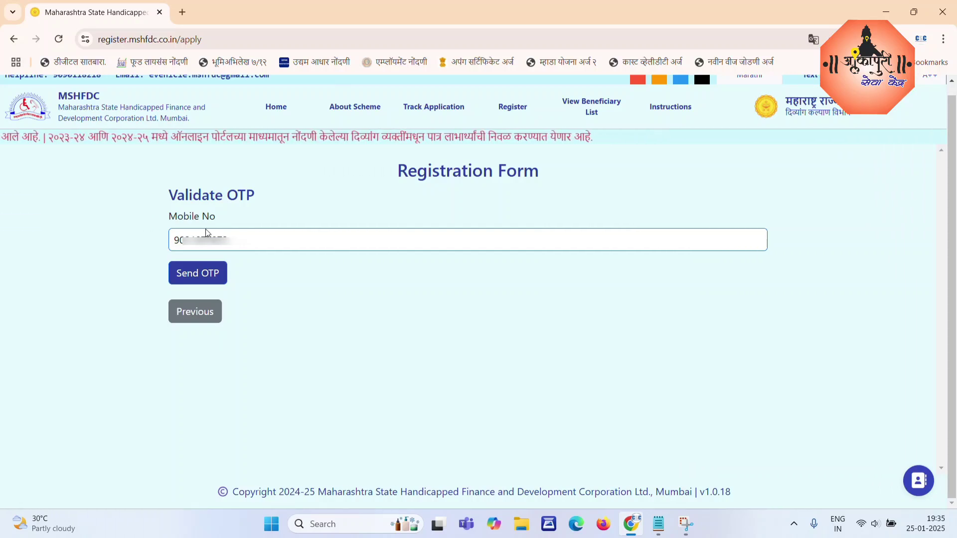
pyautogui.click(199, 277)
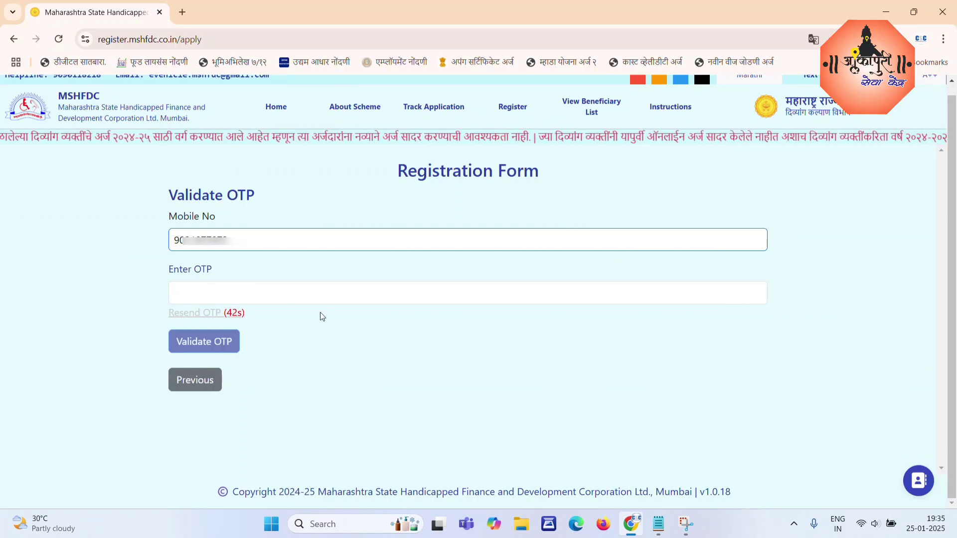
pyautogui.click(210, 298)
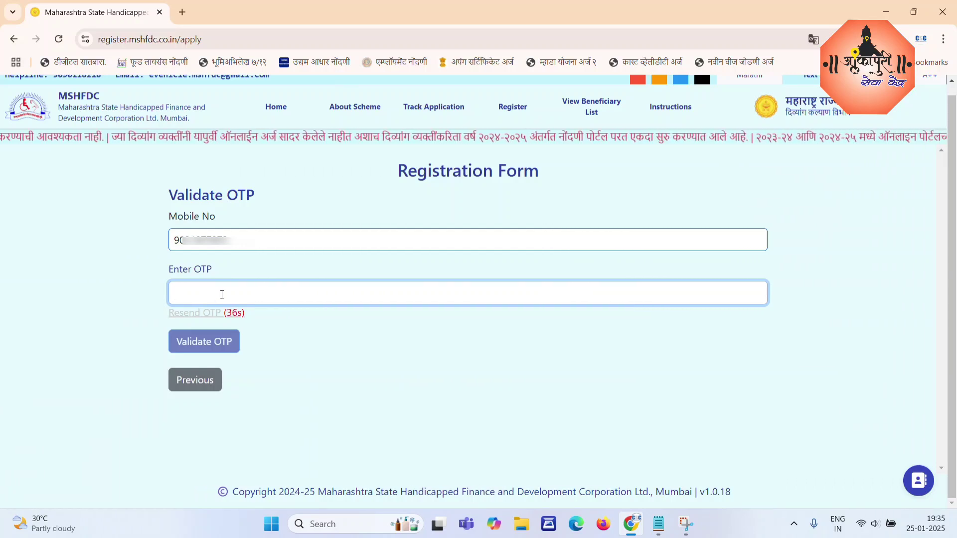
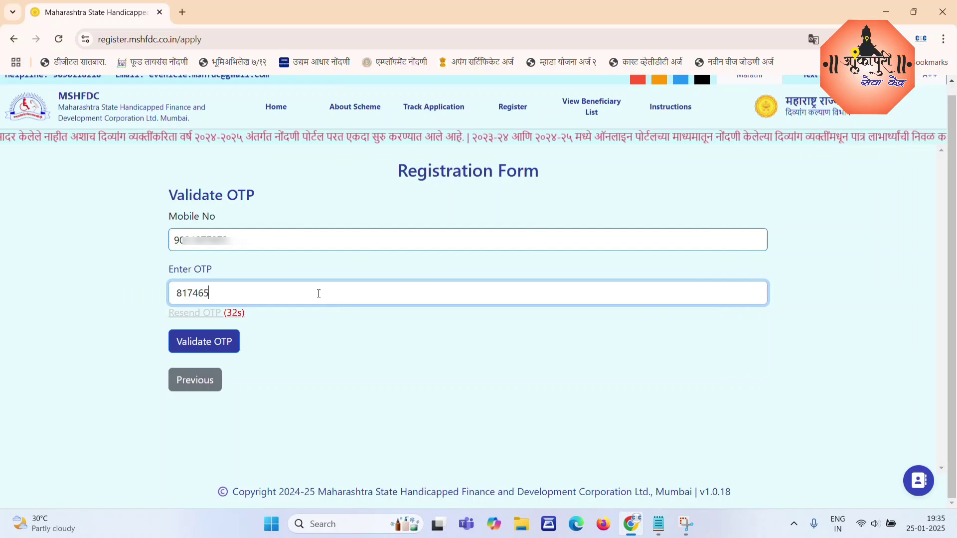
pyautogui.click(196, 342)
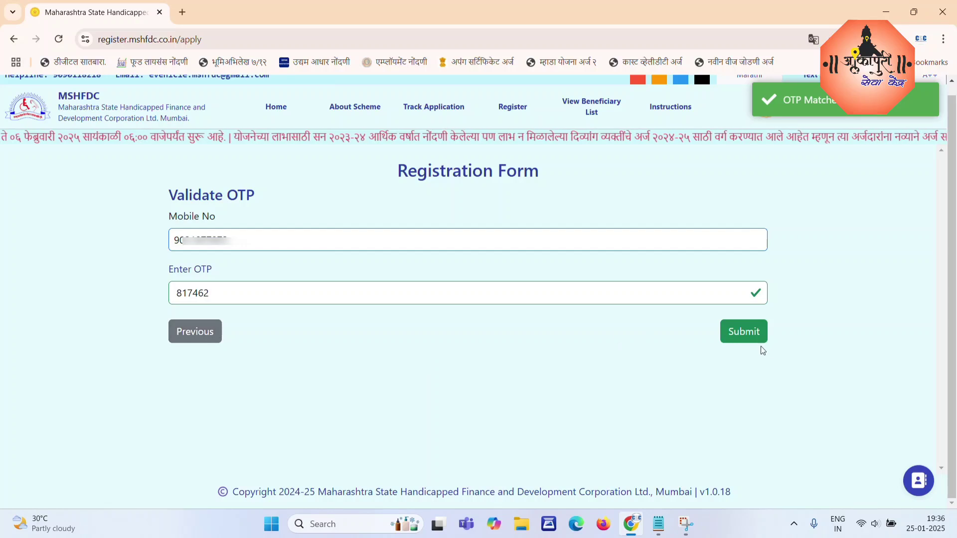
# - Submit the application, select the new application number, and go to Track Application
pyautogui.click(744, 331)
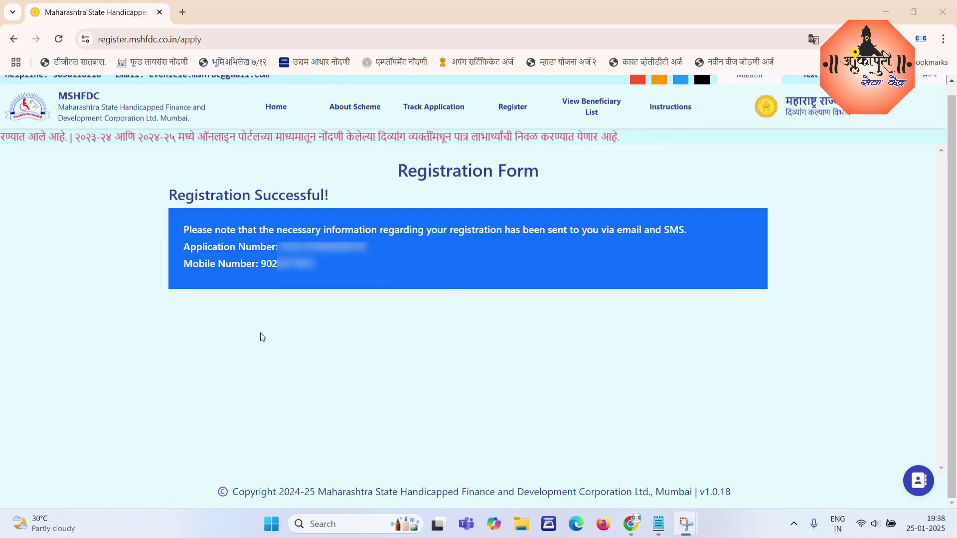
pyautogui.moveTo(365, 247); pyautogui.dragTo(286, 243)
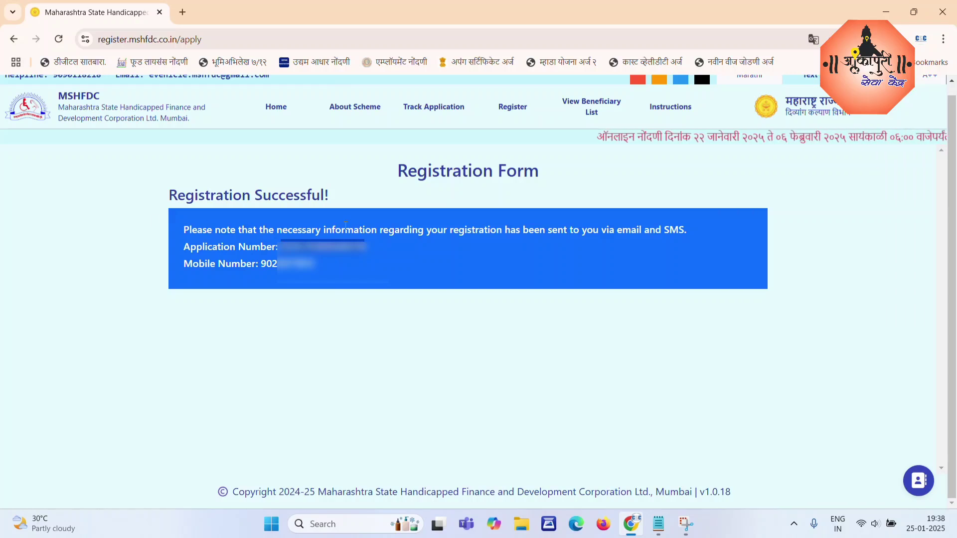
pyautogui.scroll(1, 441, 155)
pyautogui.click(426, 118)
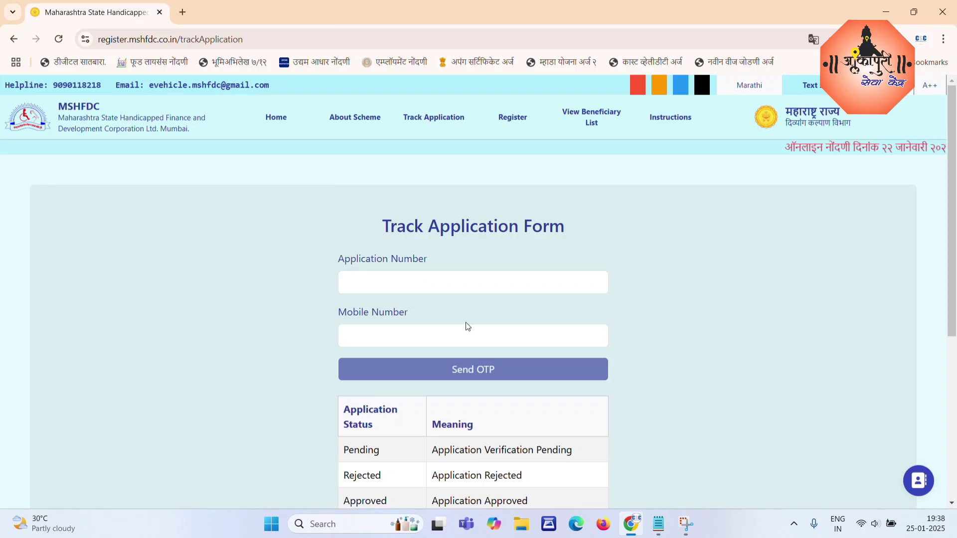
# - Paste the application number, enter the registered mobile number, and request an OTP
pyautogui.scroll(-1, 467, 326)
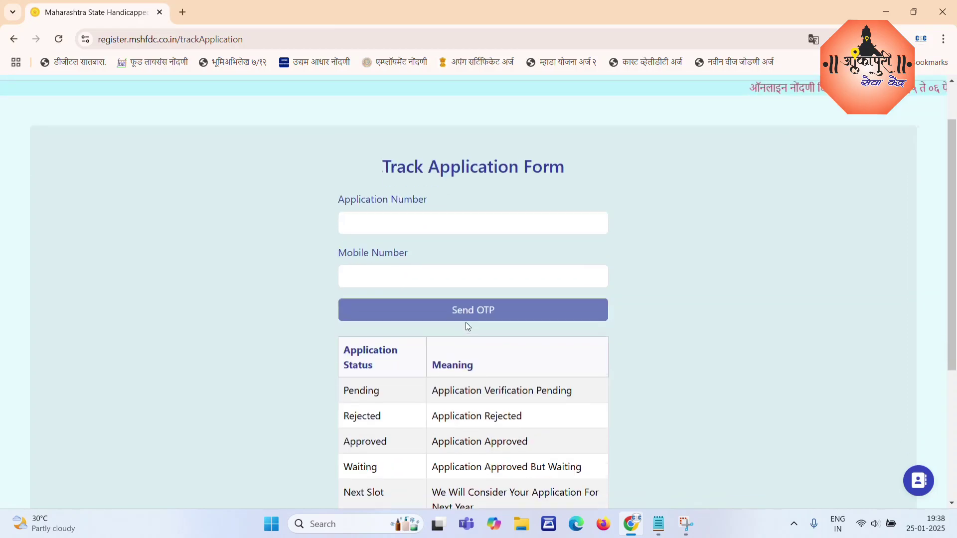
pyautogui.click(382, 219)
pyautogui.hotkey('ctrl', 'v')
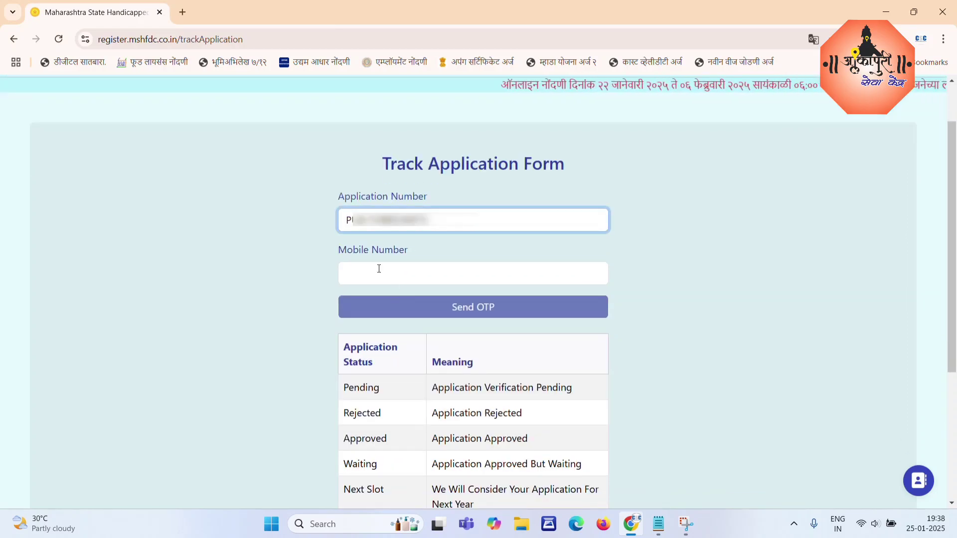
pyautogui.click(378, 269)
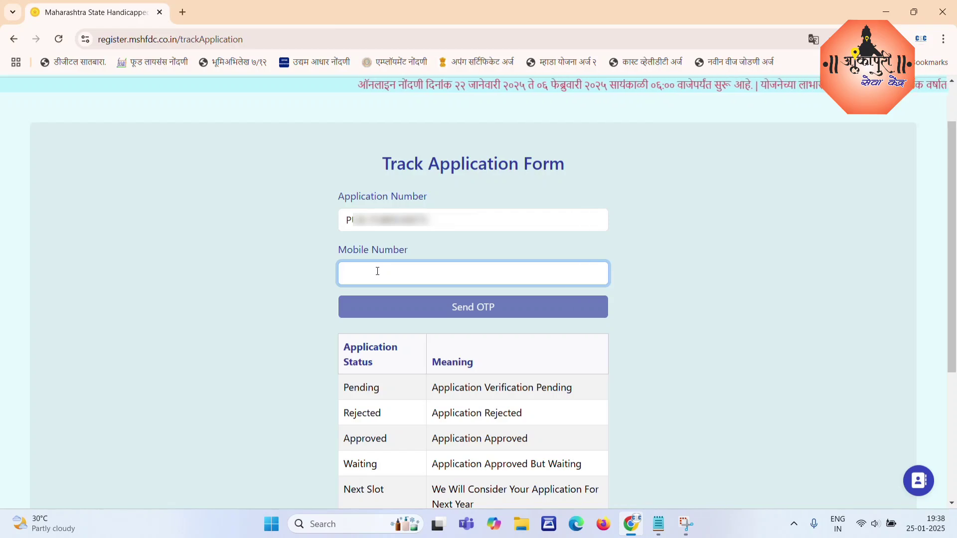
pyautogui.write('9')
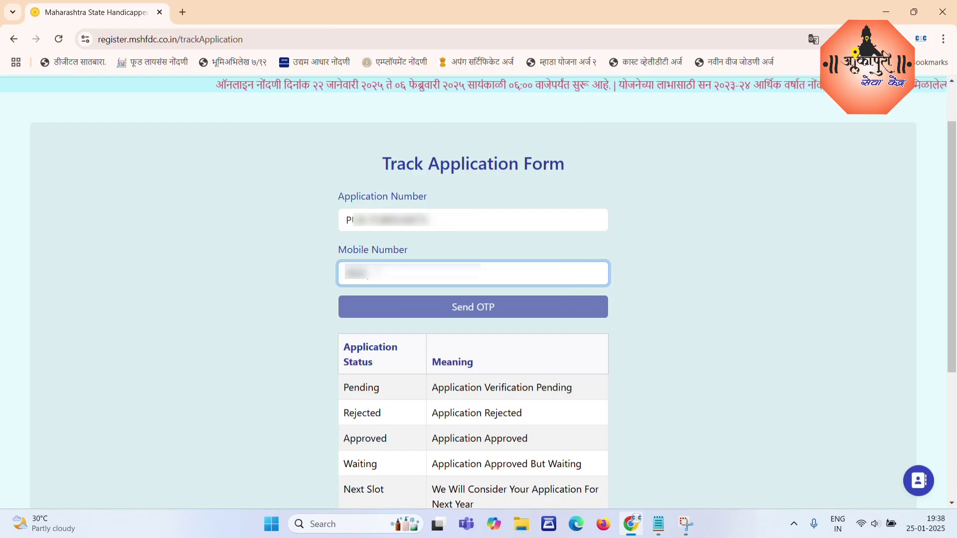
pyautogui.write('07')
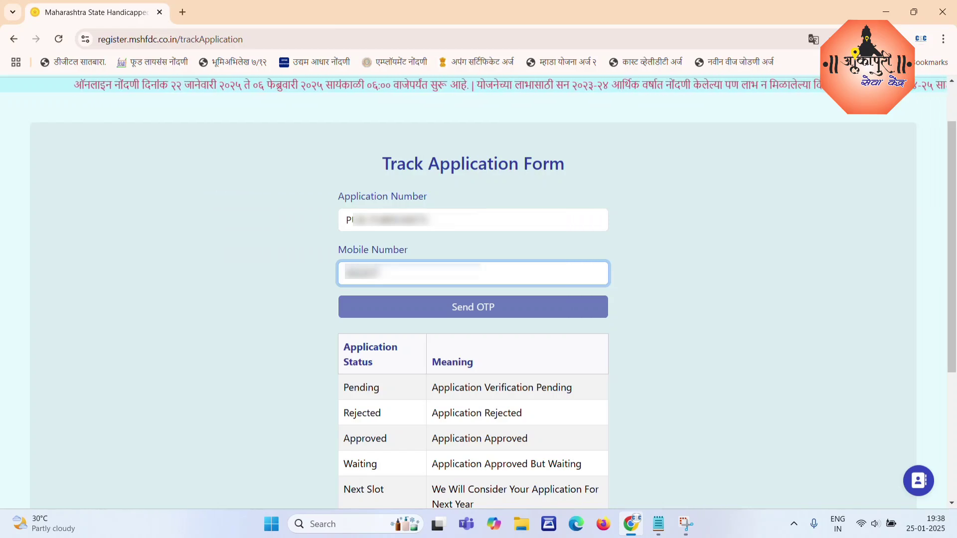
pyautogui.write('738')
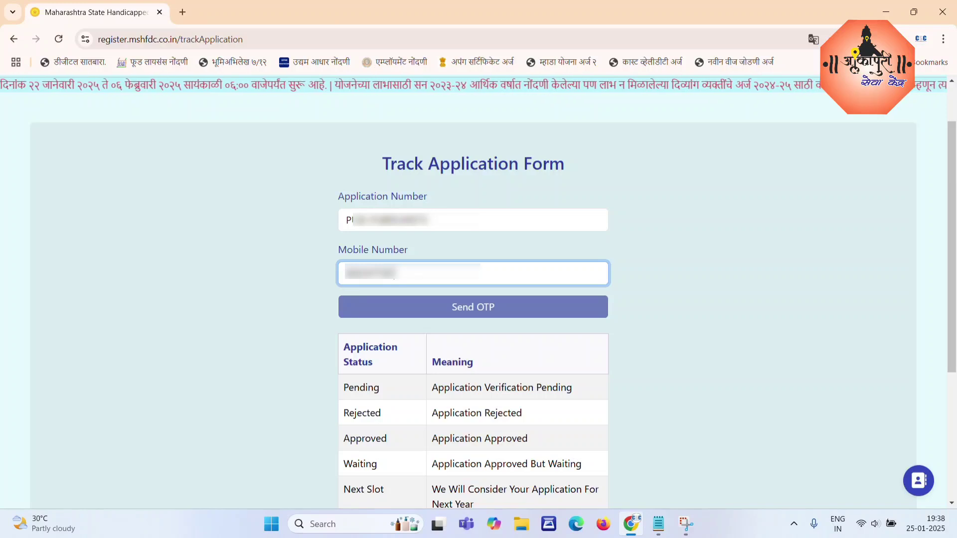
pyautogui.write('2')
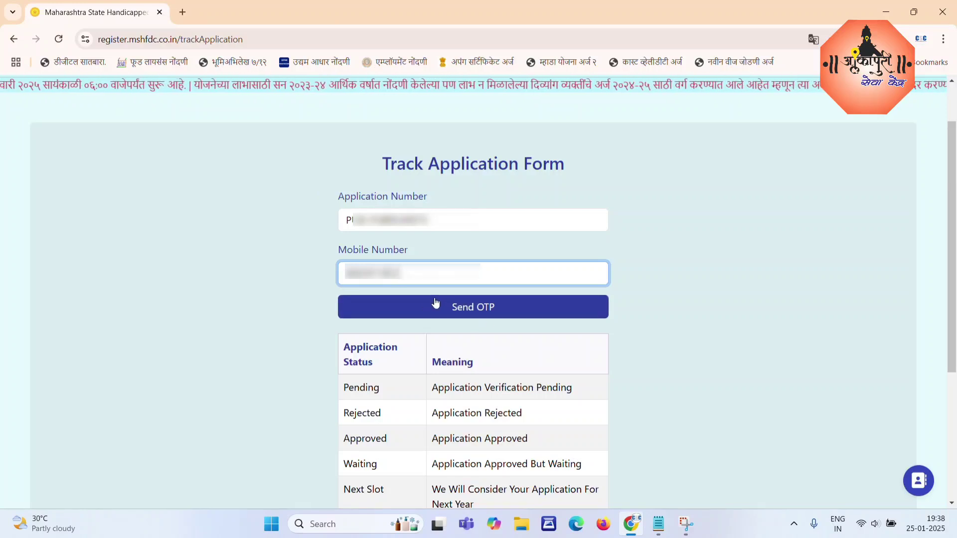
pyautogui.click(462, 308)
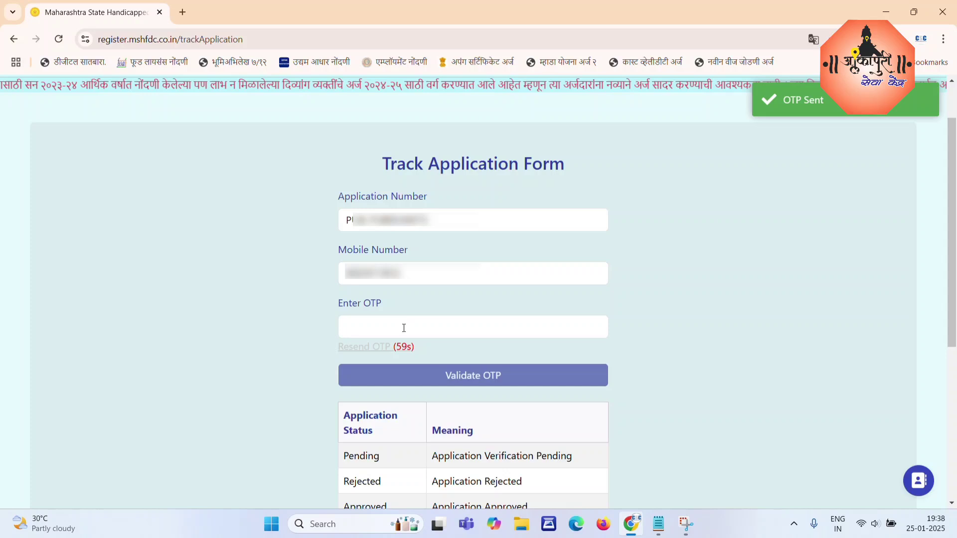
# - Enter the received OTP and validate it to show the Pending status
pyautogui.click(404, 328)
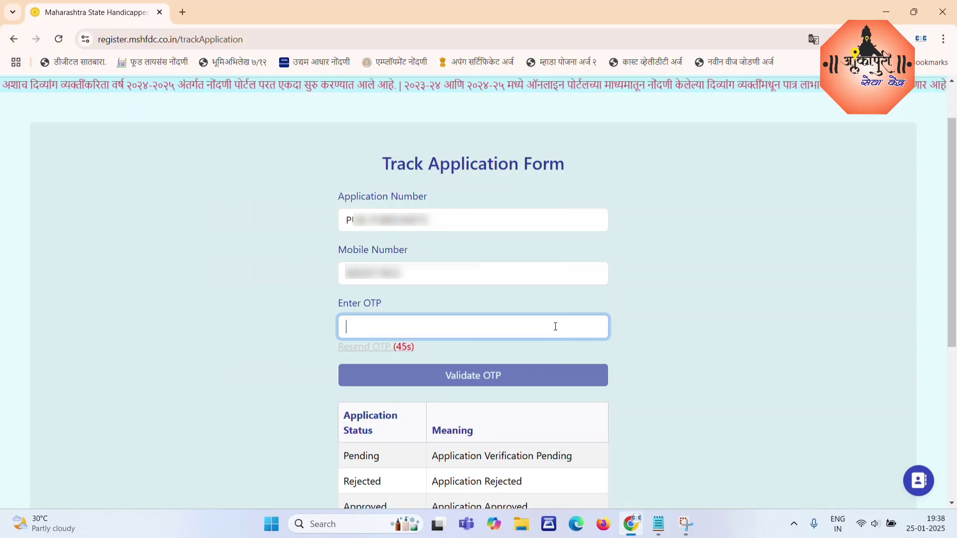
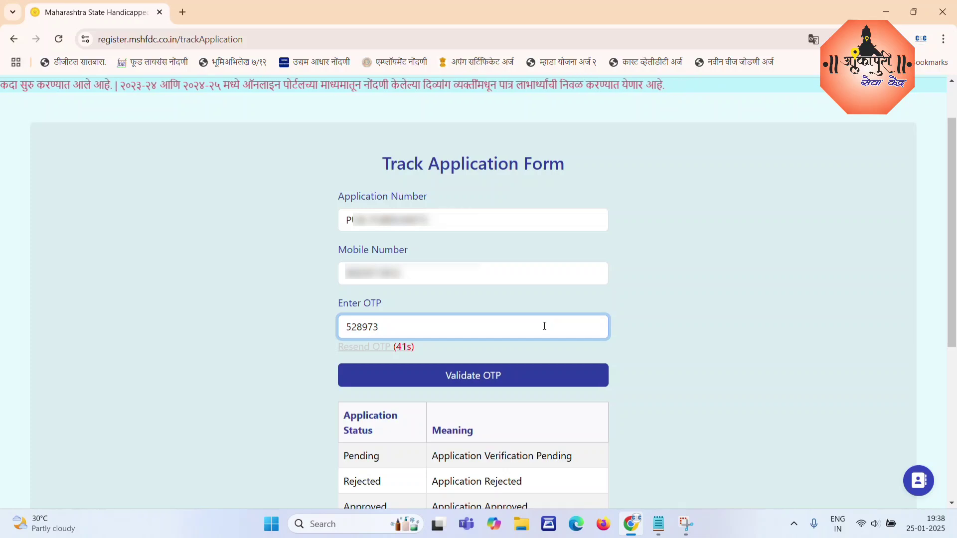
pyautogui.click(455, 372)
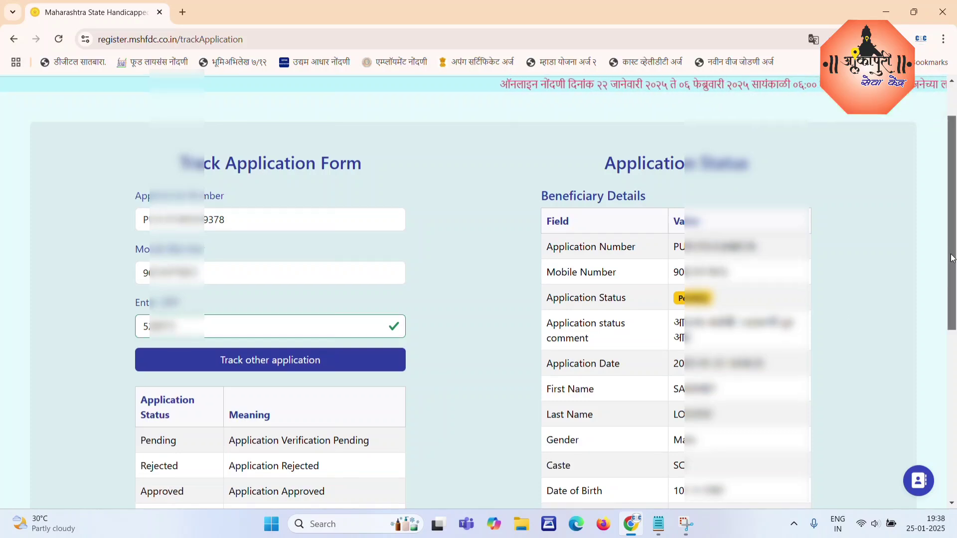
# - Download the application PDF from the Generate Pdf row of the Beneficiary Details table
pyautogui.moveTo(952, 257); pyautogui.dragTo(954, 315)
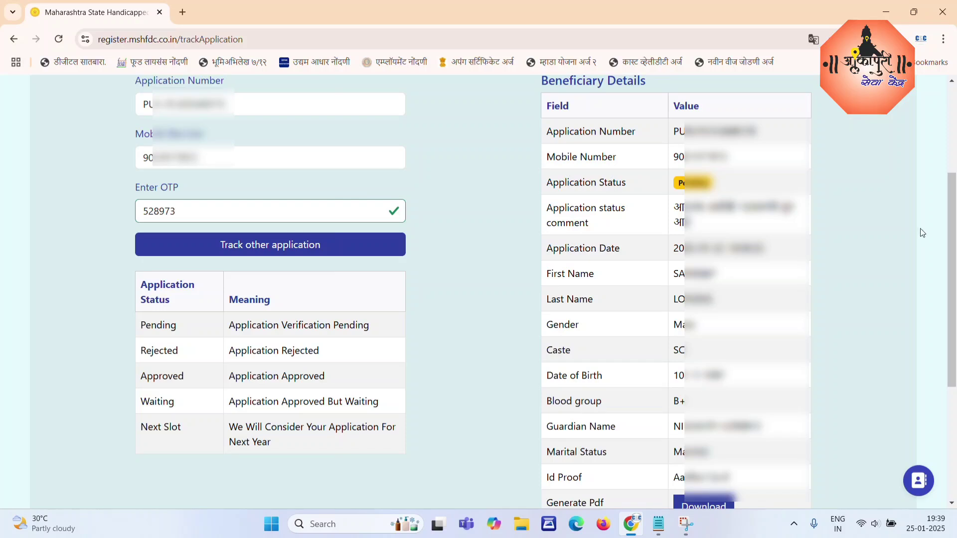
pyautogui.moveTo(954, 199); pyautogui.dragTo(953, 233)
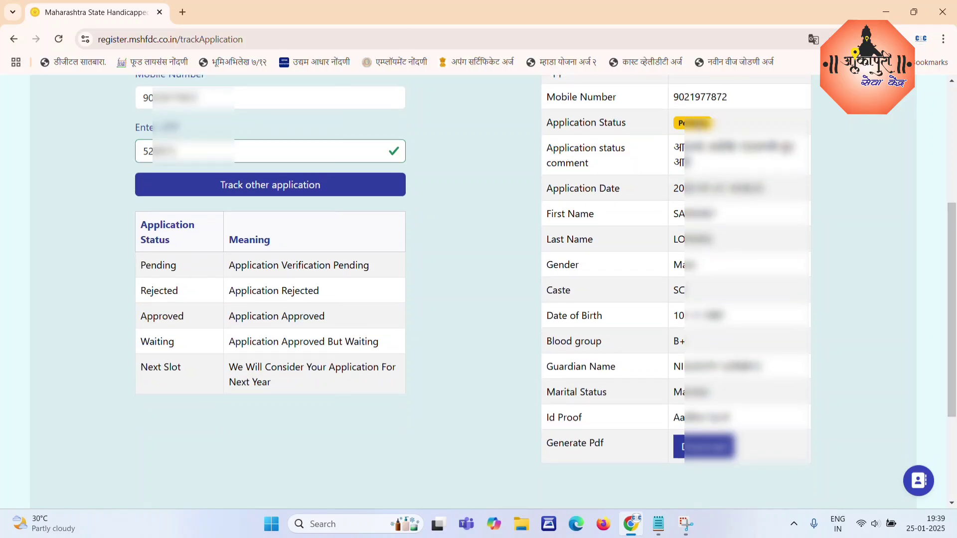
pyautogui.scroll(2, 479, 294)
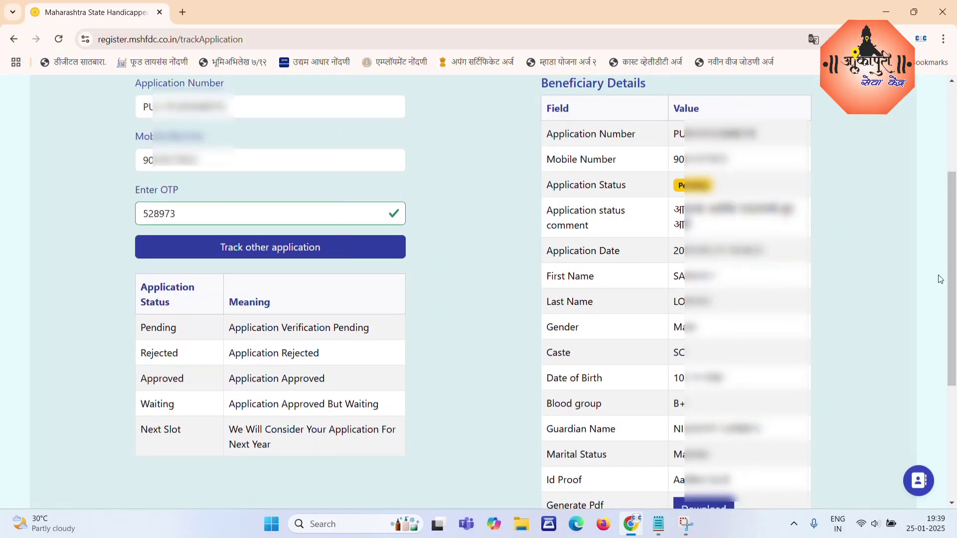
pyautogui.scroll(-1, 940, 279)
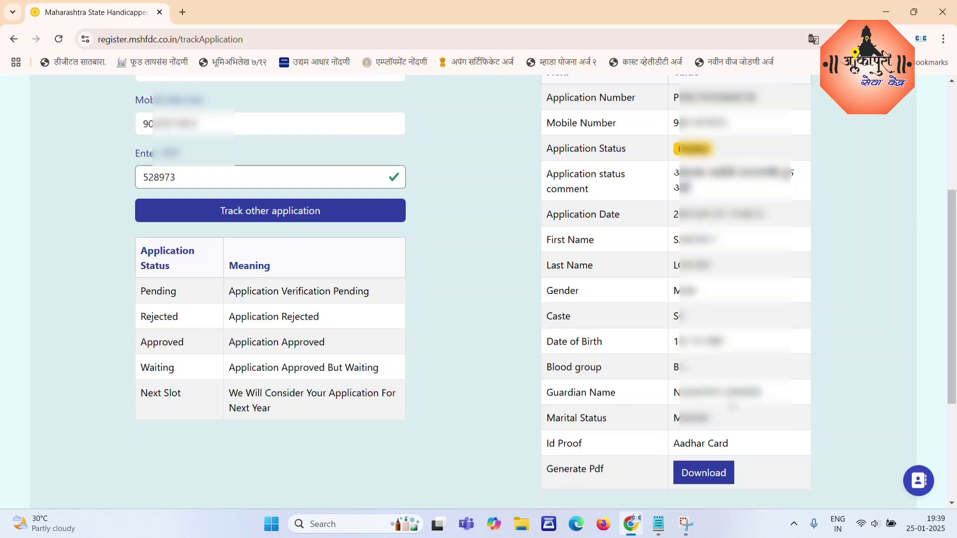
pyautogui.click(704, 473)
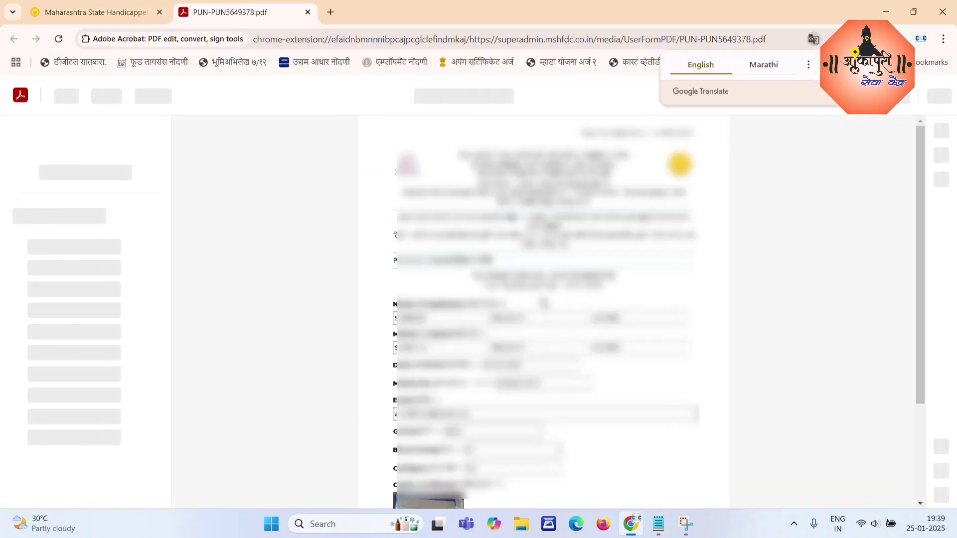
# - Dismiss the 'Enjoy a new view for your PDFs' popup and scroll to page 7 of 7
pyautogui.scroll(-4, 611, 257)
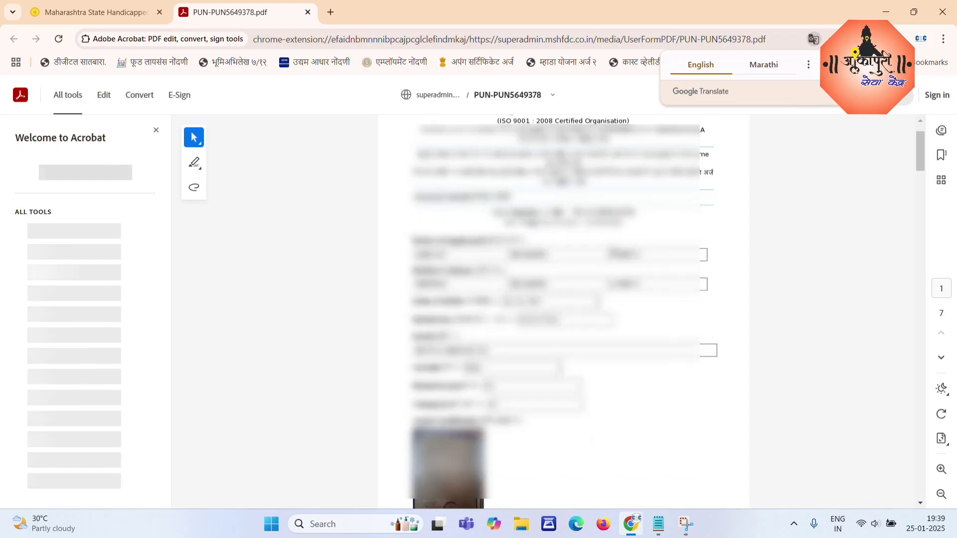
pyautogui.scroll(-4, 611, 257)
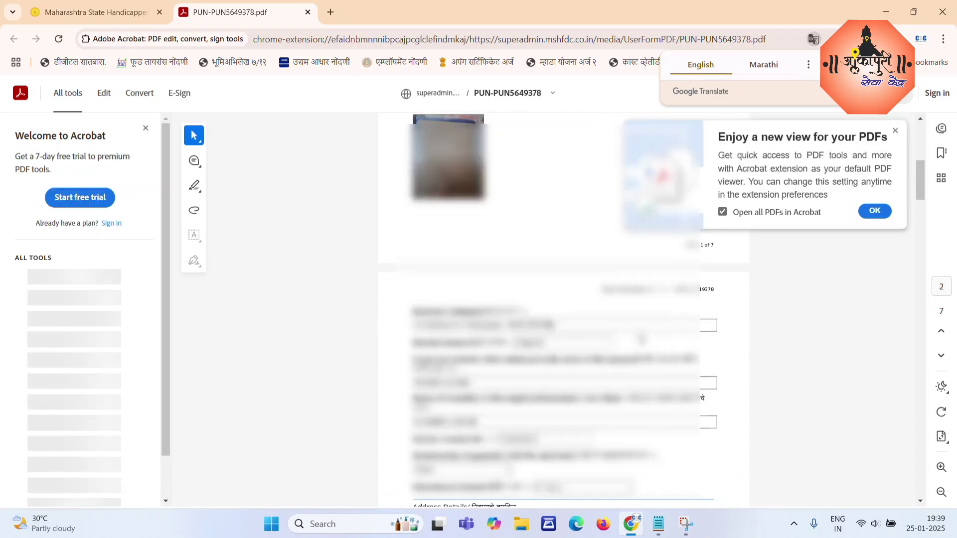
pyautogui.click(894, 133)
pyautogui.scroll(-10, 706, 349)
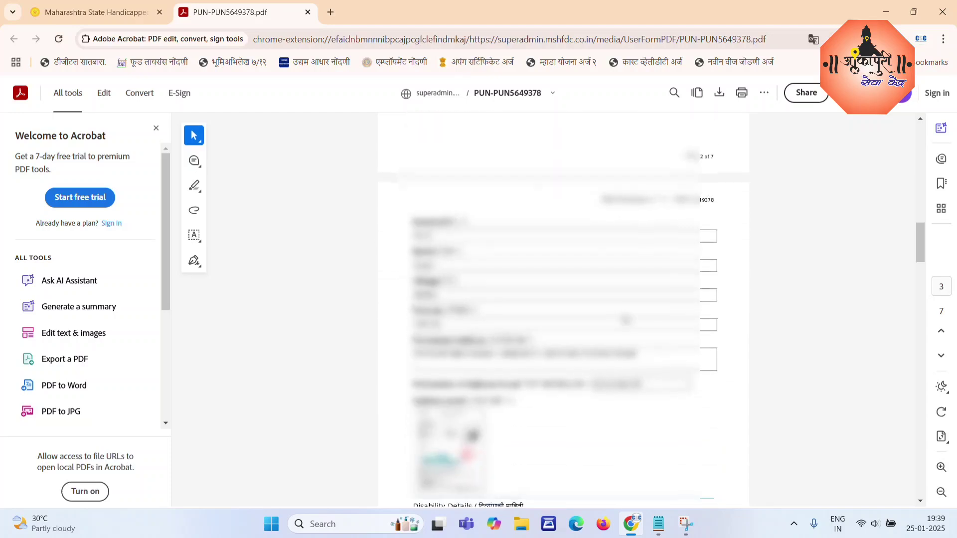
pyautogui.scroll(-10, 705, 351)
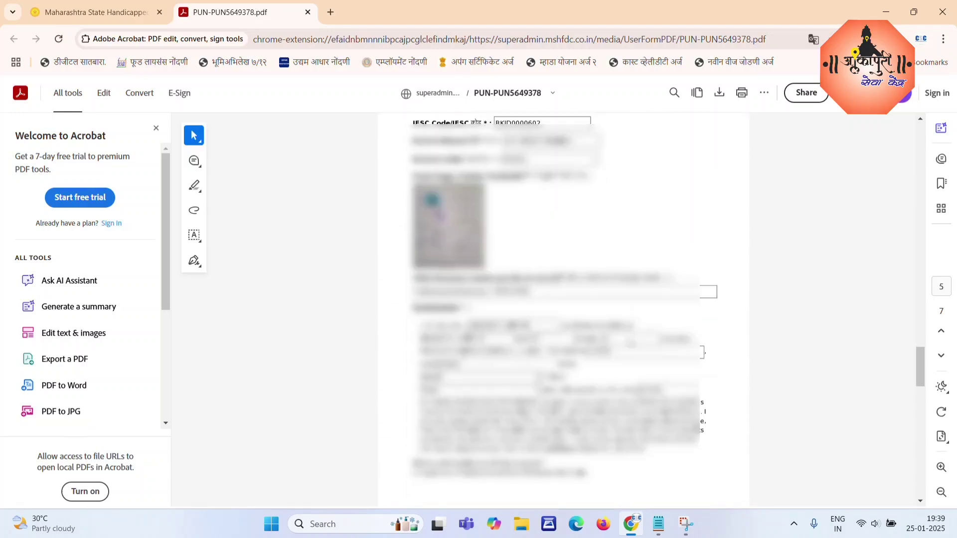
pyautogui.scroll(-10, 705, 351)
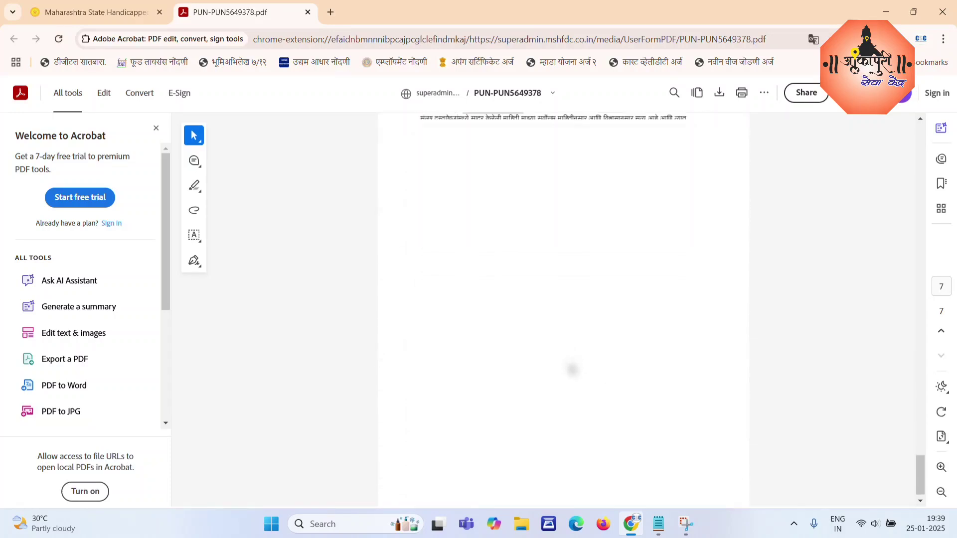
pyautogui.scroll(-1, 570, 368)
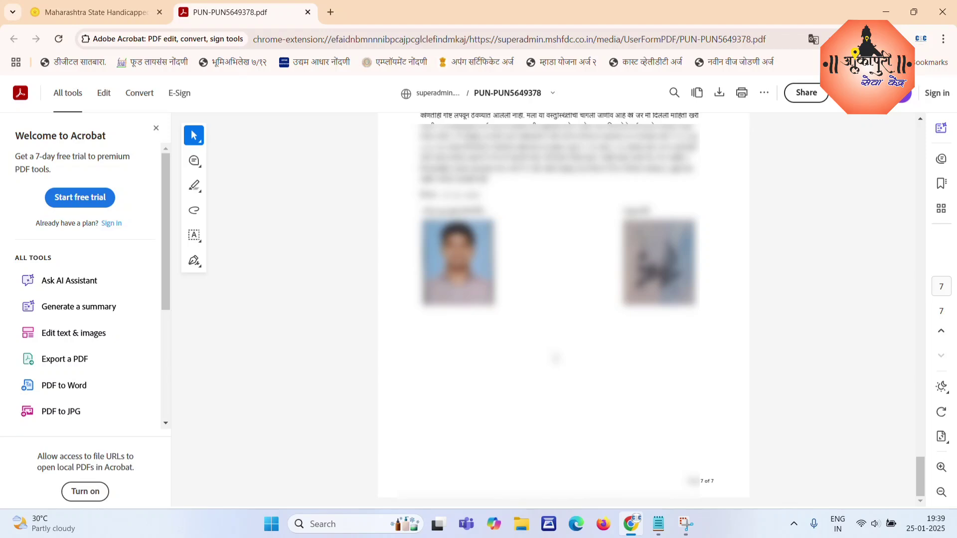